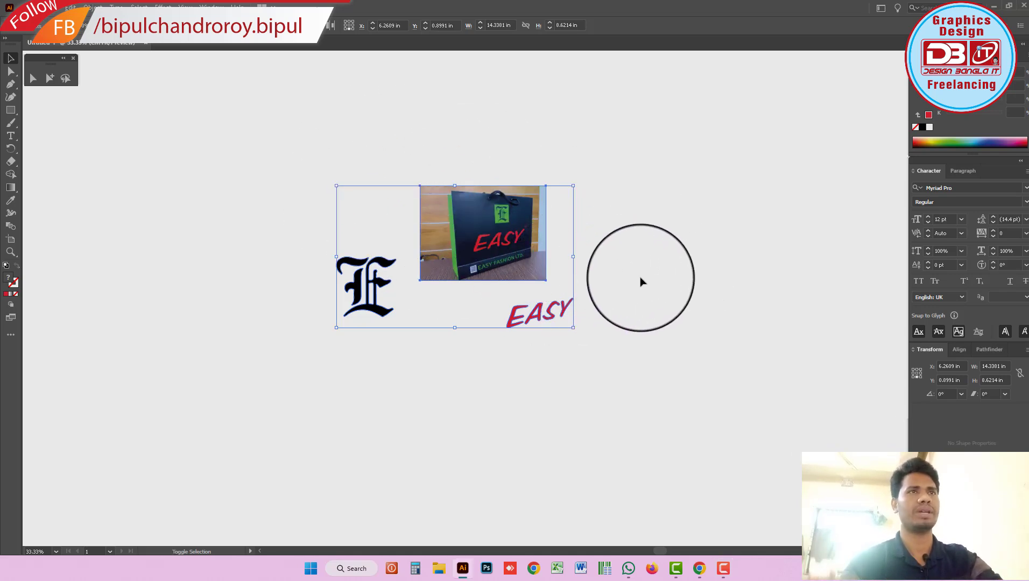
- Scale up the grouped E logo, bag photo and EASY wordmark together, then deselect
{"action": "left_click_drag", "start_coordinate": [573, 257], "coordinate": [731, 303]}
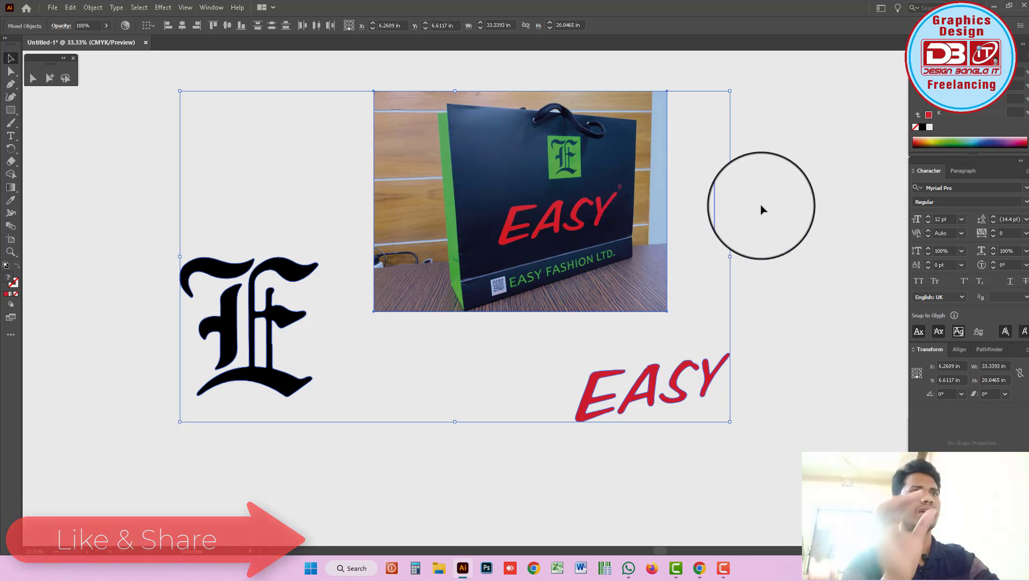
{"action": "left_click", "coordinate": [761, 209]}
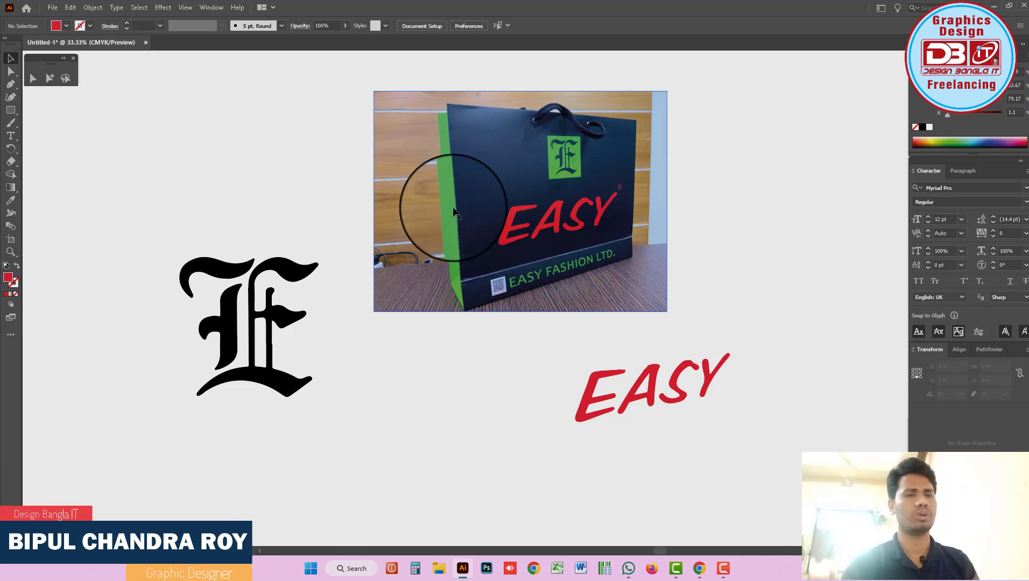
- Zoom in on the E logo and bag photo and nudge the E logo slightly
{"action": "scroll", "coordinate": [556, 281], "scroll_direction": "down", "scroll_amount": 1}
{"action": "scroll", "coordinate": [572, 278], "scroll_direction": "down", "scroll_amount": 1}
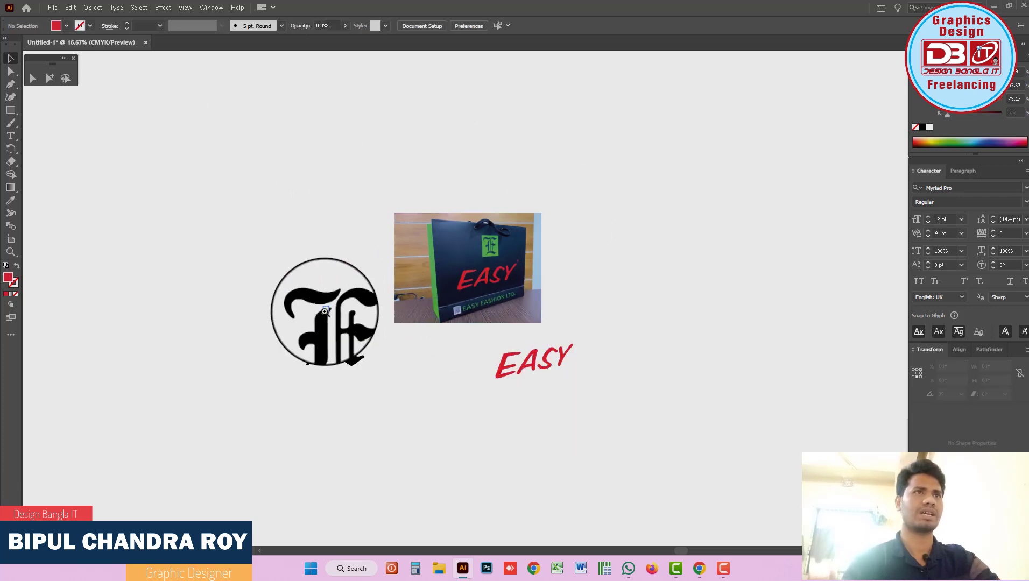
{"action": "left_click_drag", "start_coordinate": [324, 310], "coordinate": [512, 356]}
{"action": "left_click", "coordinate": [511, 357]}
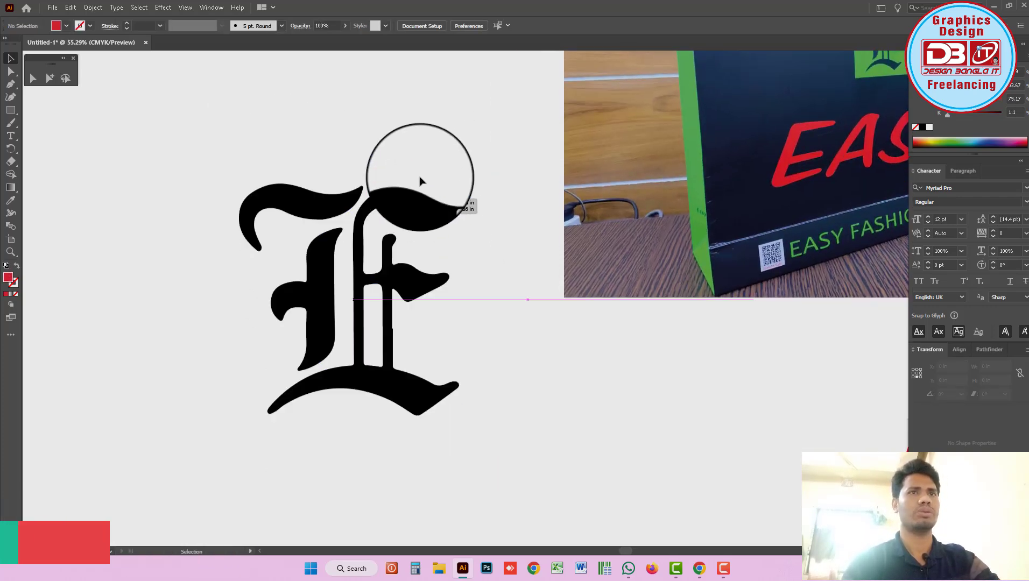
{"action": "left_click", "coordinate": [404, 174]}
{"action": "left_click_drag", "start_coordinate": [404, 174], "coordinate": [399, 177]}
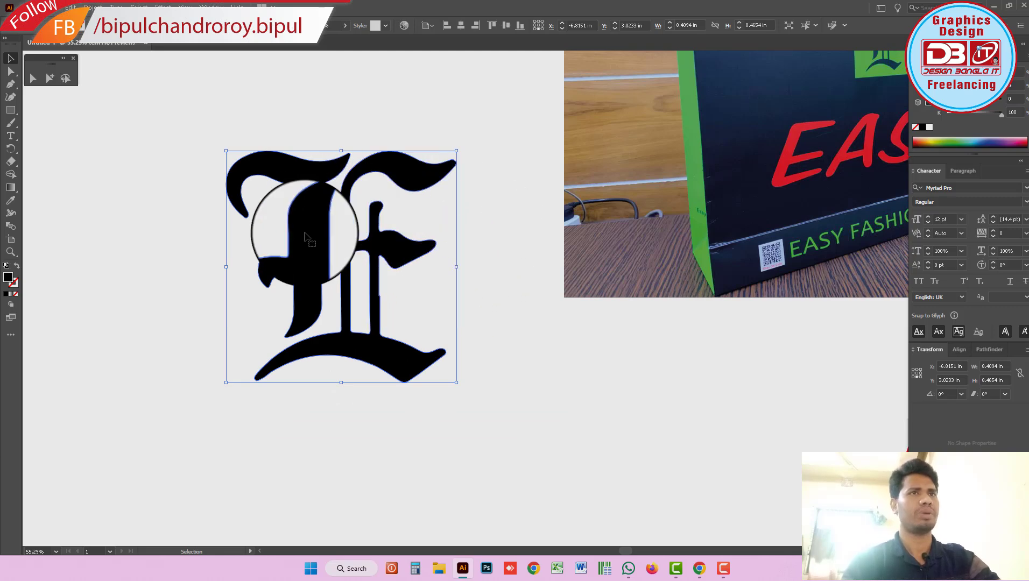
- Move the EASY wordmark and bag photo to the upper right and the E logo to the upper left
{"action": "scroll", "coordinate": [624, 298], "scroll_direction": "right", "scroll_amount": 5}
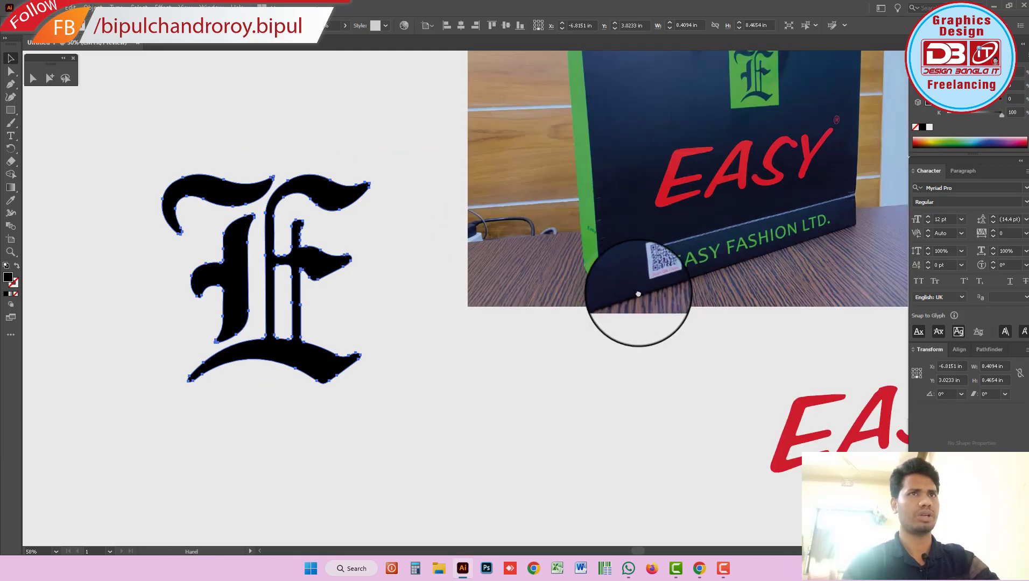
{"action": "left_click_drag", "start_coordinate": [708, 407], "coordinate": [513, 408]}
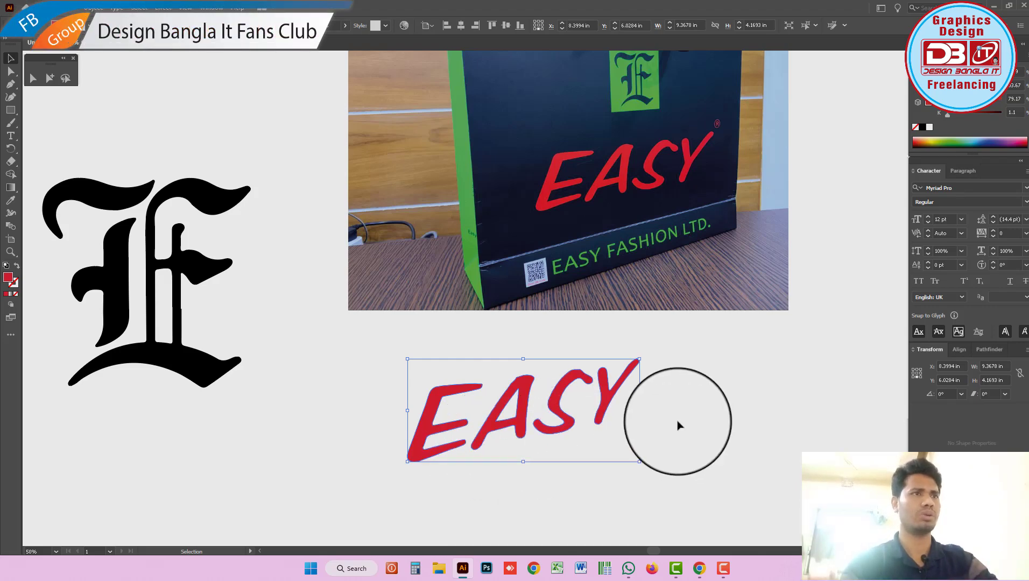
{"action": "key", "text": "ctrl+minus"}
{"action": "key", "text": "ctrl+minus"}
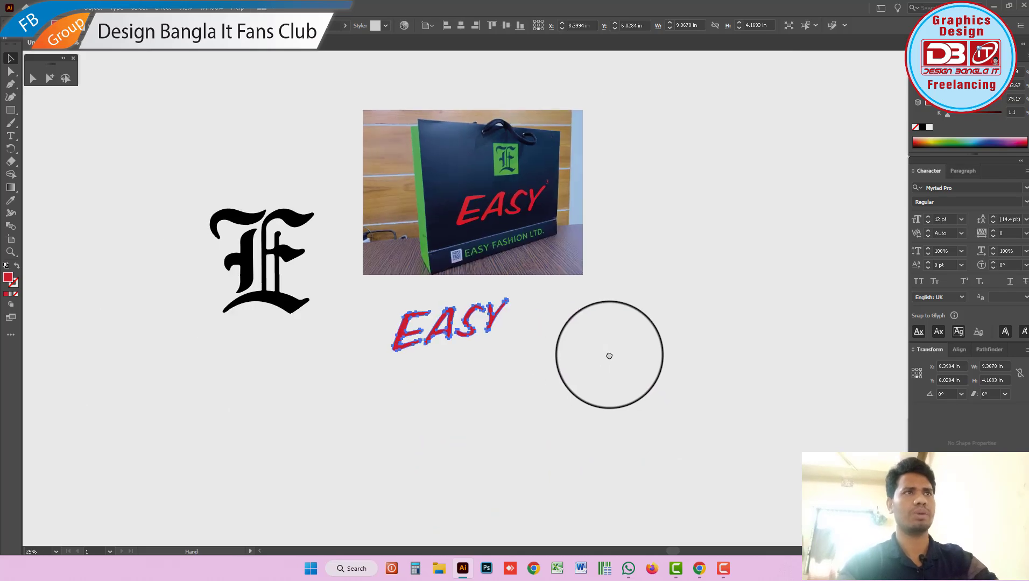
{"action": "left_click_drag", "start_coordinate": [525, 344], "coordinate": [740, 242]}
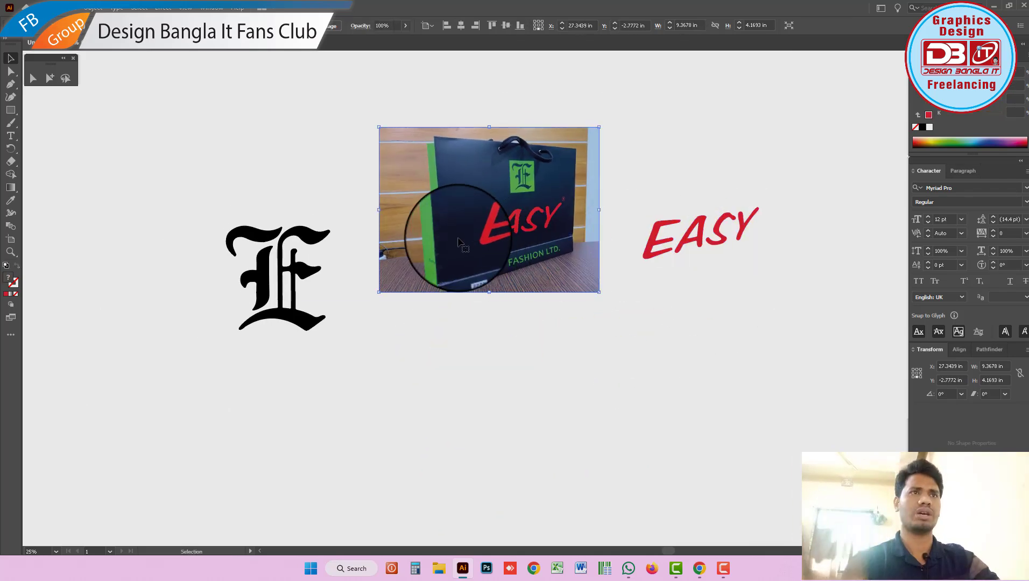
{"action": "left_click_drag", "start_coordinate": [460, 229], "coordinate": [692, 98]}
{"action": "left_click_drag", "start_coordinate": [289, 262], "coordinate": [105, 154]}
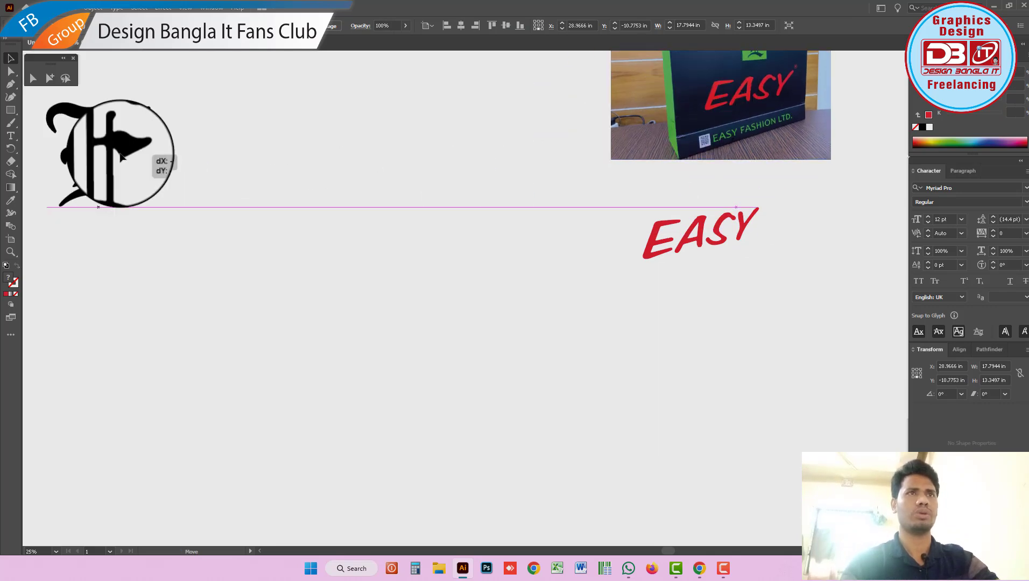
{"action": "left_click", "coordinate": [455, 308]}
{"action": "key", "text": "ctrl+minus"}
{"action": "left_click_drag", "start_coordinate": [527, 330], "coordinate": [513, 333]}
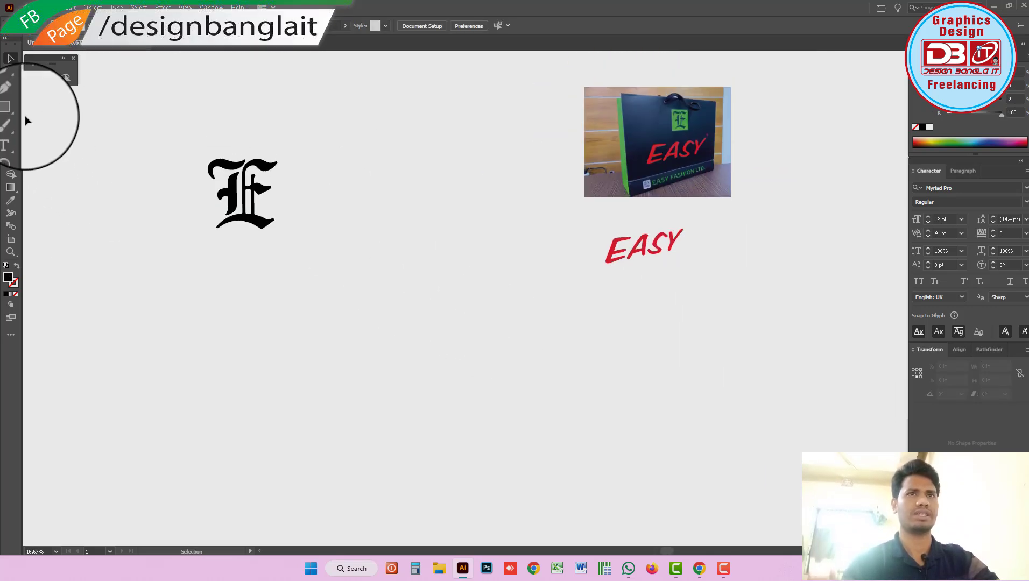
- Draw a rectangle, make it stroke-only with no fill, and position it mid-canvas
{"action": "left_click", "coordinate": [11, 110]}
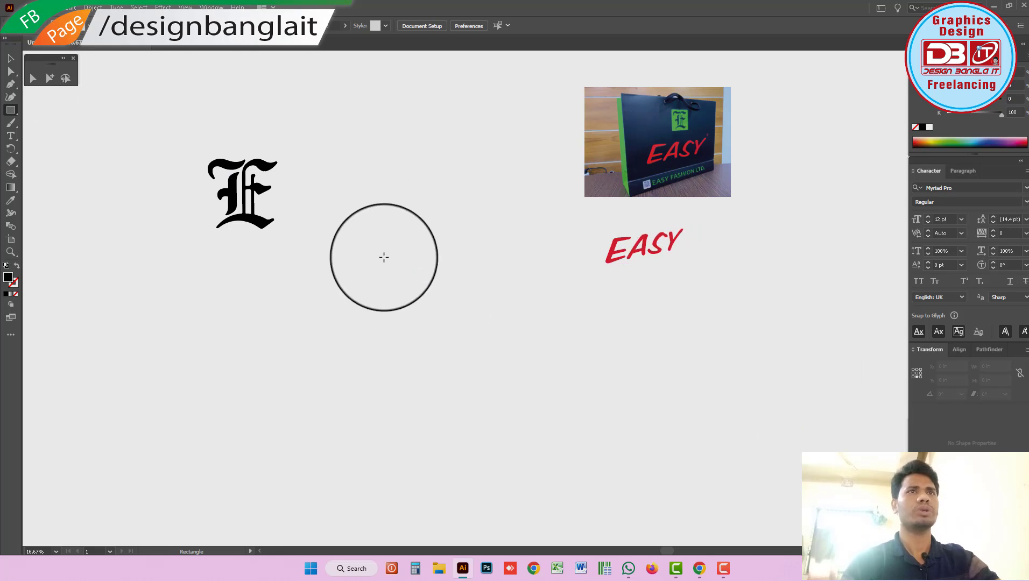
{"action": "mouse_move", "coordinate": [382, 239]}
{"action": "left_mouse_down"}
{"action": "mouse_move", "coordinate": [560, 416]}
{"action": "mouse_move", "coordinate": [565, 404]}
{"action": "left_mouse_up"}
{"action": "key", "text": "shift+x"}
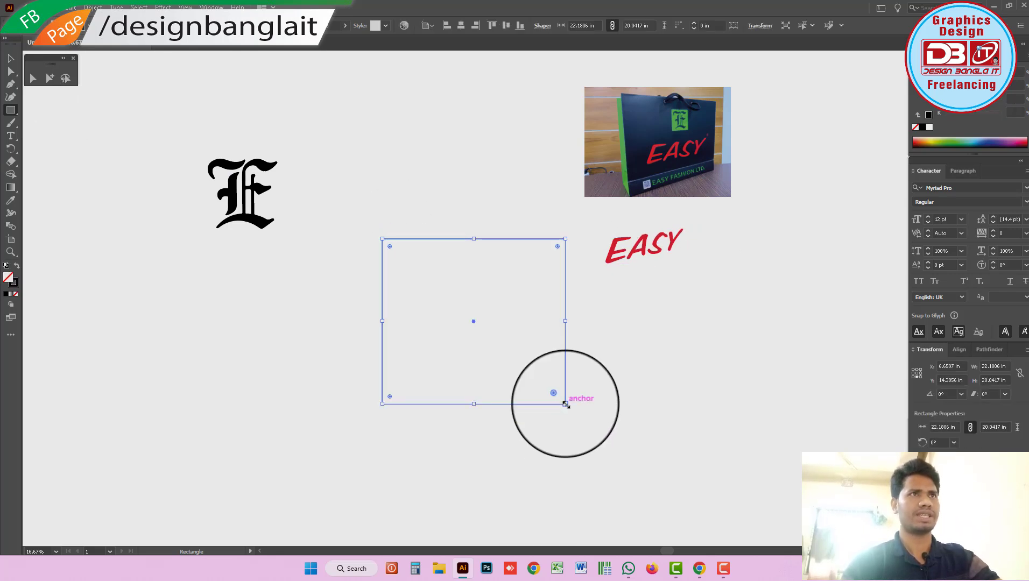
{"action": "left_click", "coordinate": [10, 59]}
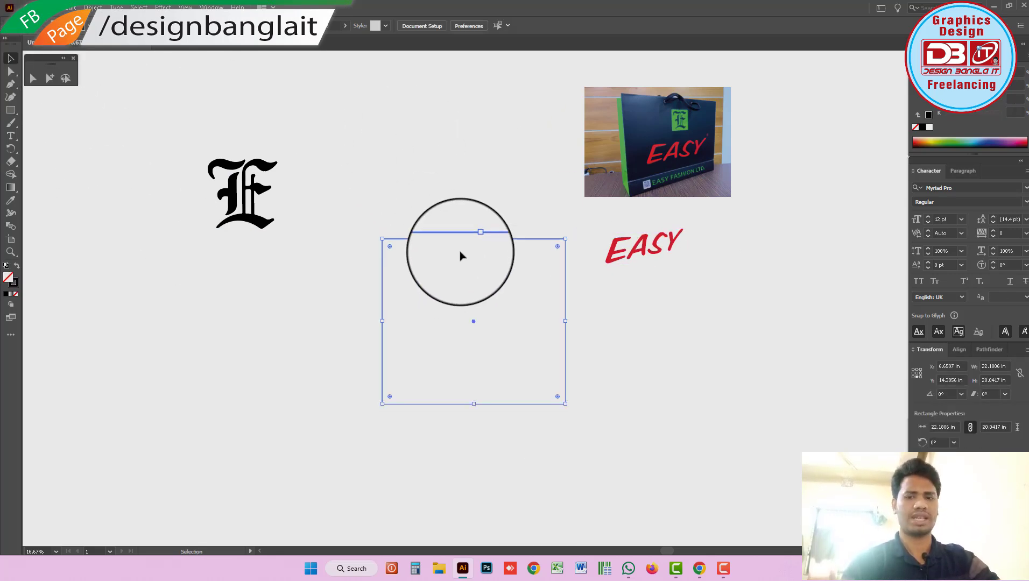
{"action": "left_click_drag", "start_coordinate": [457, 241], "coordinate": [404, 236]}
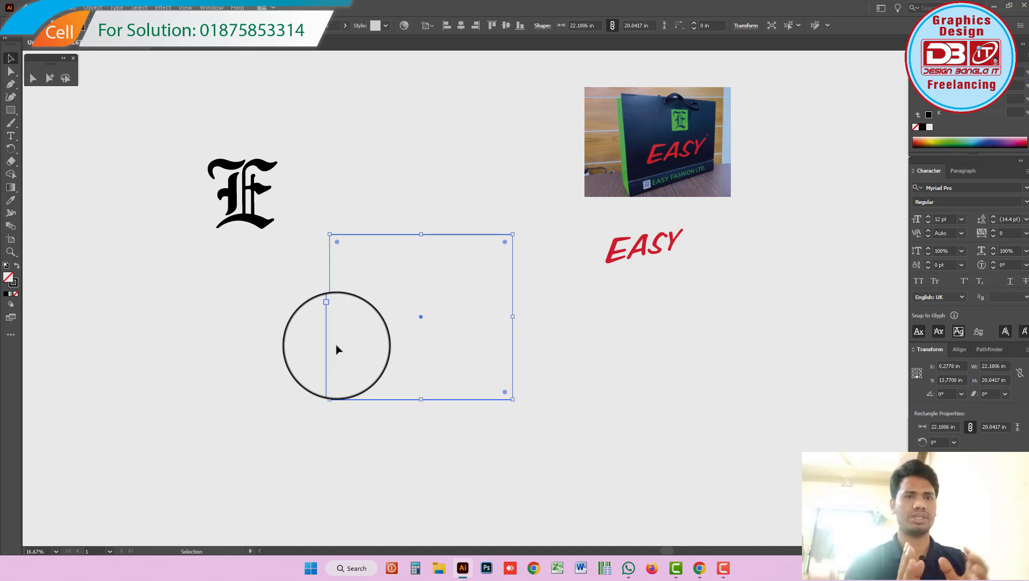
{"action": "mouse_move", "coordinate": [336, 350]}
{"action": "left_mouse_down"}
{"action": "mouse_move", "coordinate": [464, 349]}
{"action": "mouse_move", "coordinate": [476, 204]}
{"action": "left_mouse_up"}
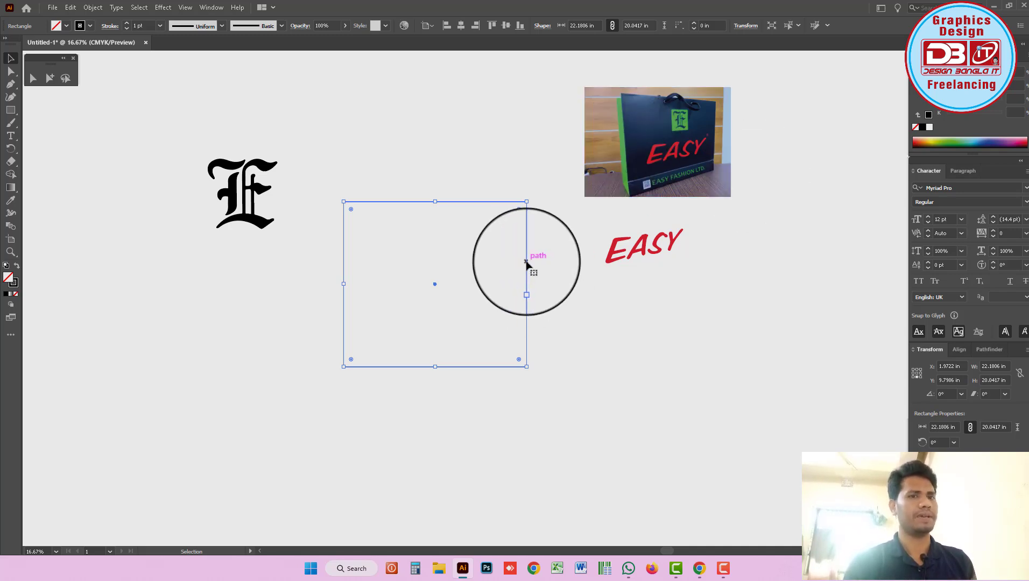
- Resize the rectangle to W 12 in and H 8.5 in in the Transform panel
{"action": "left_click_drag", "start_coordinate": [528, 268], "coordinate": [489, 267]}
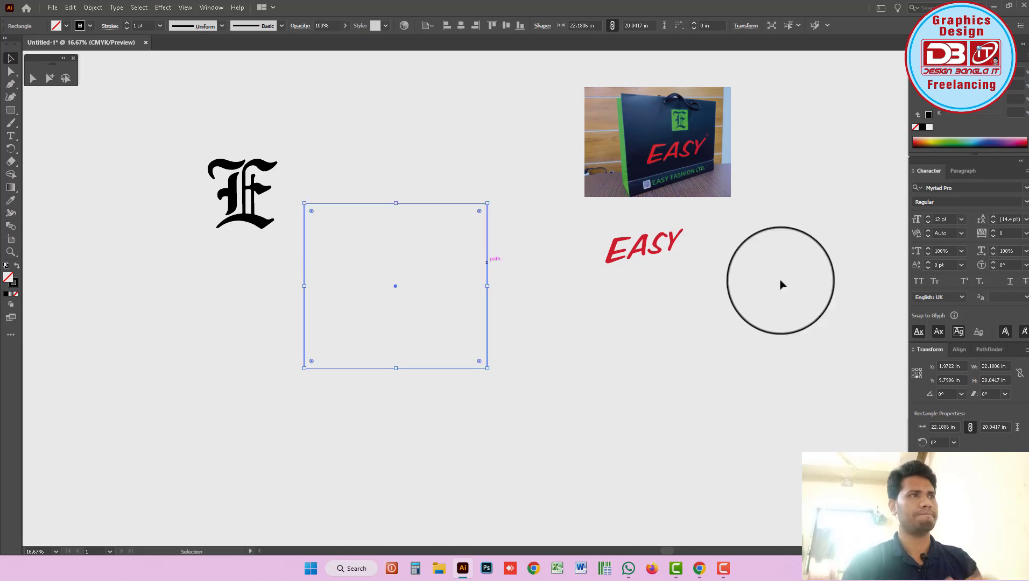
{"action": "left_click", "coordinate": [976, 367]}
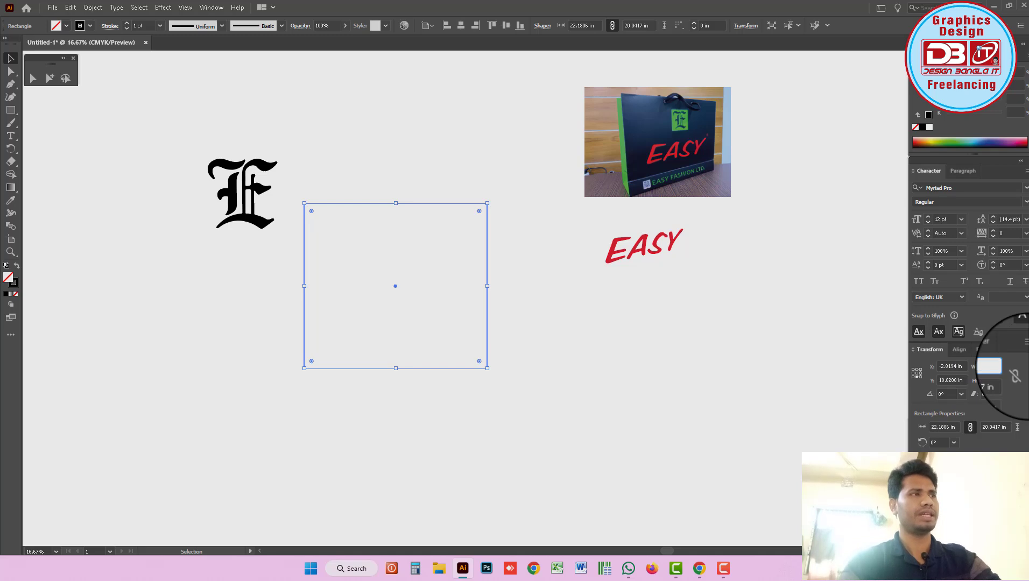
{"action": "type", "text": "12"}
{"action": "key", "text": "Return"}
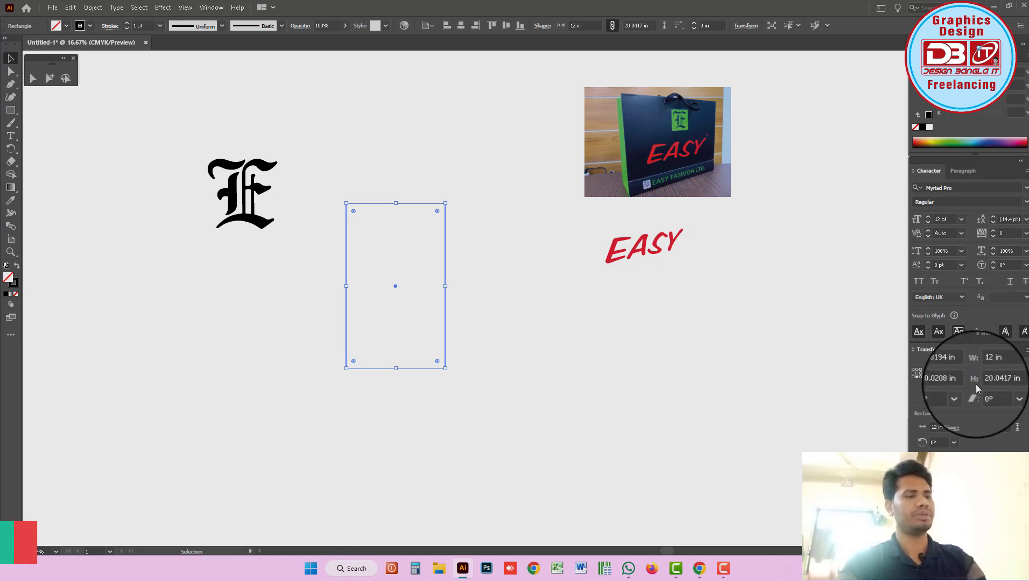
{"action": "left_click", "coordinate": [989, 380]}
{"action": "type", "text": "6.5"}
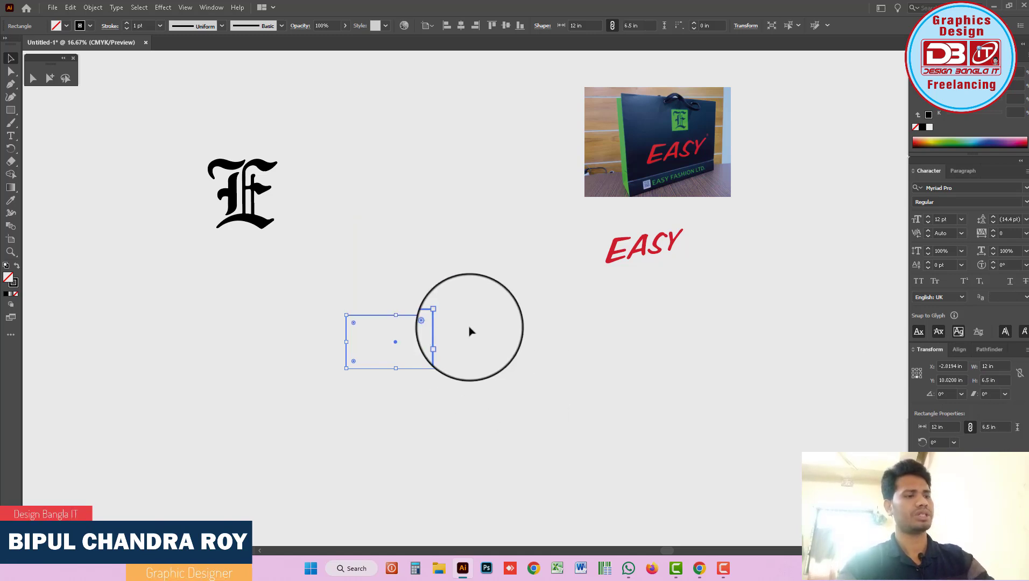
{"action": "mouse_move", "coordinate": [423, 319]}
{"action": "left_mouse_down"}
{"action": "mouse_move", "coordinate": [456, 217]}
{"action": "mouse_move", "coordinate": [510, 292]}
{"action": "mouse_move", "coordinate": [468, 400]}
{"action": "left_mouse_up"}
{"action": "type", "text": "8.5"}
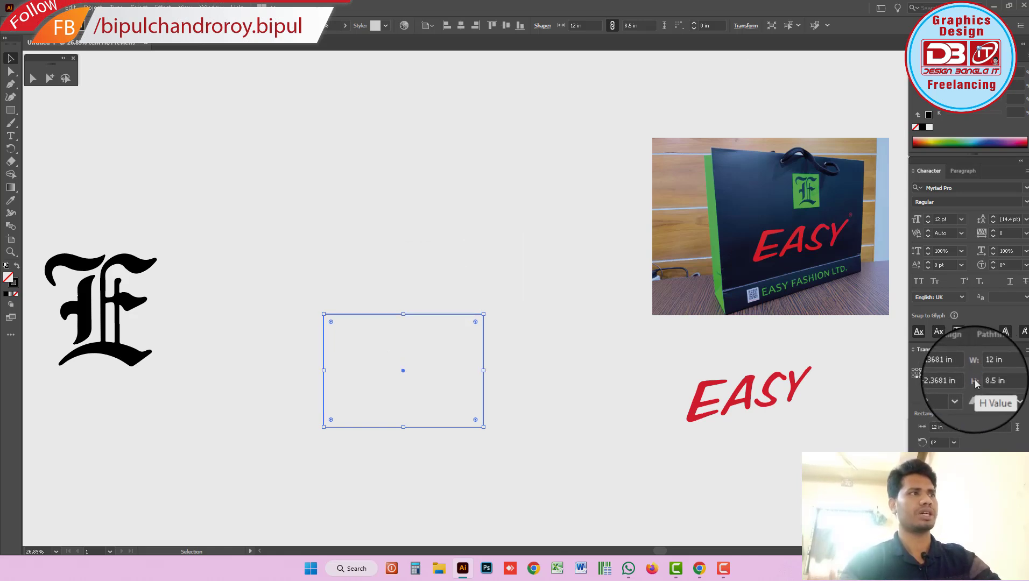
- Place a copy of the front panel to its right and set its width to 6.5 in
{"action": "left_click", "coordinate": [602, 322]}
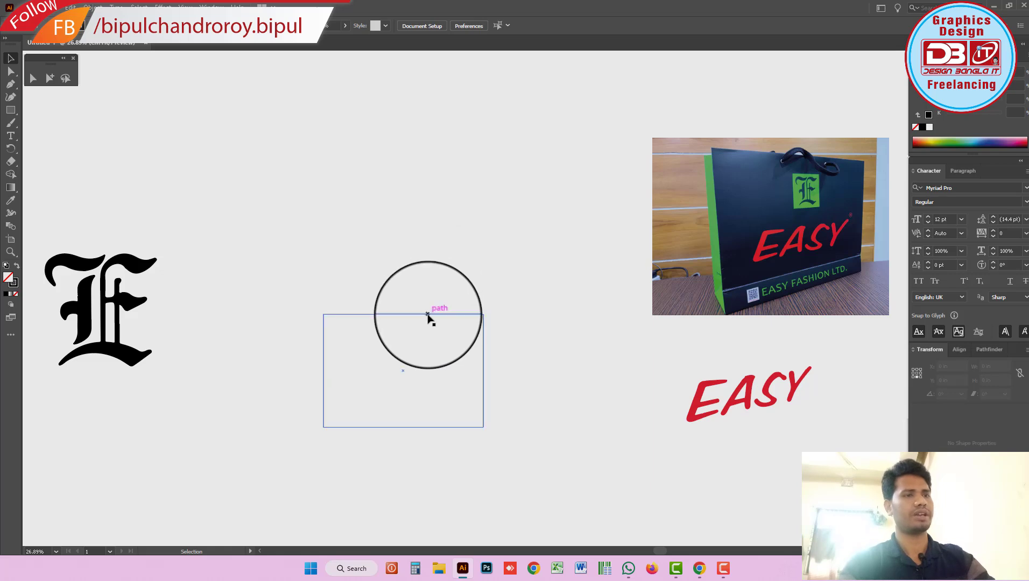
{"action": "left_click_drag", "start_coordinate": [429, 317], "coordinate": [395, 235]}
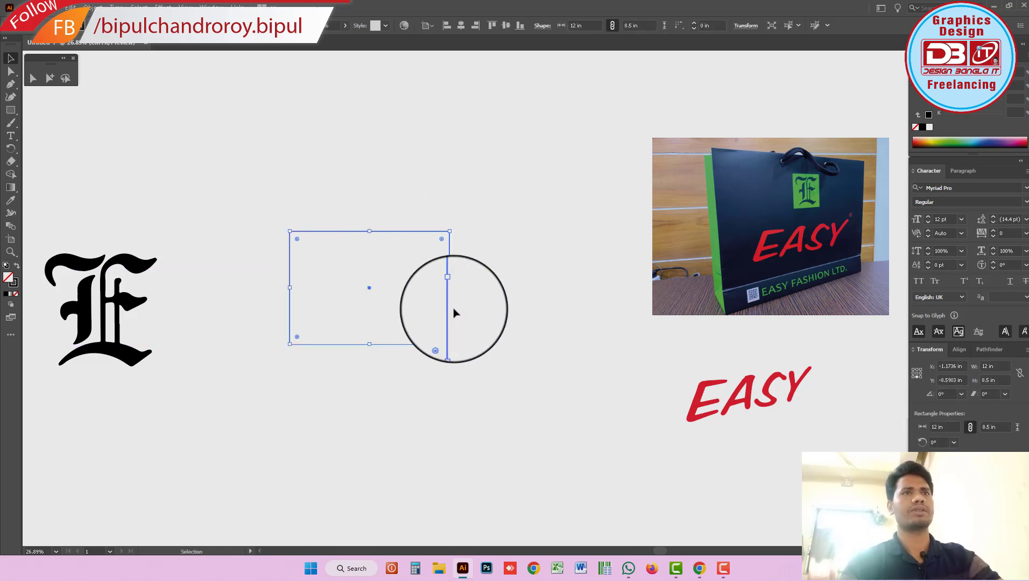
{"action": "left_click_drag", "start_coordinate": [289, 277], "coordinate": [449, 288]}
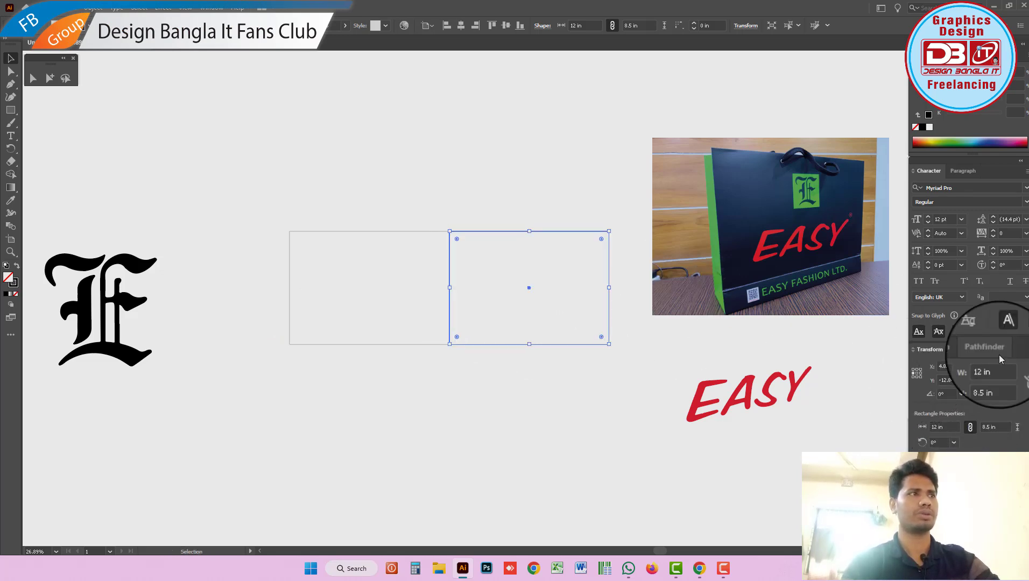
{"action": "left_click", "coordinate": [971, 358]}
{"action": "type", "text": "6.5"}
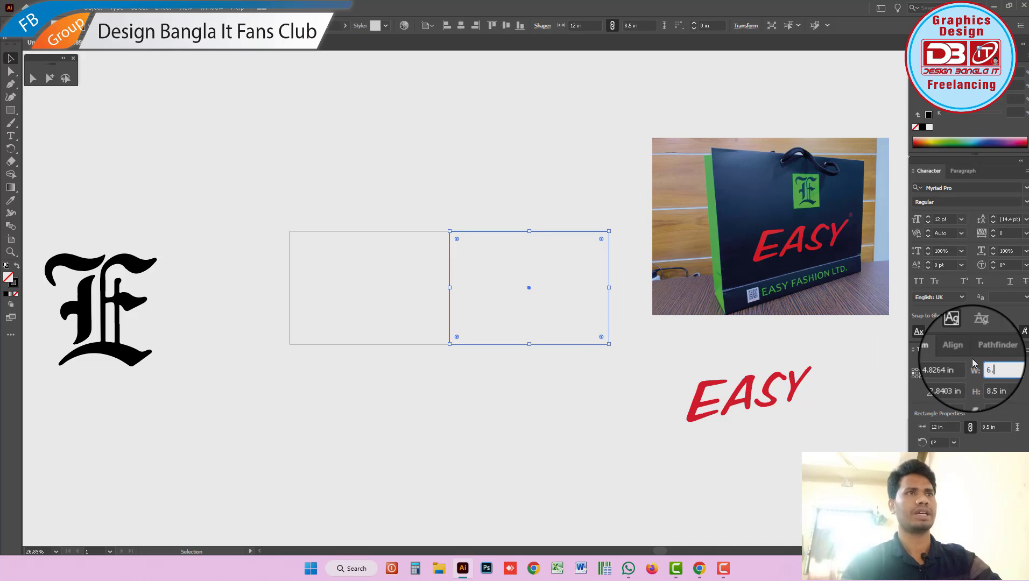
{"action": "key", "text": "Return"}
{"action": "left_click", "coordinate": [558, 370]}
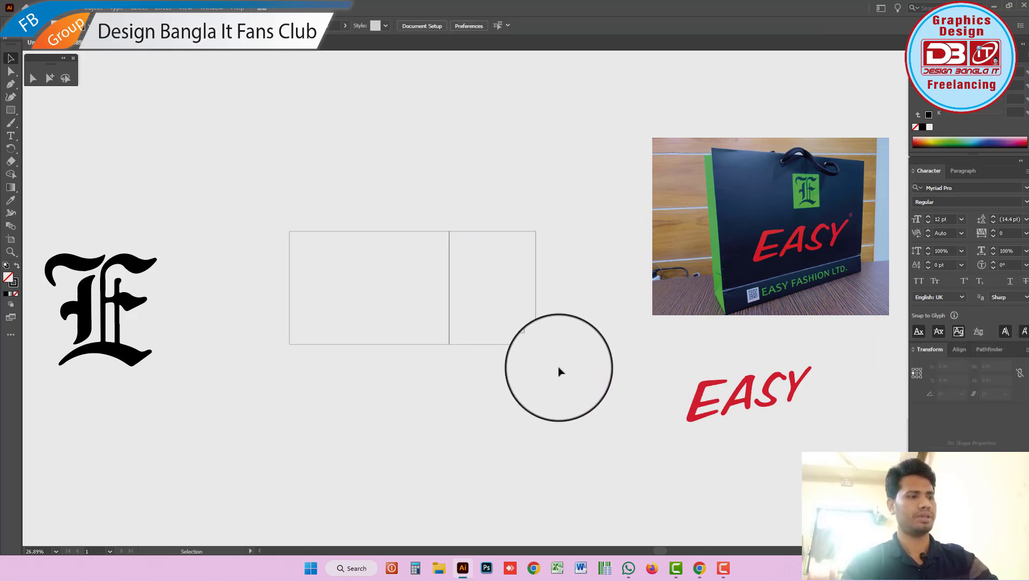
- Duplicate the front and 6.5 in side panel pair to the right, making four panels
{"action": "left_click_drag", "start_coordinate": [571, 326], "coordinate": [416, 275]}
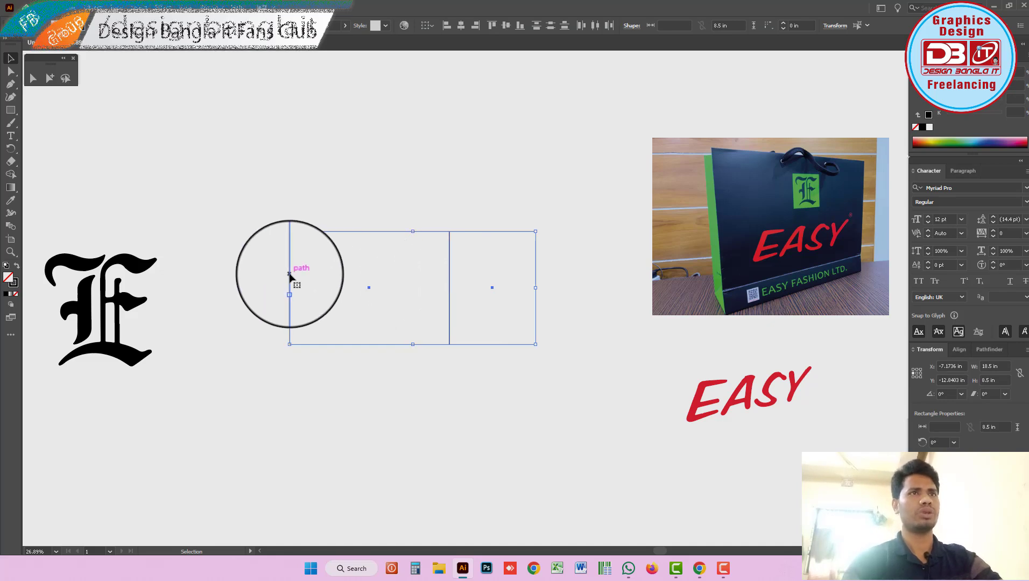
{"action": "left_click_drag", "start_coordinate": [291, 278], "coordinate": [536, 301]}
{"action": "left_click_drag", "start_coordinate": [749, 184], "coordinate": [789, 96]}
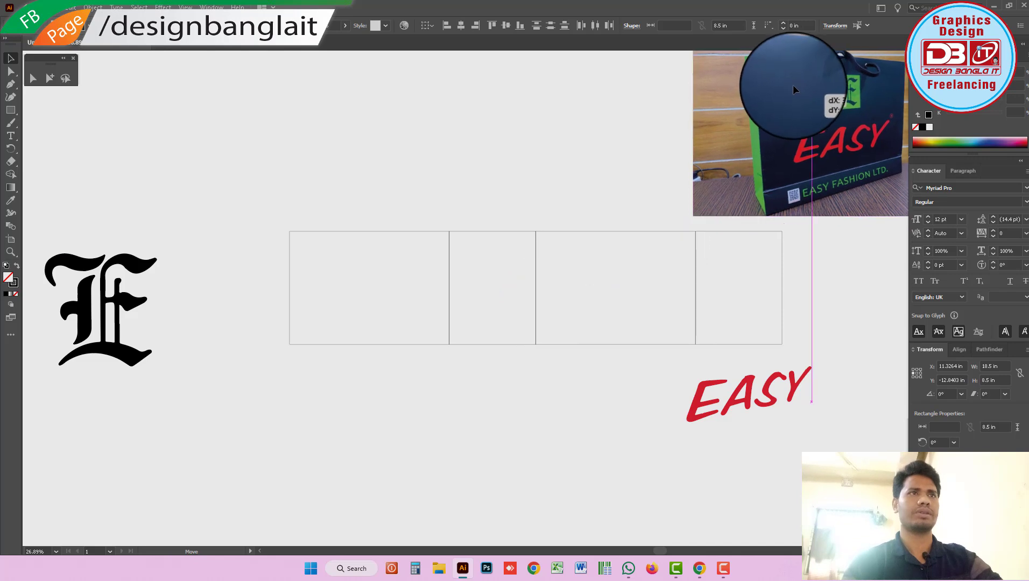
{"action": "left_click", "coordinate": [412, 300]}
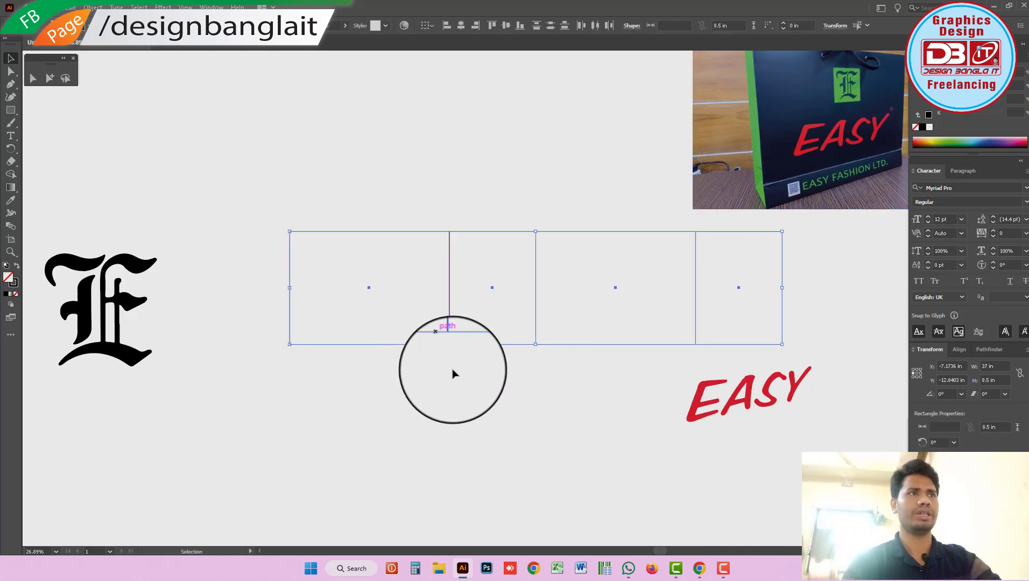
{"action": "left_click_drag", "start_coordinate": [480, 373], "coordinate": [412, 312]}
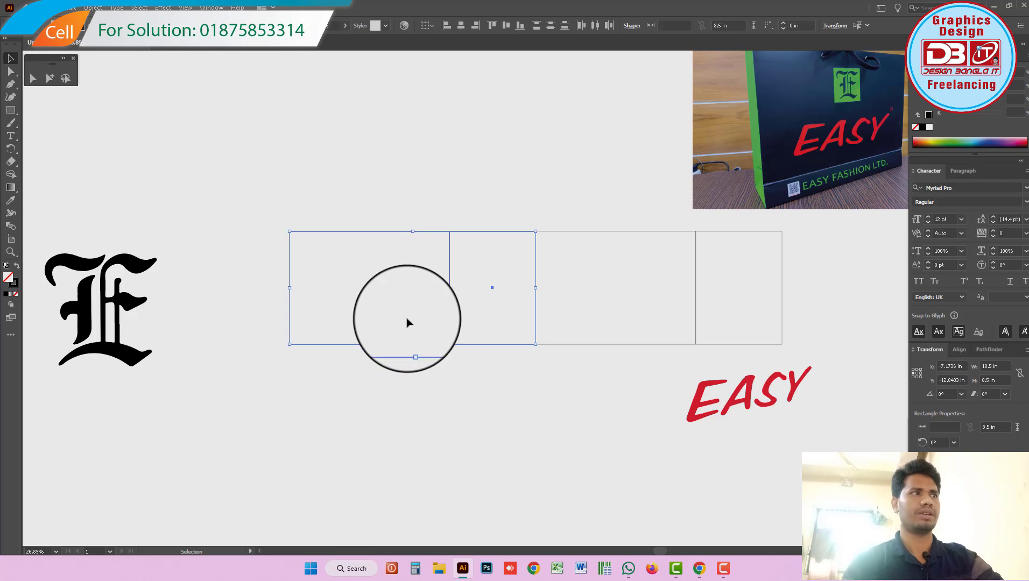
- Select the leftmost 12 × 8.5 in front panel on its own
{"action": "left_click_drag", "start_coordinate": [407, 322], "coordinate": [459, 345]}
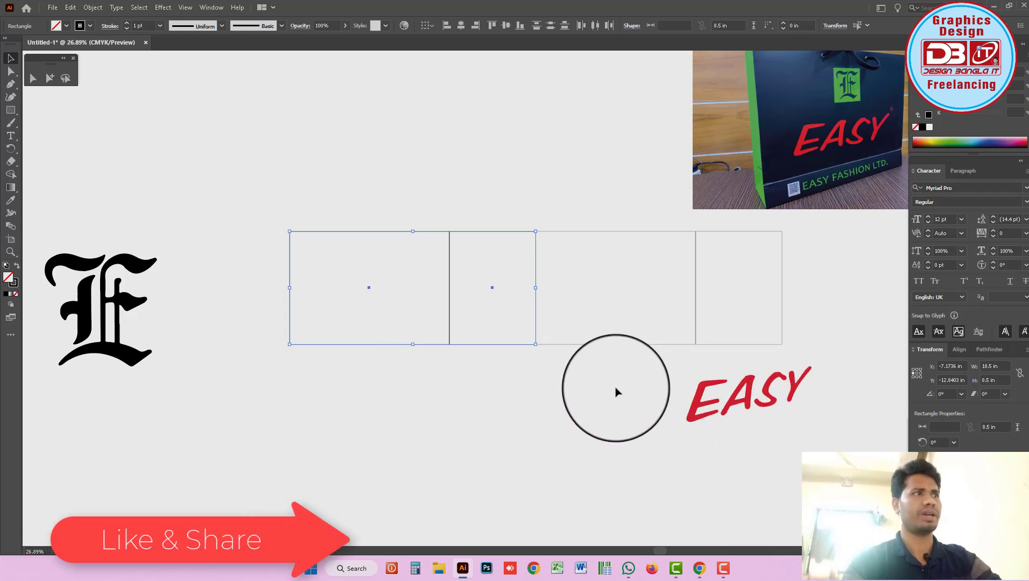
{"action": "left_click", "coordinate": [381, 255]}
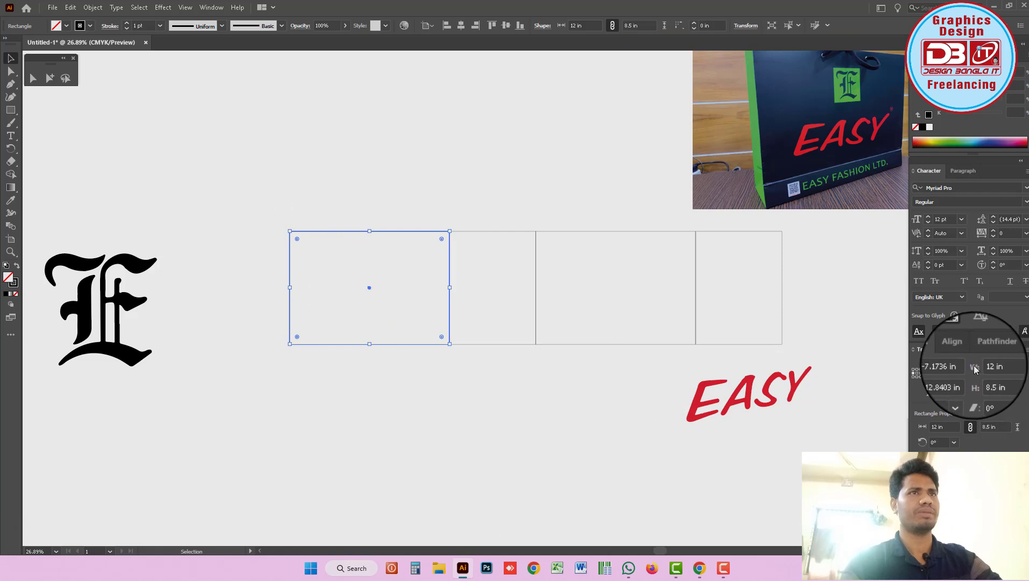
- Widen the front panel to 15 in from its right edge and delete the duplicate panel pair
{"action": "left_click", "coordinate": [920, 374]}
{"action": "type", "text": "15"}
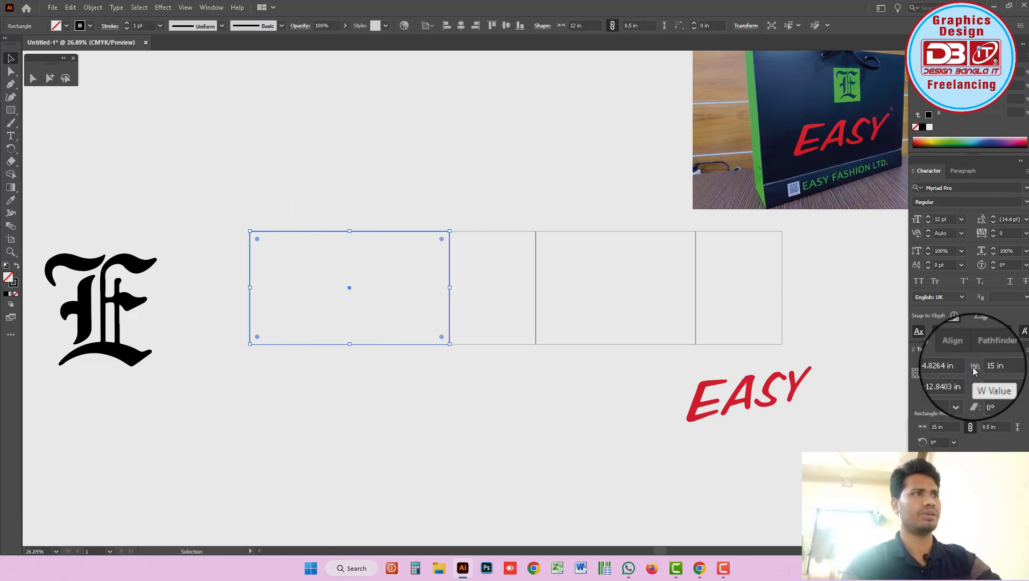
{"action": "key", "text": "Return"}
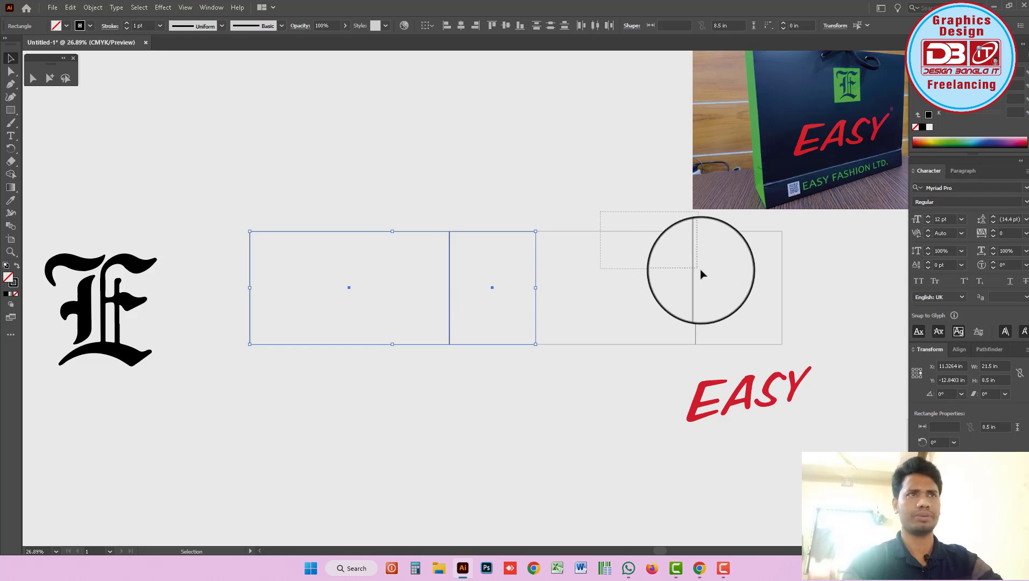
{"action": "left_click", "coordinate": [680, 246]}
{"action": "left_click", "coordinate": [623, 249]}
{"action": "key", "text": "Delete"}
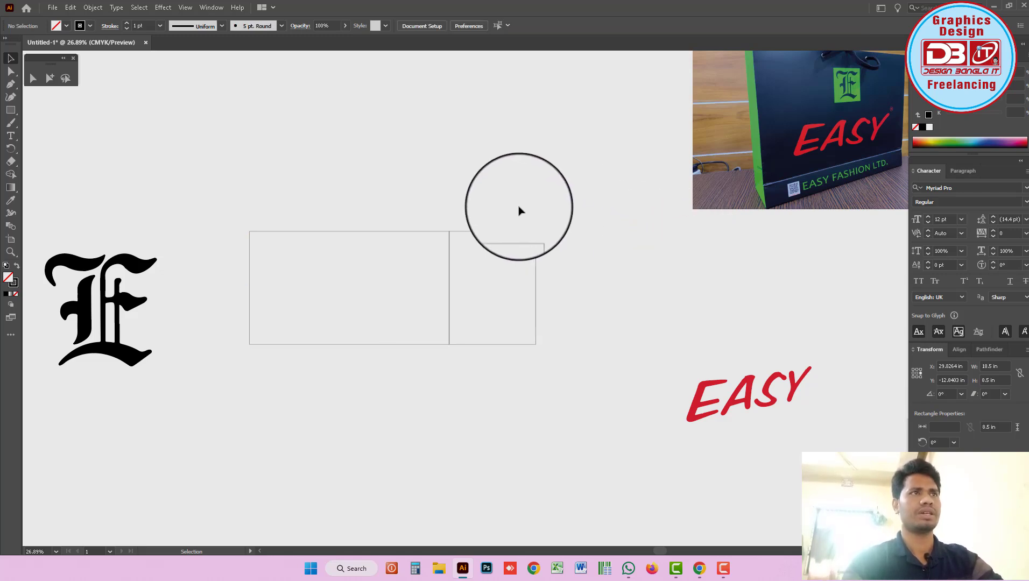
- Set the gusset's width to 7.5 in with its left edge fixed
{"action": "left_click", "coordinate": [539, 252]}
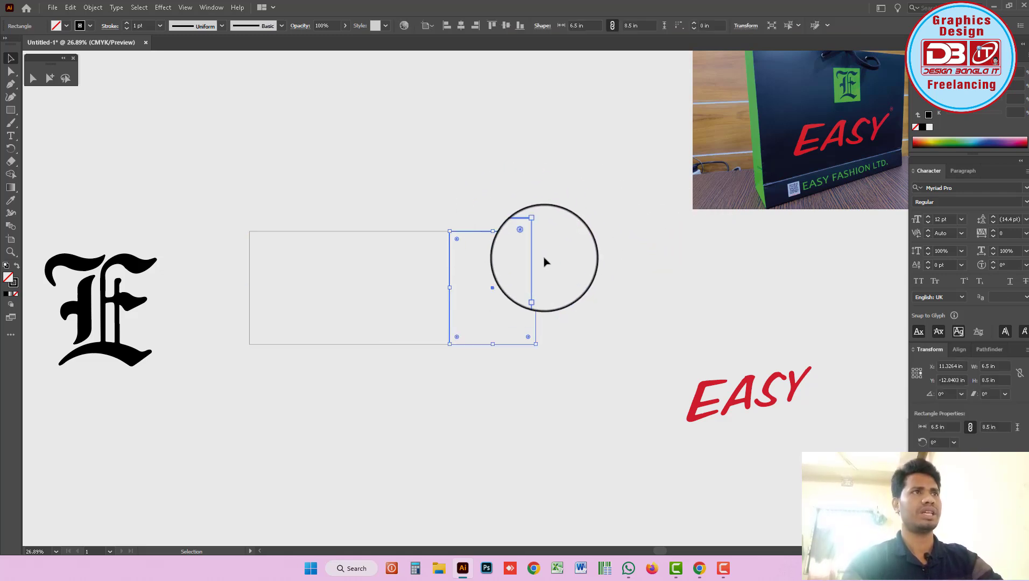
{"action": "left_click", "coordinate": [994, 366]}
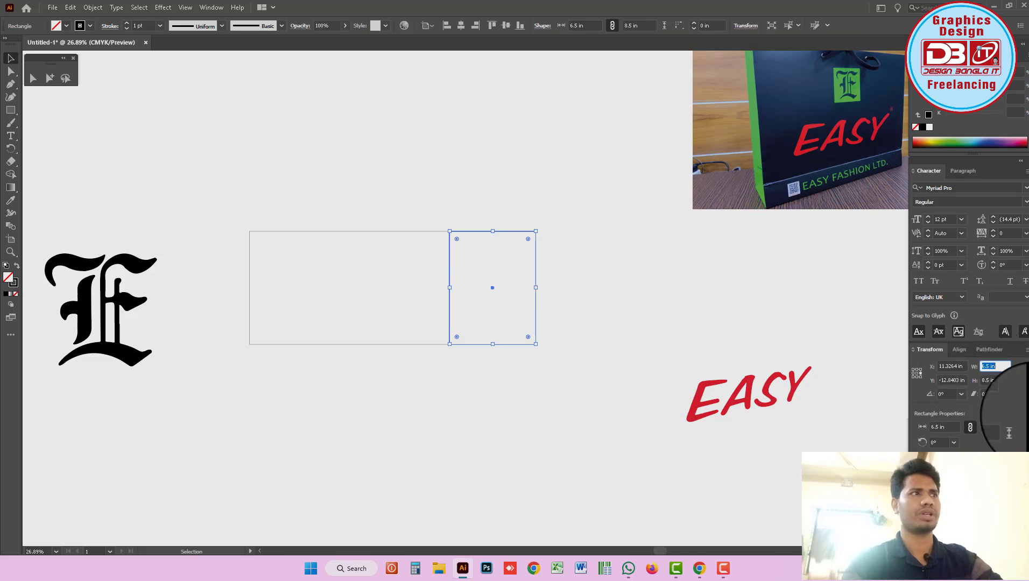
{"action": "left_click", "coordinate": [912, 374]}
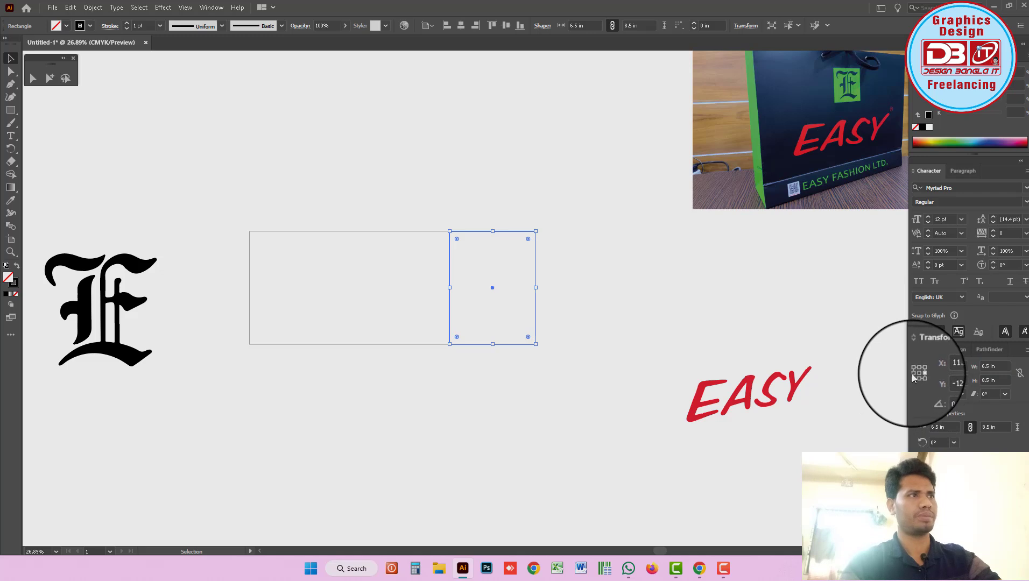
{"action": "left_click", "coordinate": [994, 366]}
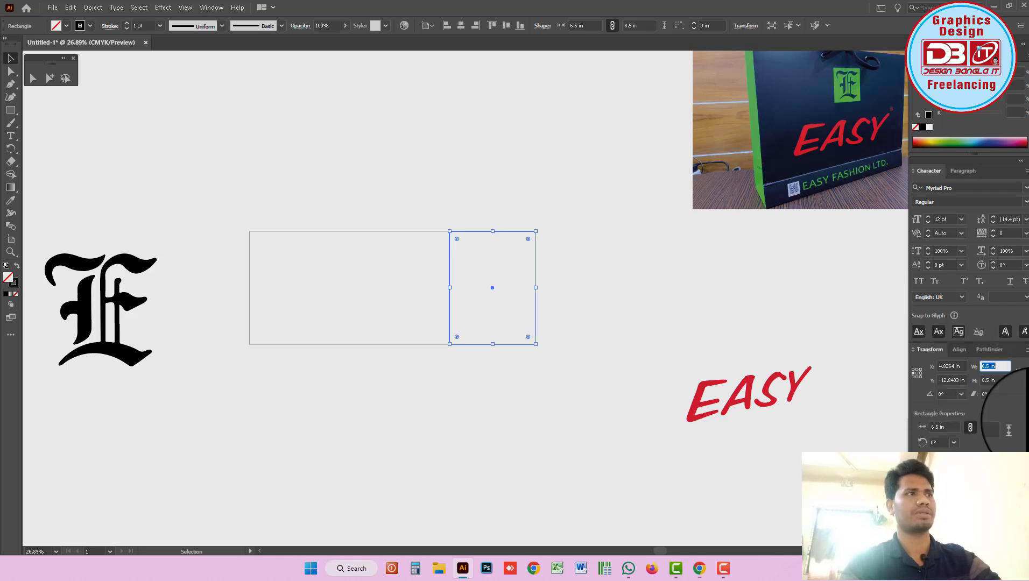
{"action": "type", "text": "7"}
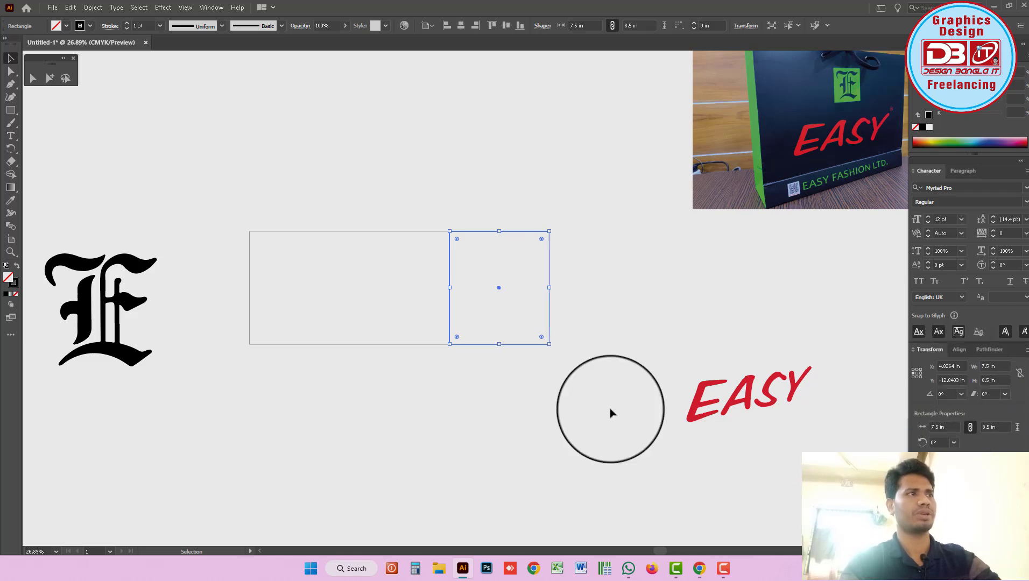
{"action": "left_click", "coordinate": [420, 309], "text": "shift"}
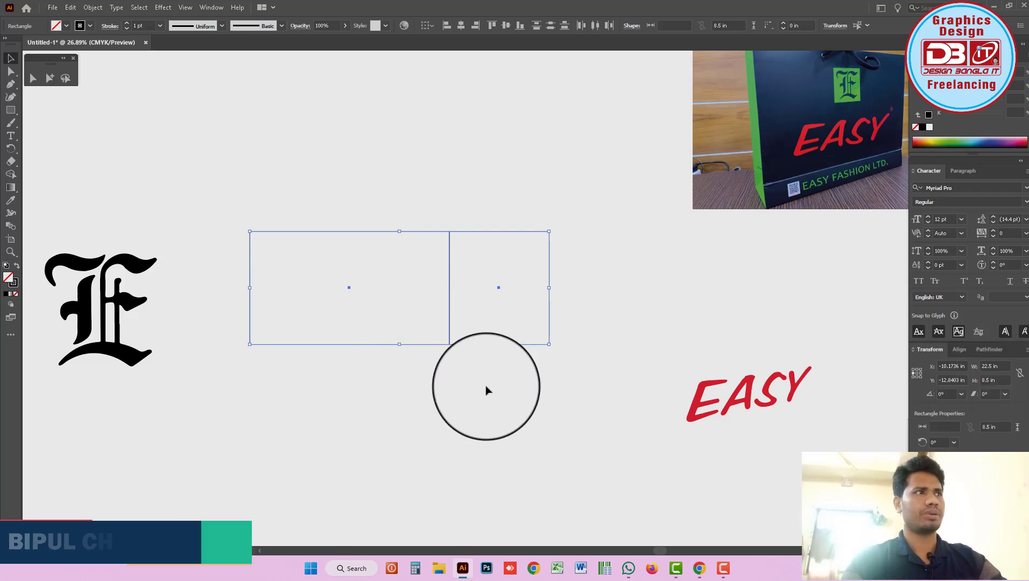
- Check the front panel and gusset sizes, then copy the gusset to the front panel's left
{"action": "left_click_drag", "start_coordinate": [430, 375], "coordinate": [473, 356]}
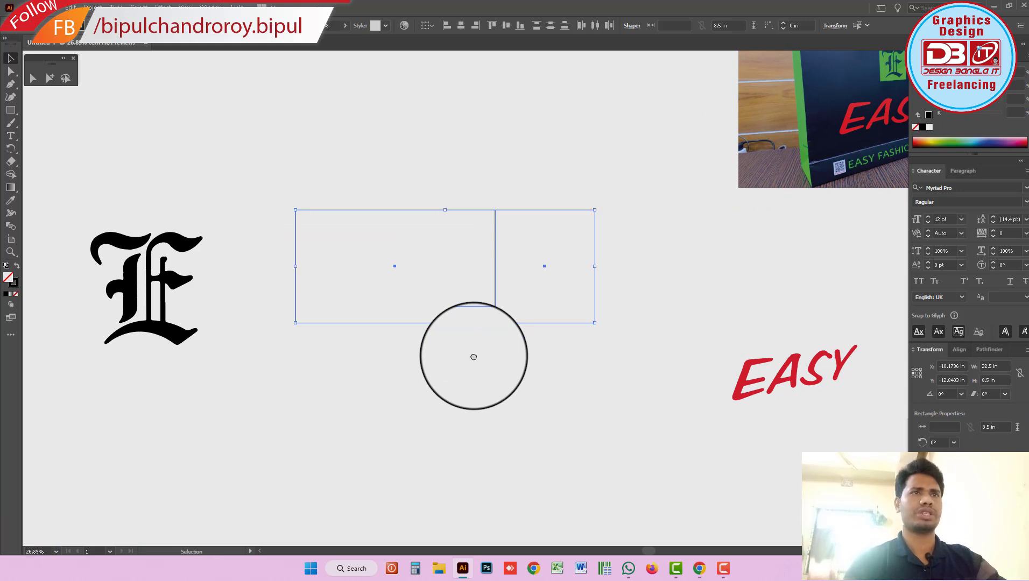
{"action": "left_click_drag", "start_coordinate": [395, 149], "coordinate": [438, 247]}
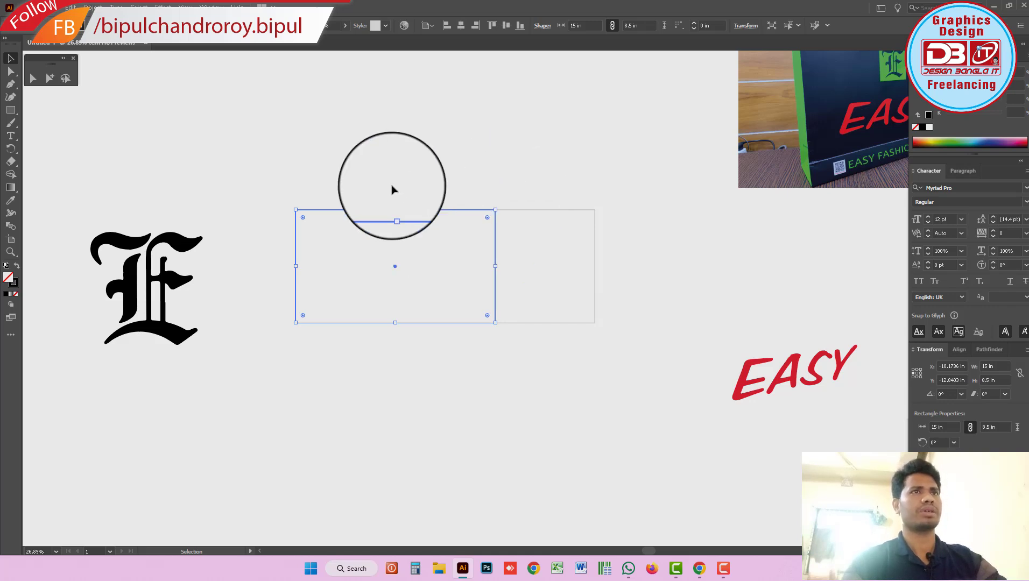
{"action": "mouse_move", "coordinate": [416, 255]}
{"action": "left_mouse_down"}
{"action": "mouse_move", "coordinate": [535, 173]}
{"action": "mouse_move", "coordinate": [569, 249]}
{"action": "left_mouse_up"}
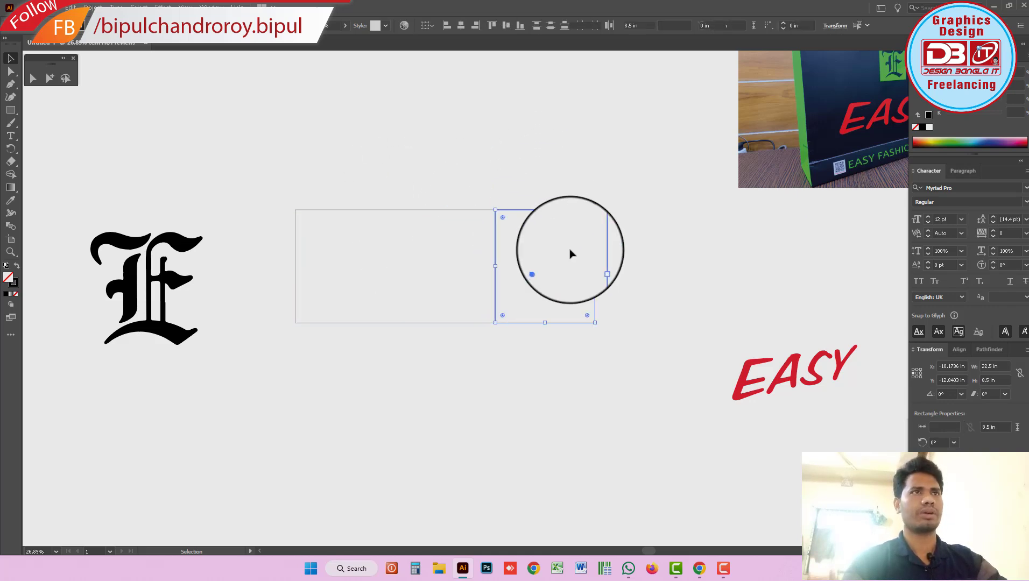
{"action": "left_click_drag", "start_coordinate": [430, 172], "coordinate": [331, 243]}
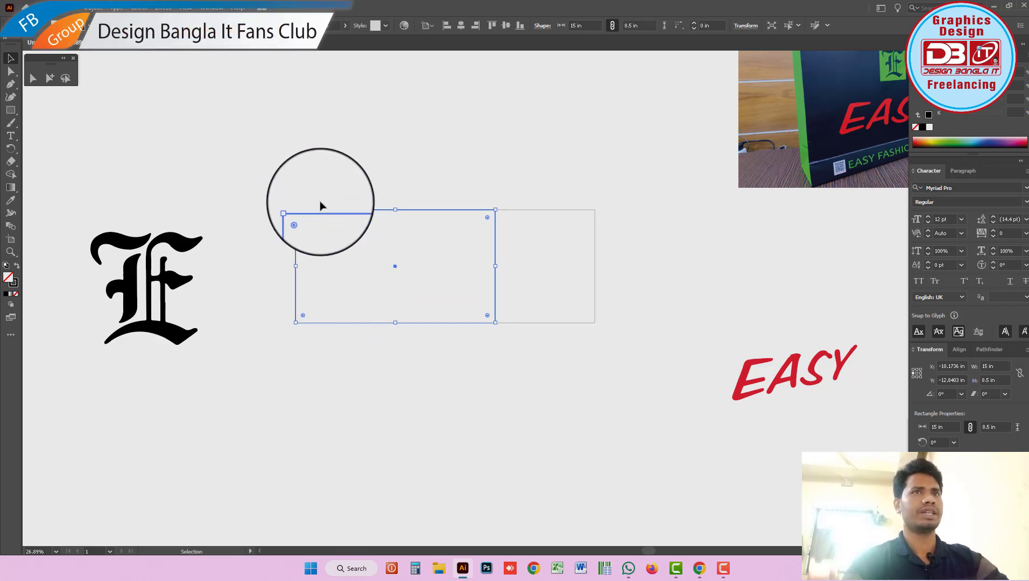
{"action": "left_click", "coordinate": [498, 215]}
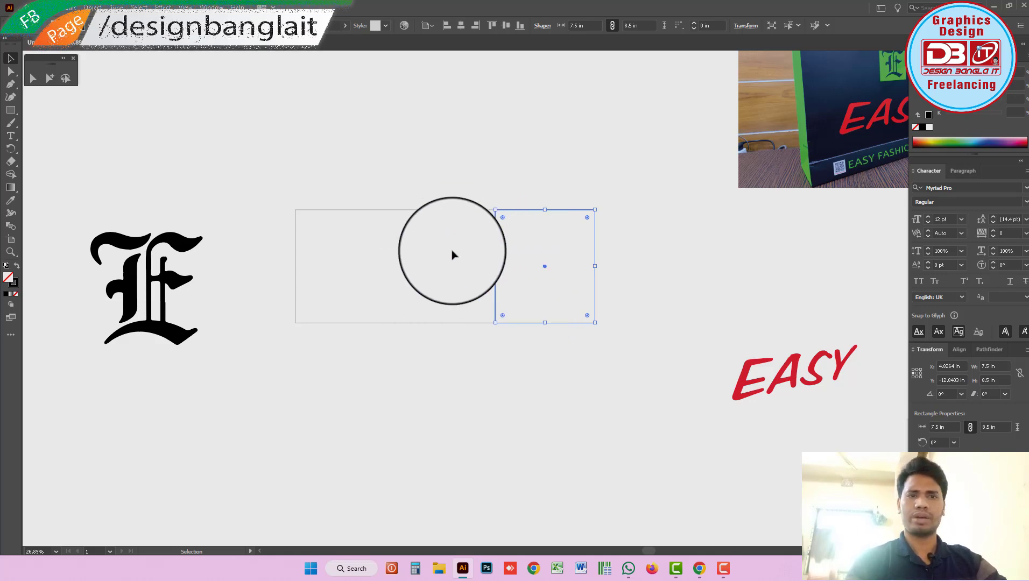
{"action": "left_click", "coordinate": [408, 170]}
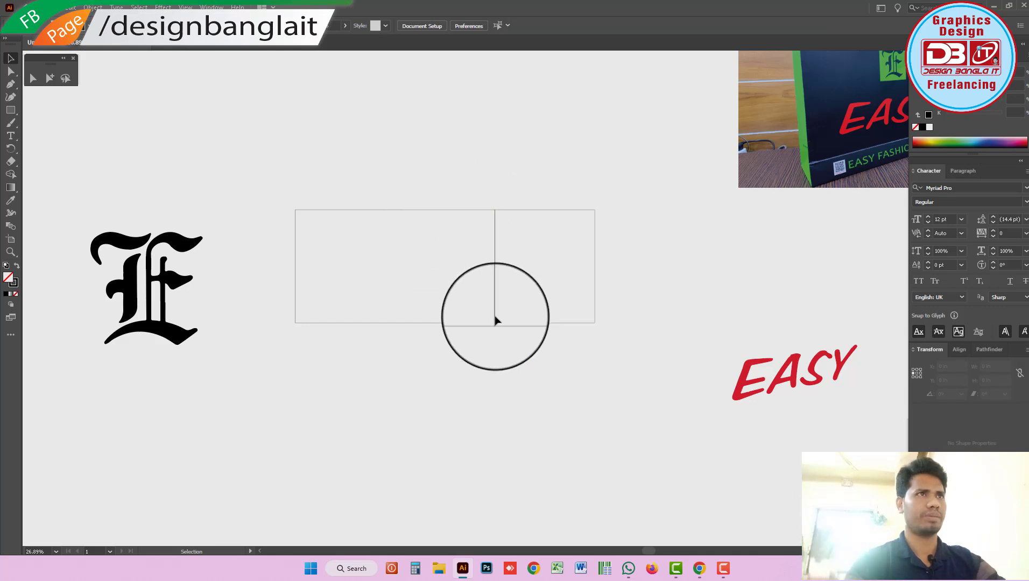
{"action": "left_click_drag", "start_coordinate": [286, 181], "coordinate": [635, 370]}
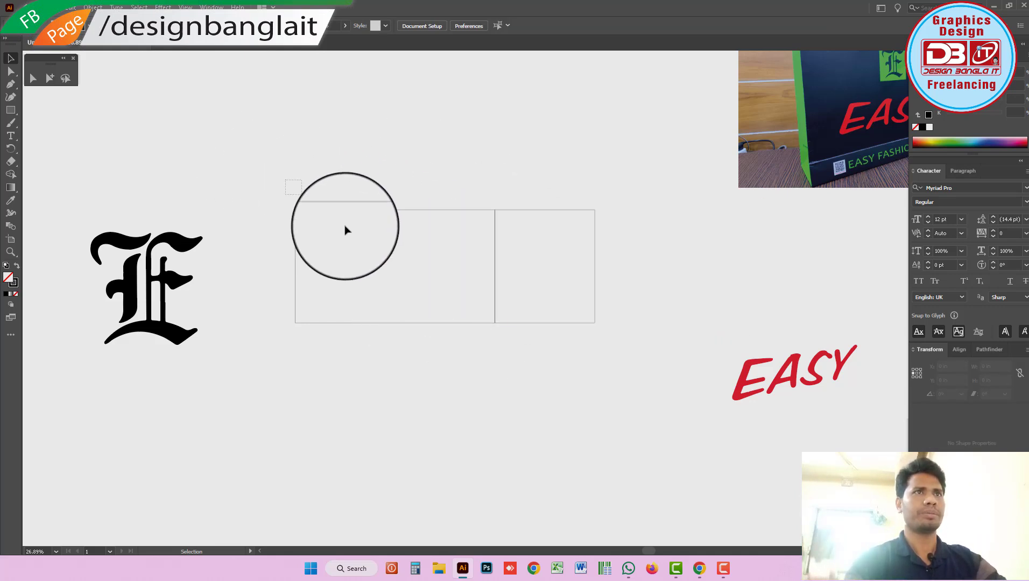
{"action": "left_click", "coordinate": [637, 281]}
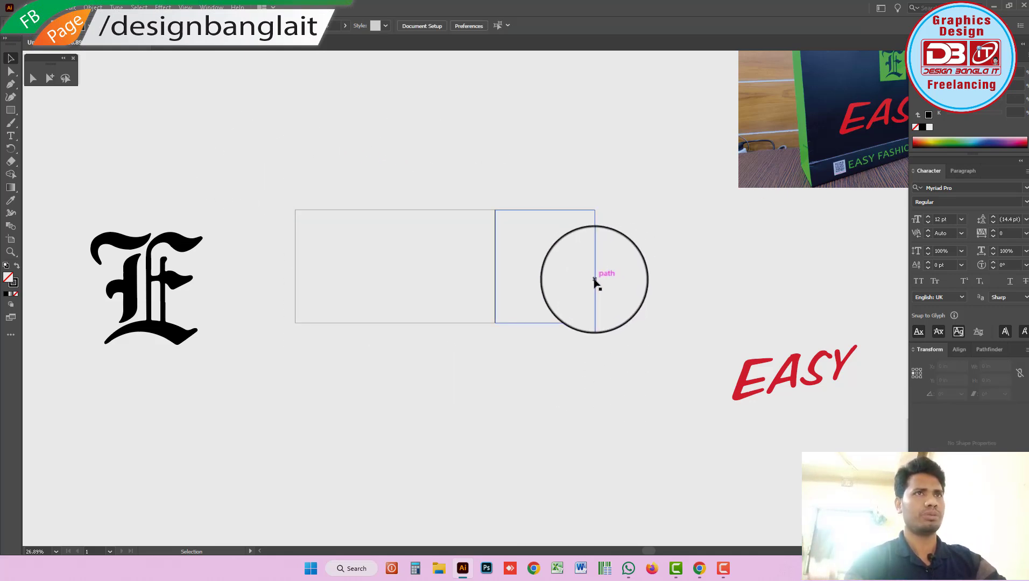
{"action": "left_click_drag", "start_coordinate": [594, 284], "coordinate": [295, 293]}
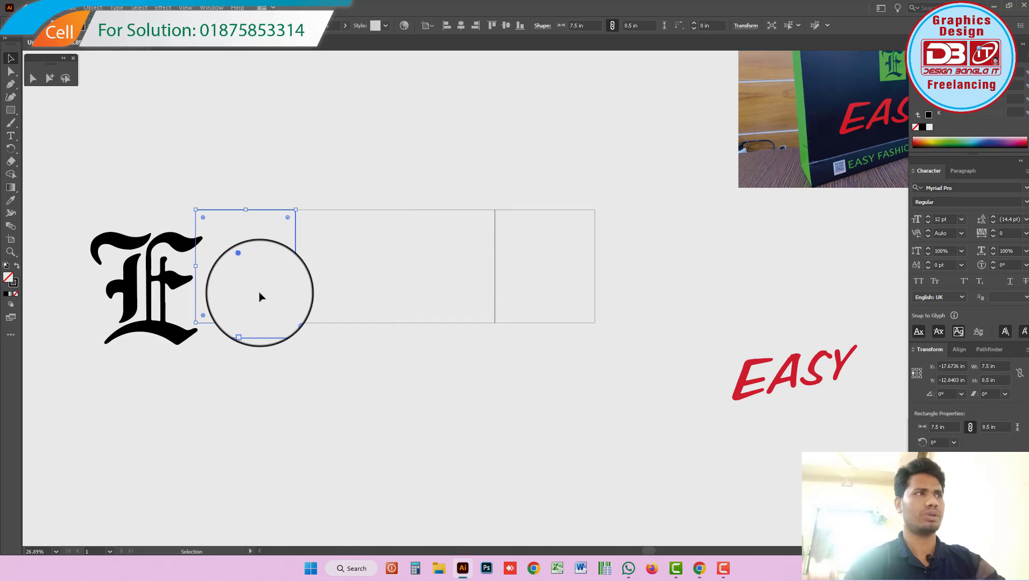
- Make the left copy 1 in wide and narrow the right gusset to 7 in
{"action": "left_click", "coordinate": [921, 372]}
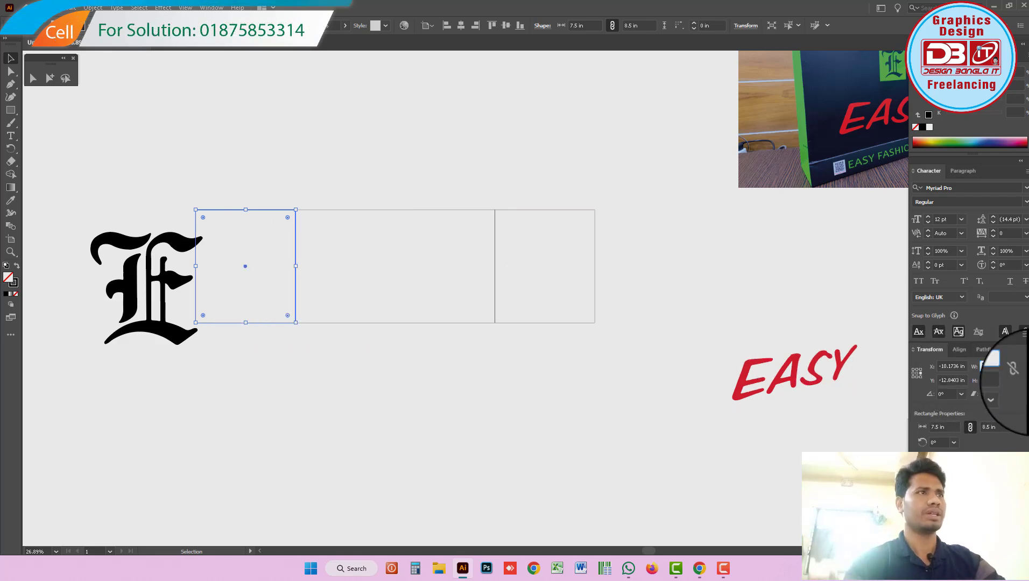
{"action": "left_click", "coordinate": [997, 366]}
{"action": "type", "text": "1"}
{"action": "mouse_move", "coordinate": [211, 161]}
{"action": "left_mouse_down"}
{"action": "mouse_move", "coordinate": [580, 282]}
{"action": "mouse_move", "coordinate": [586, 271]}
{"action": "left_mouse_up"}
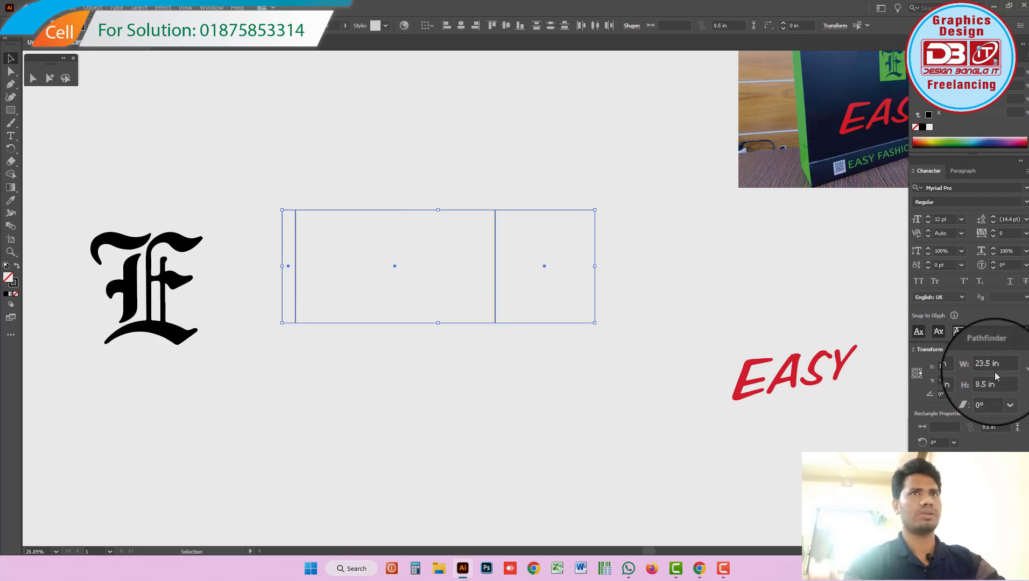
{"action": "left_click", "coordinate": [640, 291]}
{"action": "left_click", "coordinate": [572, 274]}
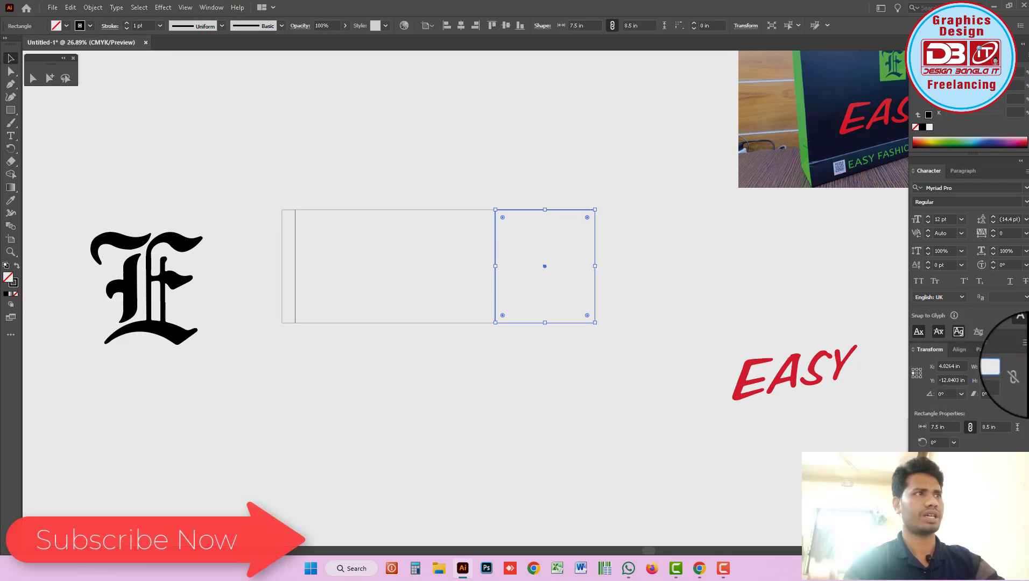
{"action": "key", "text": "Return"}
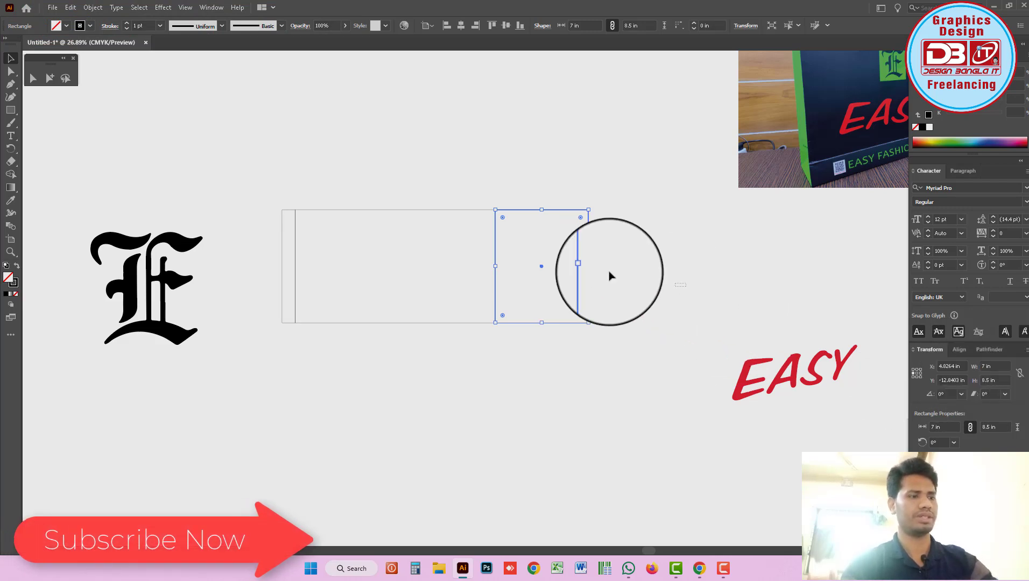
- Select the thin strip and whole panel row to confirm the 23 in total width
{"action": "left_click_drag", "start_coordinate": [681, 288], "coordinate": [275, 242]}
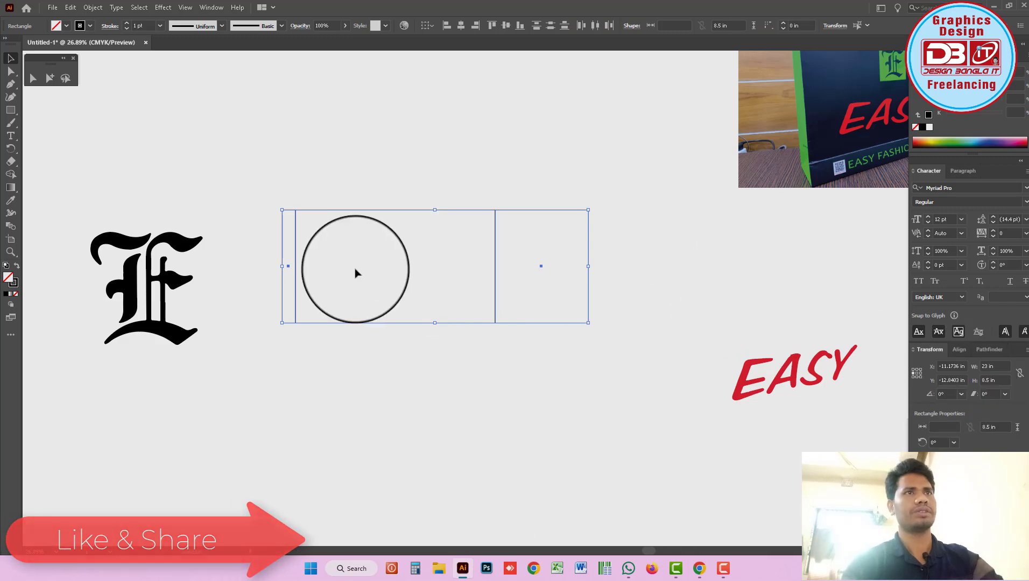
{"action": "left_click_drag", "start_coordinate": [247, 197], "coordinate": [287, 266]}
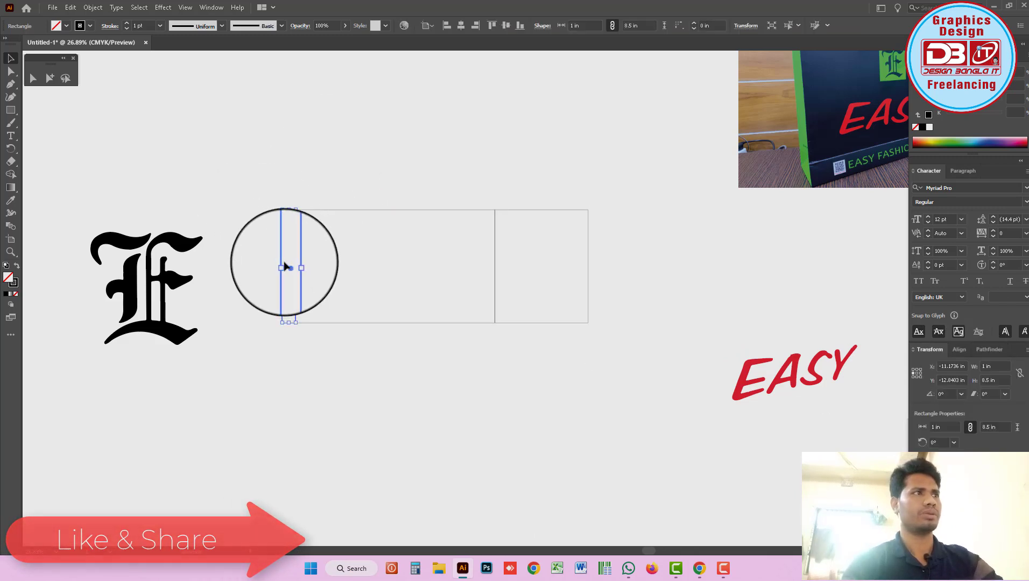
{"action": "left_click_drag", "start_coordinate": [264, 175], "coordinate": [624, 313]}
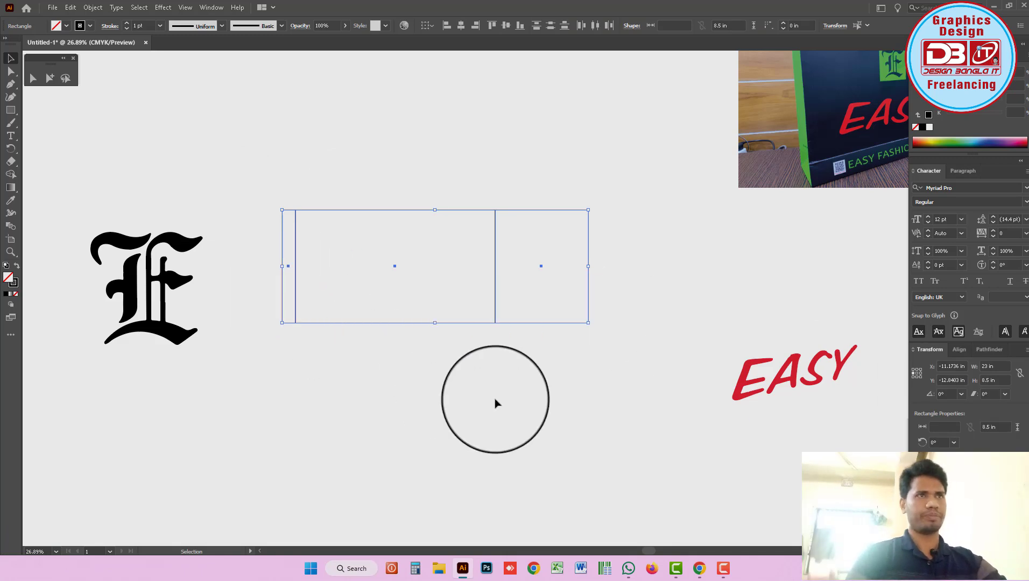
{"action": "left_click", "coordinate": [500, 402]}
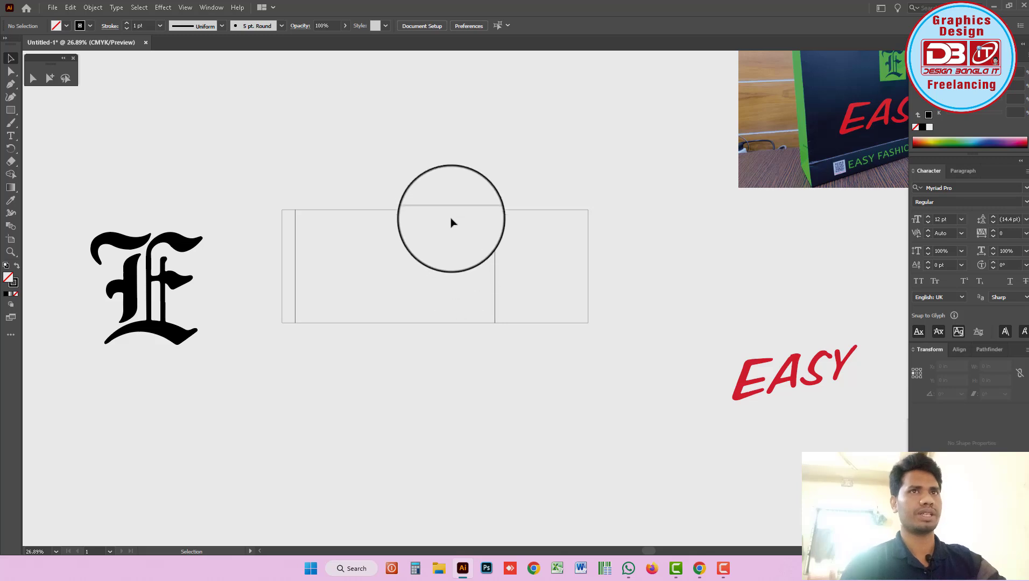
- Copy the 15 in front panel below the strip and snap it to the strip's edge
{"action": "left_click_drag", "start_coordinate": [452, 212], "coordinate": [459, 325]}
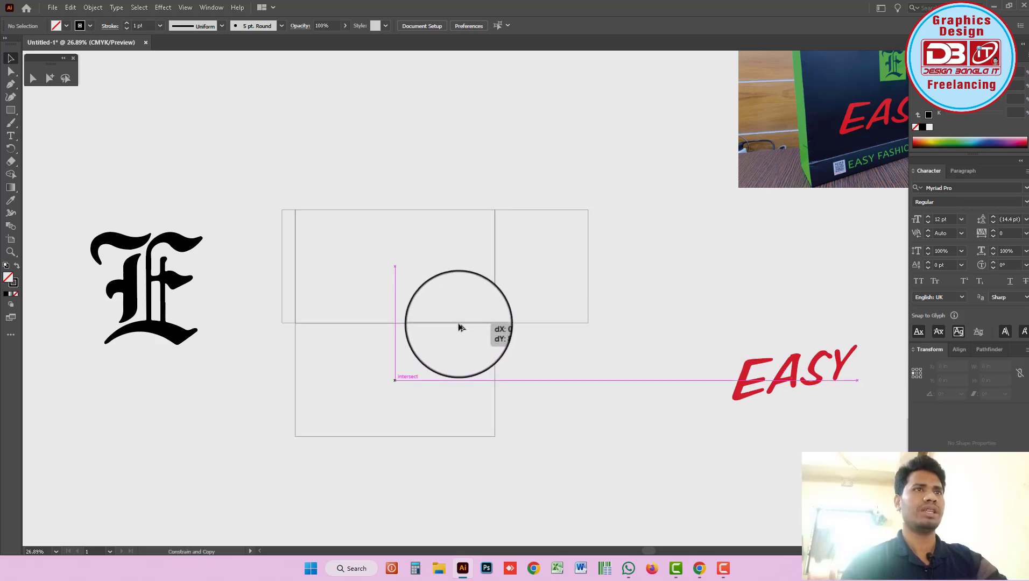
{"action": "left_click_drag", "start_coordinate": [459, 325], "coordinate": [459, 326]}
{"action": "left_click", "coordinate": [551, 342]}
{"action": "key", "text": "ctrl+="}
{"action": "key", "text": "z"}
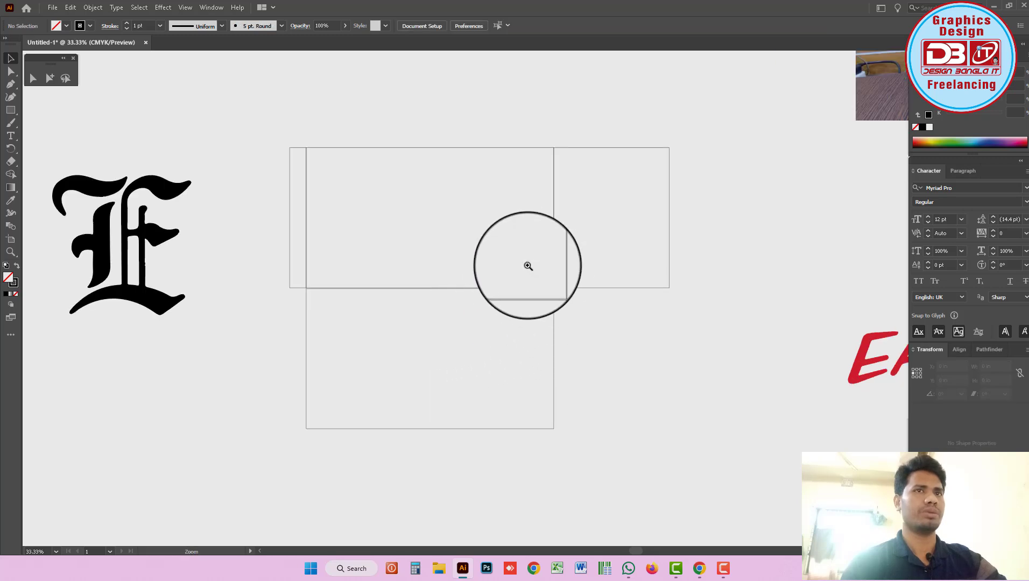
{"action": "left_click", "coordinate": [529, 266]}
{"action": "left_click", "coordinate": [690, 383]}
{"action": "key", "text": "v"}
{"action": "mouse_move", "coordinate": [627, 350]}
{"action": "left_mouse_down"}
{"action": "mouse_move", "coordinate": [626, 380]}
{"action": "mouse_move", "coordinate": [625, 361]}
{"action": "left_mouse_up"}
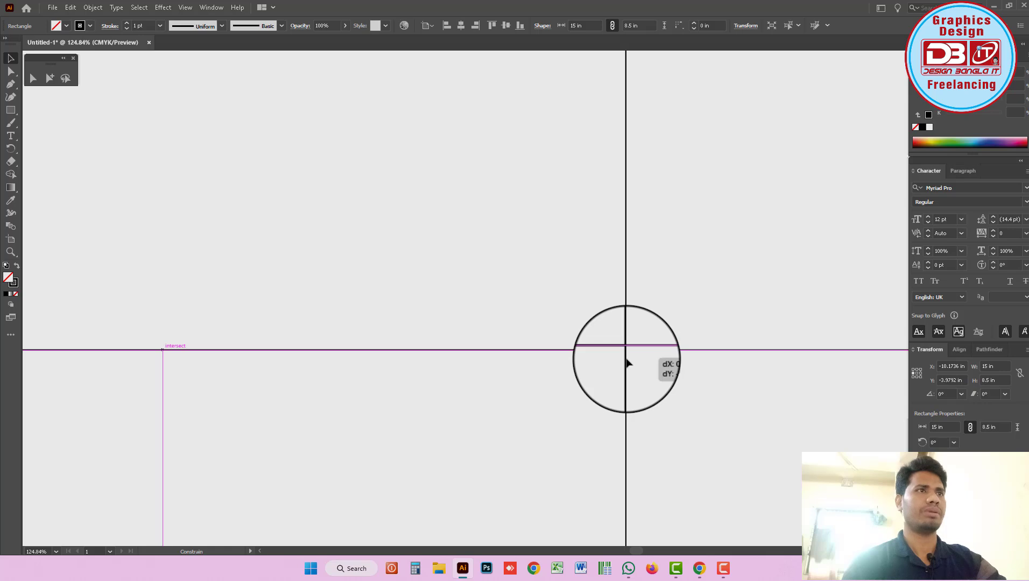
- Zoom out and check the upper front, 7 in side and lower 15 in rectangles
{"action": "key", "text": "ctrl+minus"}
{"action": "key", "text": "ctrl+minus"}
{"action": "key", "text": "ctrl+minus"}
{"action": "key", "text": "ctrl+minus"}
{"action": "key", "text": "ctrl+minus"}
{"action": "key", "text": "ctrl+minus"}
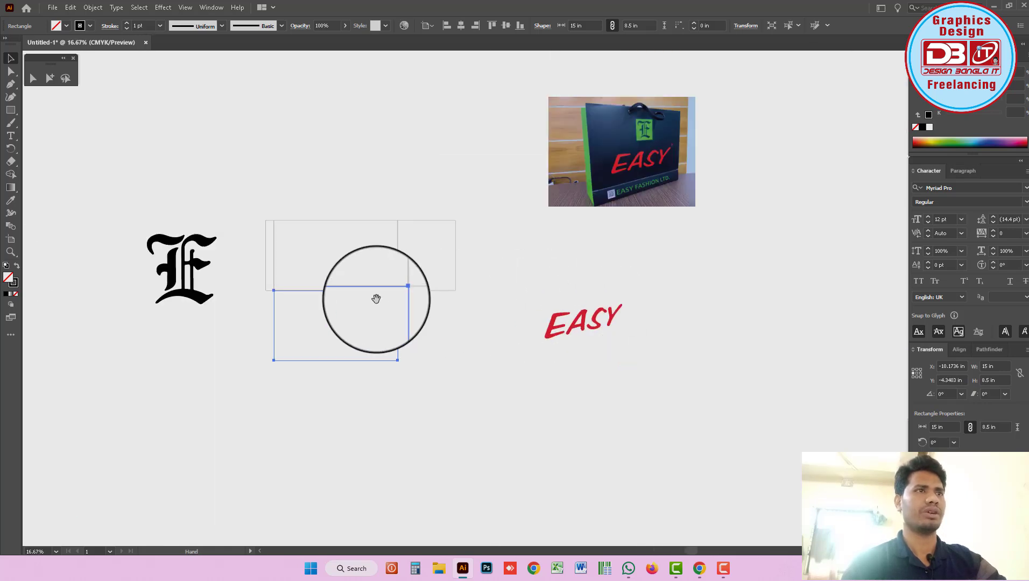
{"action": "left_click", "coordinate": [340, 235]}
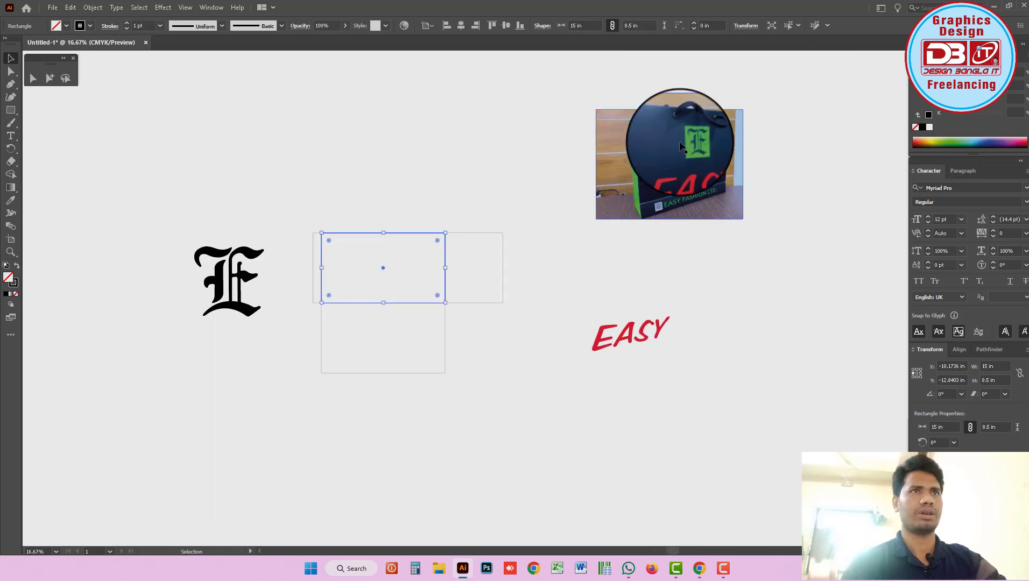
{"action": "left_click", "coordinate": [489, 258]}
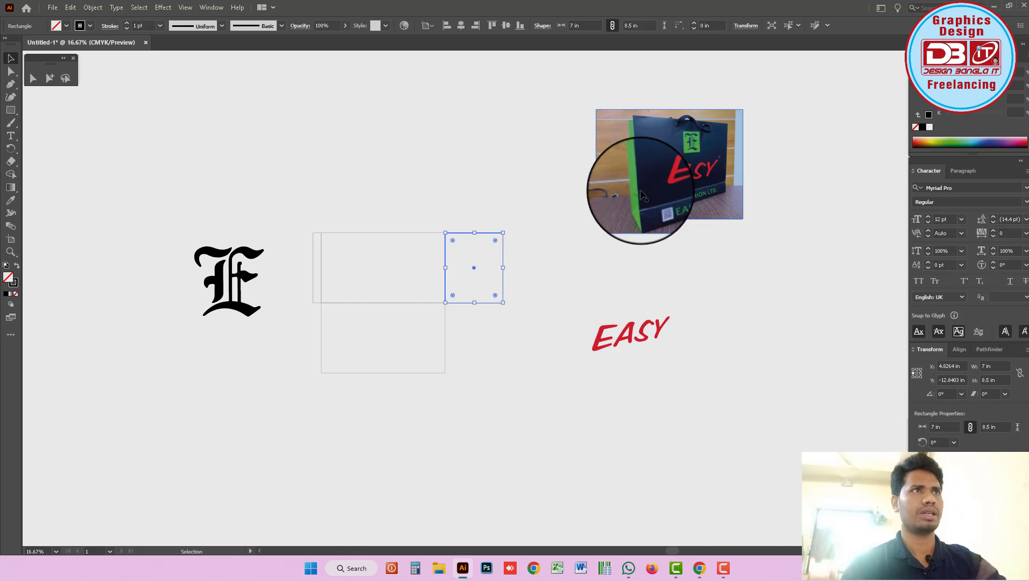
{"action": "left_click", "coordinate": [417, 373]}
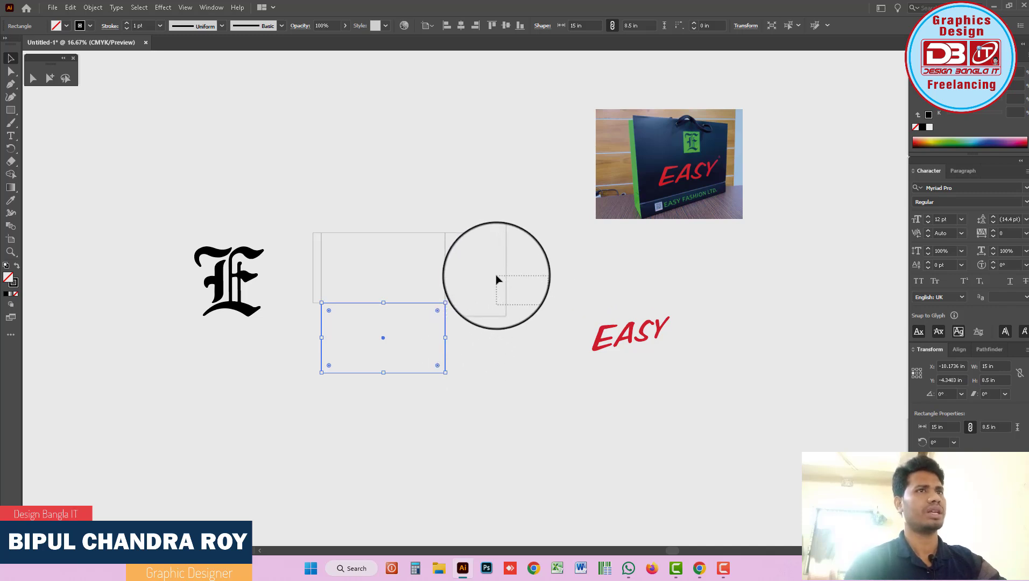
- Set the lower 15 in rectangle's height to 4 in
{"action": "left_click_drag", "start_coordinate": [496, 279], "coordinate": [498, 272]}
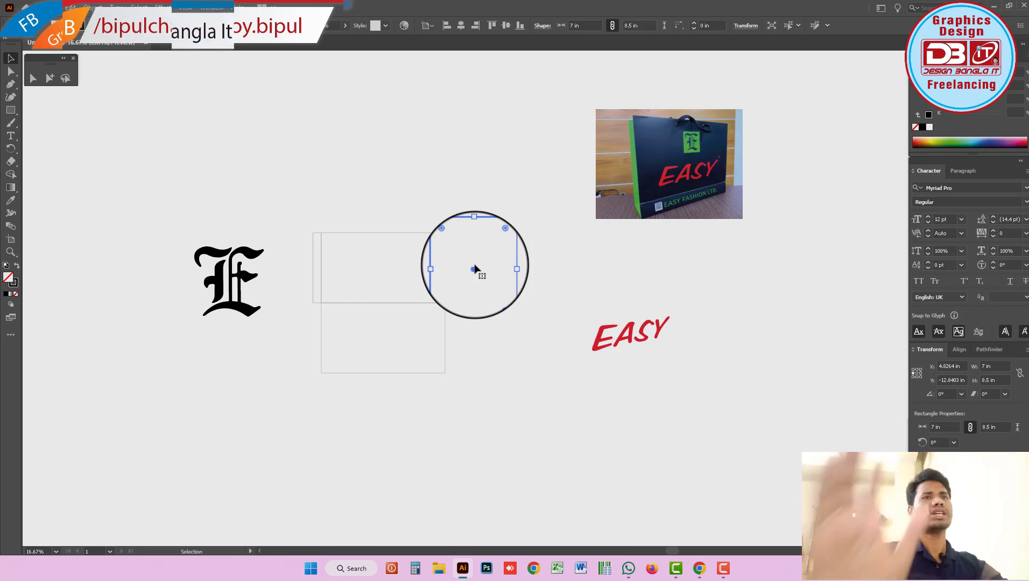
{"action": "left_click_drag", "start_coordinate": [462, 367], "coordinate": [406, 333]}
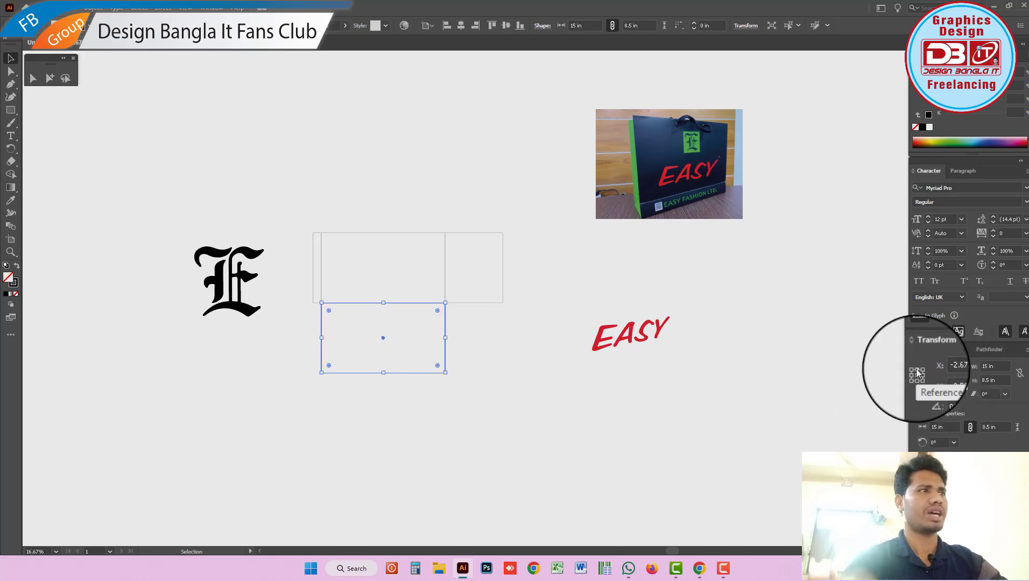
{"action": "left_click", "coordinate": [988, 380]}
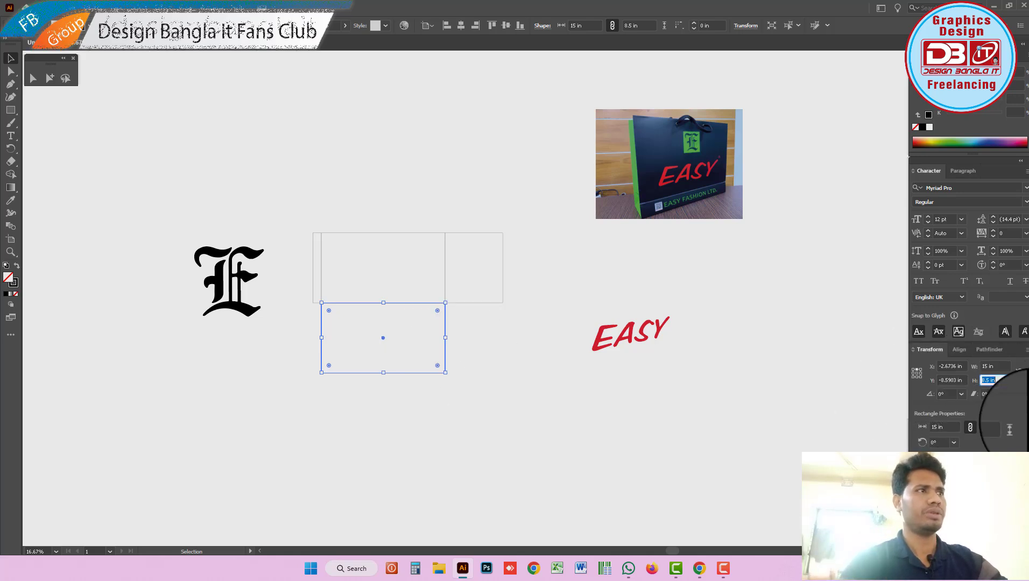
{"action": "type", "text": "4"}
{"action": "key", "text": "Return"}
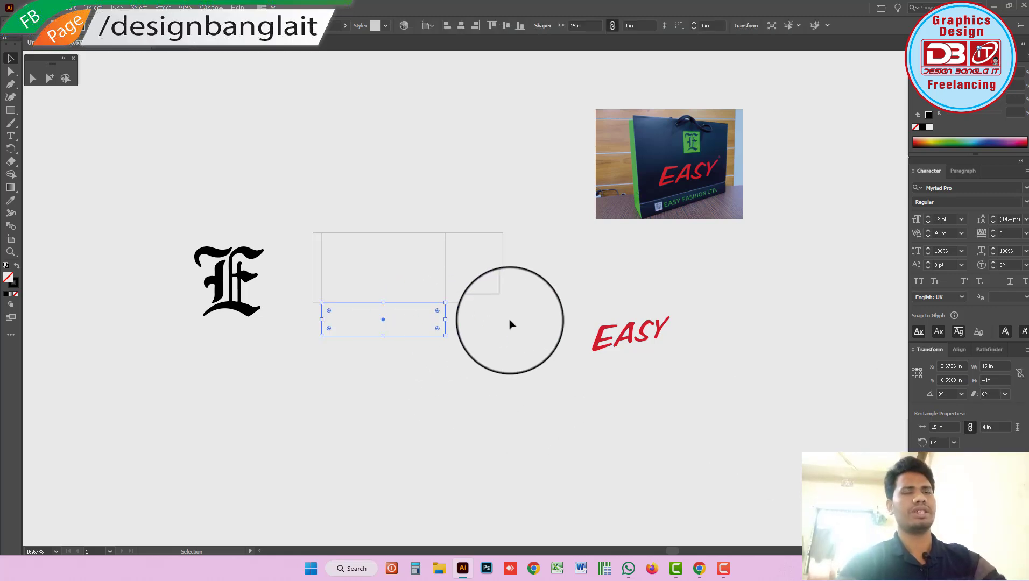
- Compare the 7 × 8.5 in side and 15 × 4 in rectangles, then copy the 4 in strip above the panel
{"action": "left_click", "coordinate": [483, 248]}
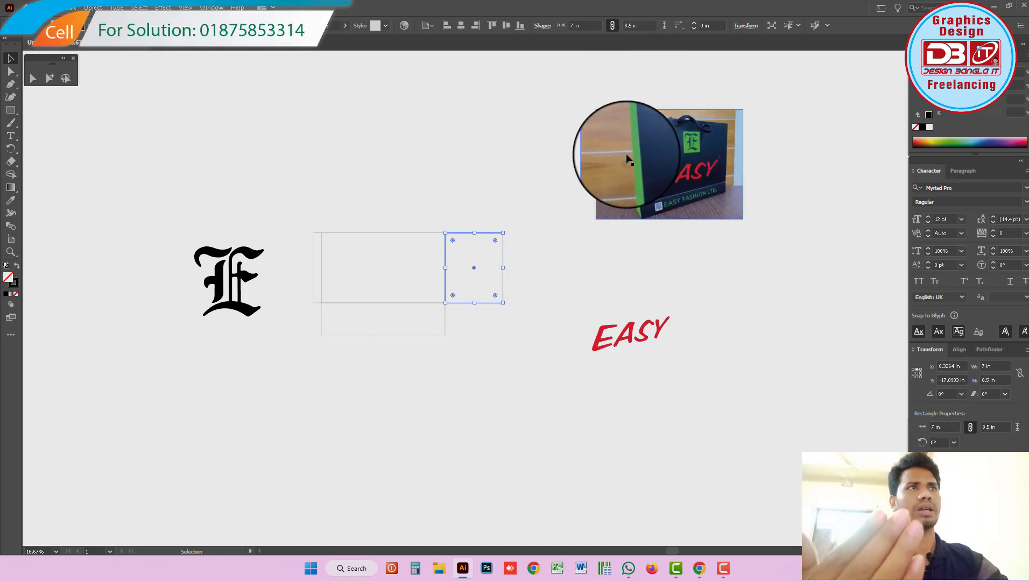
{"action": "left_click", "coordinate": [431, 333]}
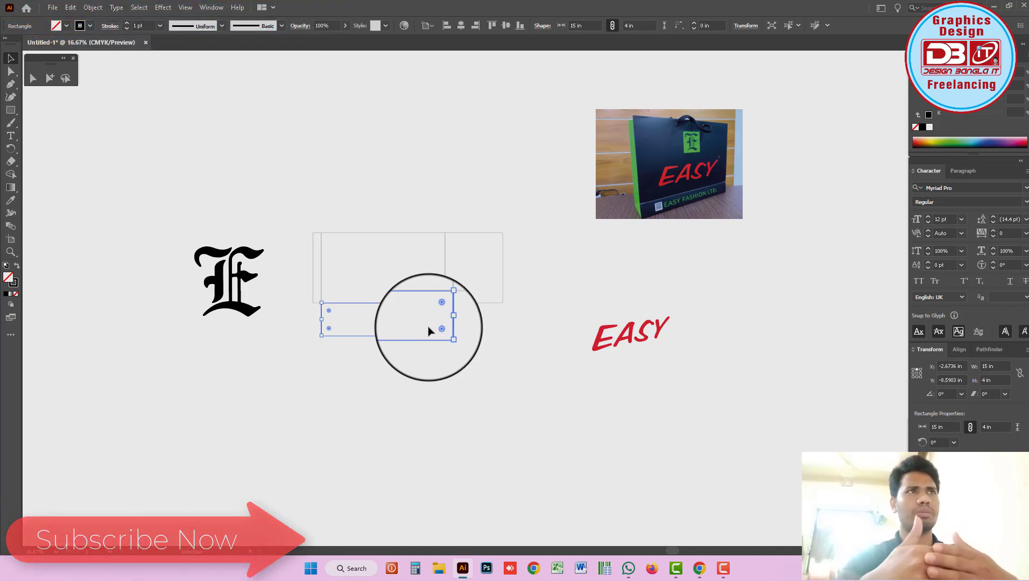
{"action": "left_click", "coordinate": [502, 268]}
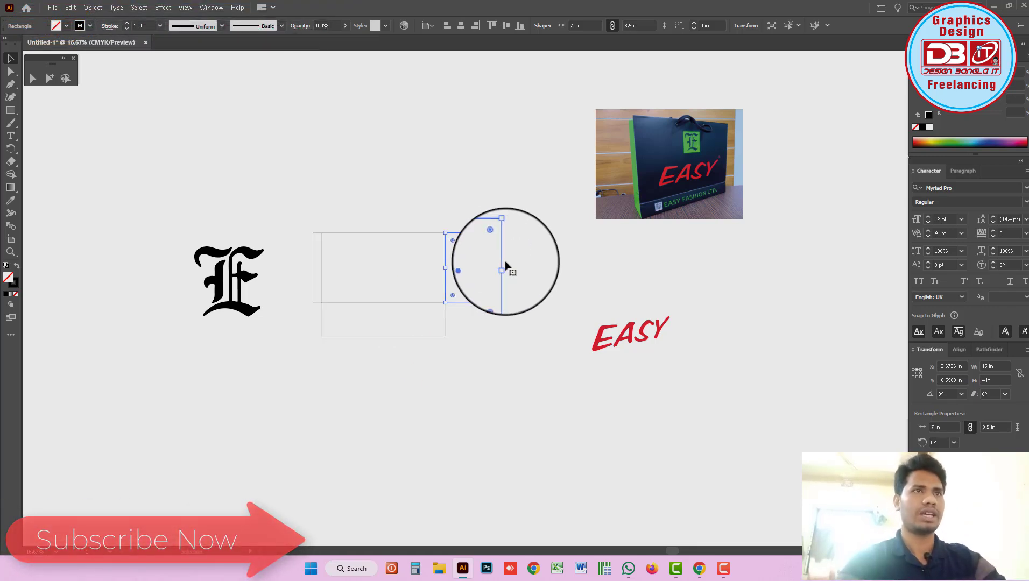
{"action": "left_click", "coordinate": [431, 327]}
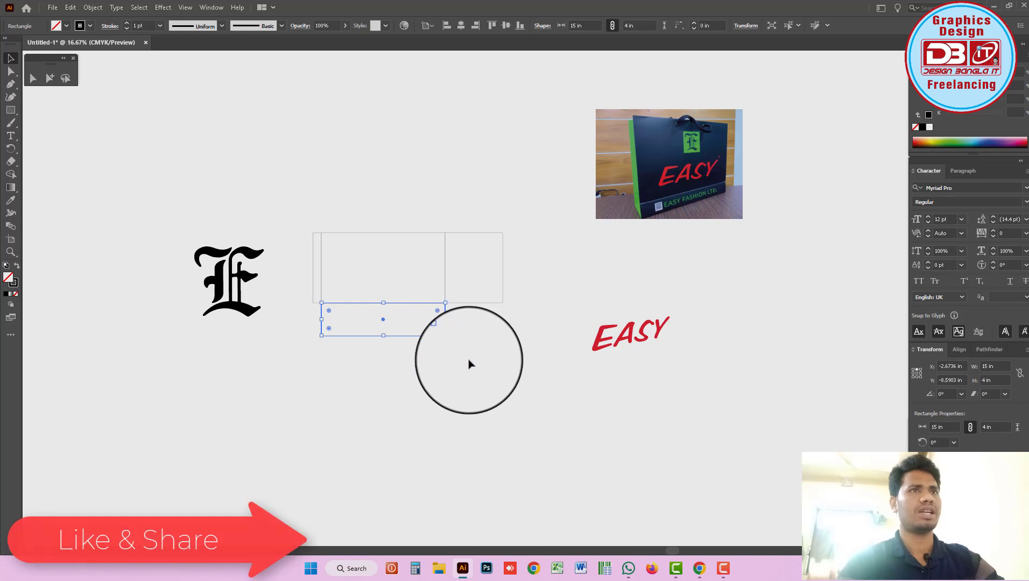
{"action": "left_click", "coordinate": [425, 351]}
{"action": "left_click_drag", "start_coordinate": [414, 338], "coordinate": [420, 236]}
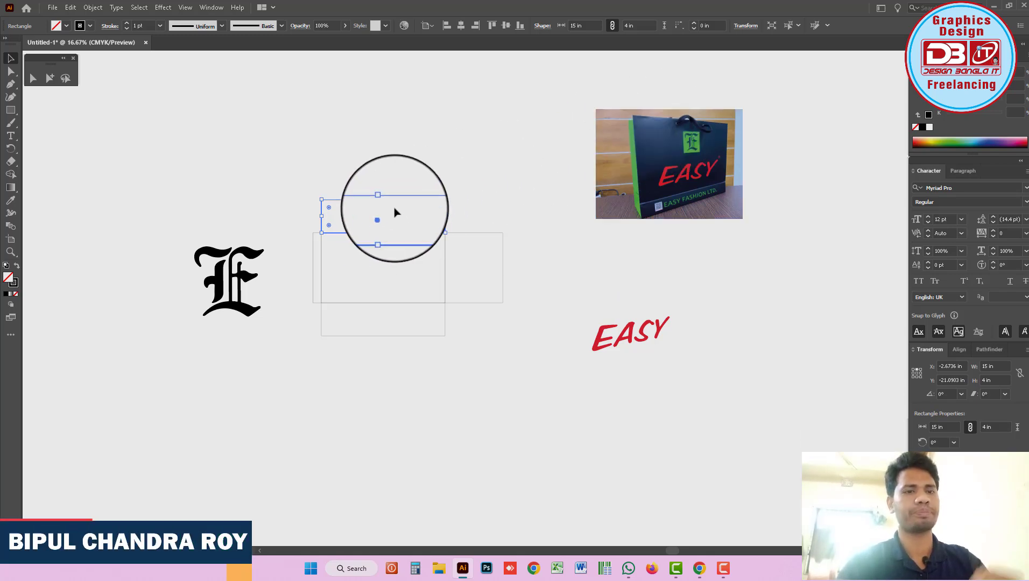
- Anchor at the bottom-left reference point and make the copied top strip 1 in tall
{"action": "left_click", "coordinate": [914, 377]}
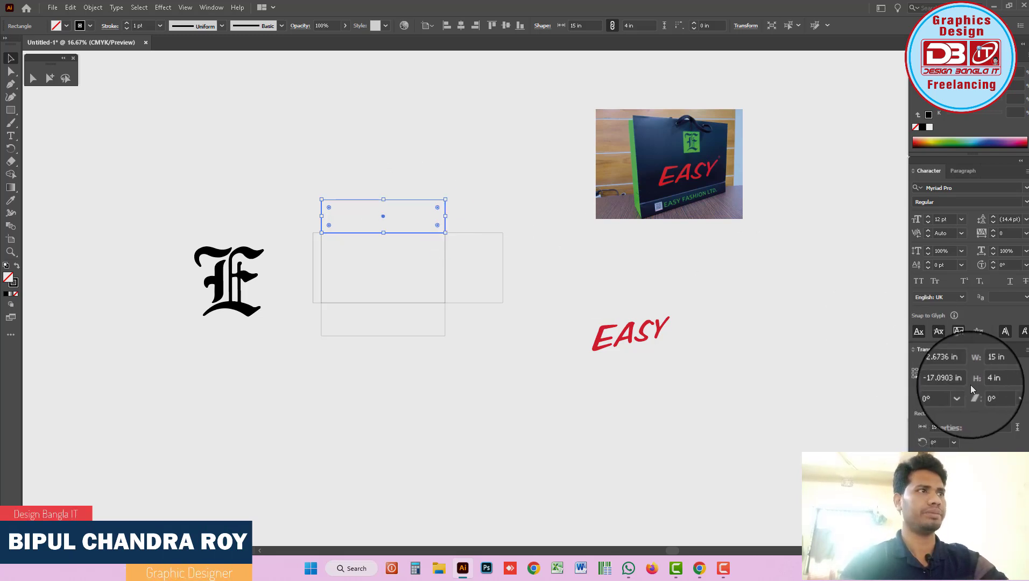
{"action": "left_click", "coordinate": [994, 385]}
{"action": "type", "text": "1"}
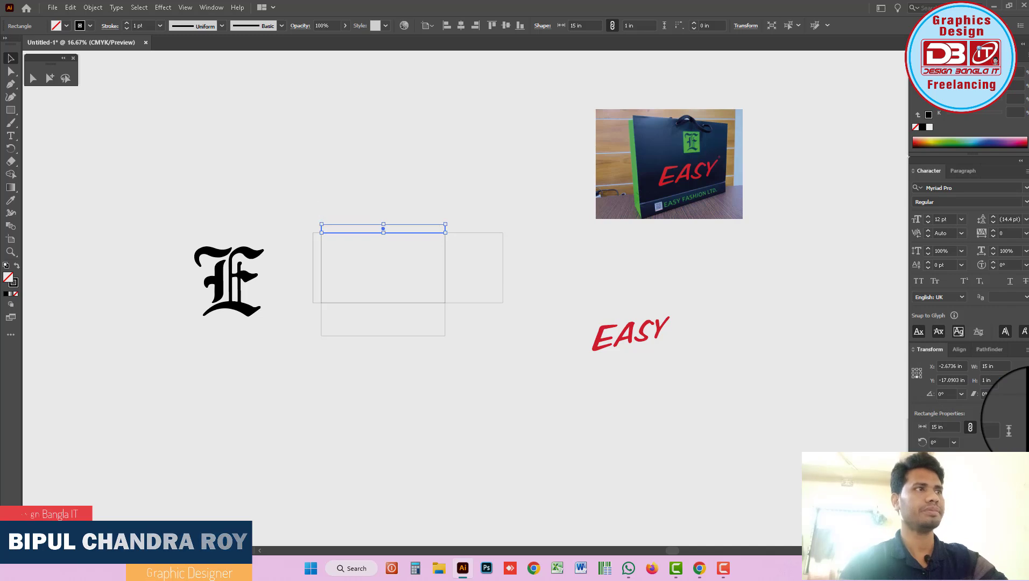
{"action": "left_click", "coordinate": [426, 192]}
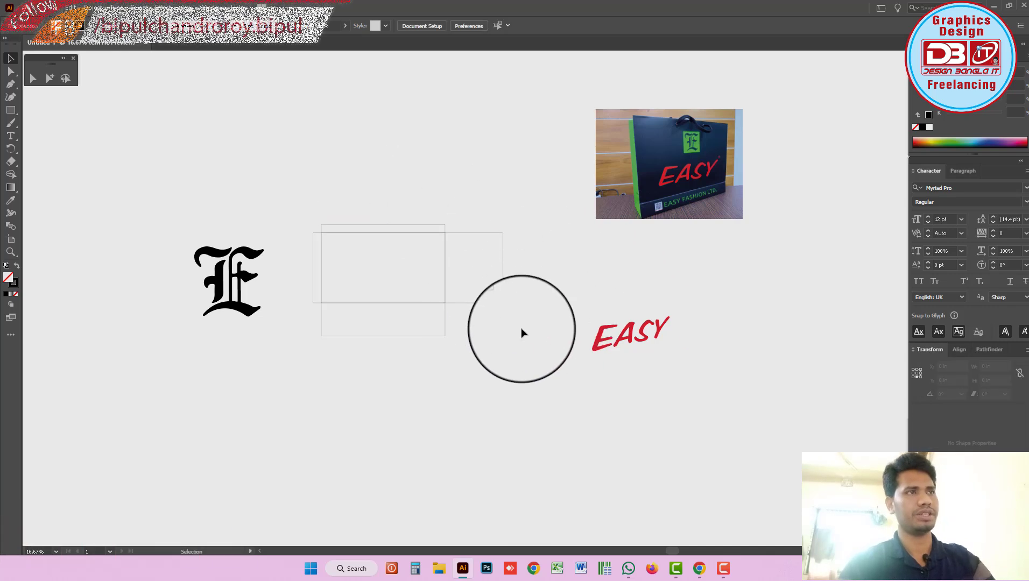
- Try widening the bottom rectangle, undo it, and zoom in on the side gusset
{"action": "left_click", "coordinate": [389, 337]}
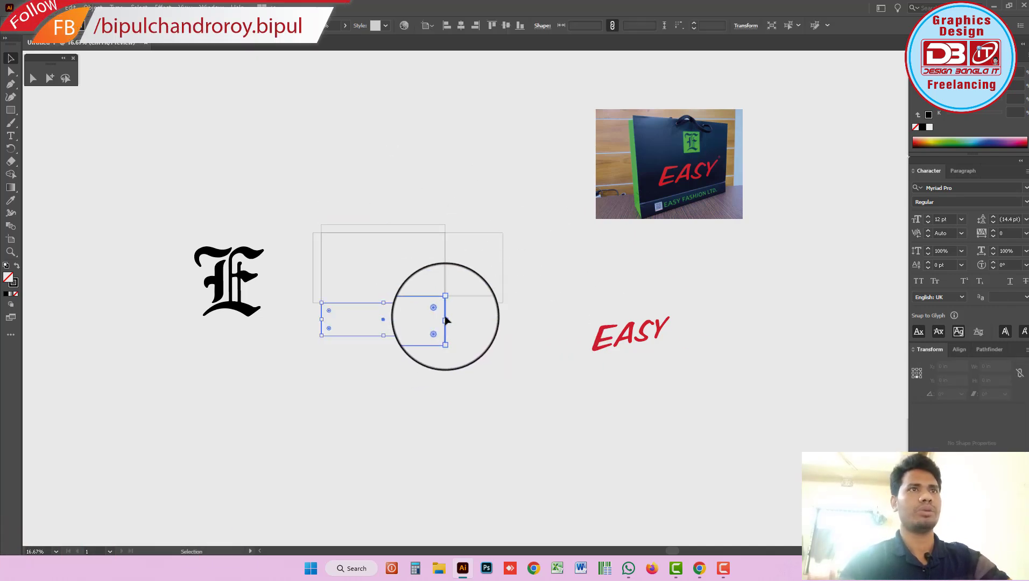
{"action": "mouse_move", "coordinate": [445, 319]}
{"action": "left_mouse_down"}
{"action": "mouse_move", "coordinate": [503, 320]}
{"action": "mouse_move", "coordinate": [471, 275]}
{"action": "mouse_move", "coordinate": [472, 307]}
{"action": "mouse_move", "coordinate": [485, 312]}
{"action": "left_mouse_up"}
{"action": "key", "text": "ctrl+z"}
{"action": "scroll", "coordinate": [487, 313], "scroll_direction": "up", "scroll_amount": 1}
{"action": "scroll", "coordinate": [524, 349], "scroll_direction": "up", "scroll_amount": 3}
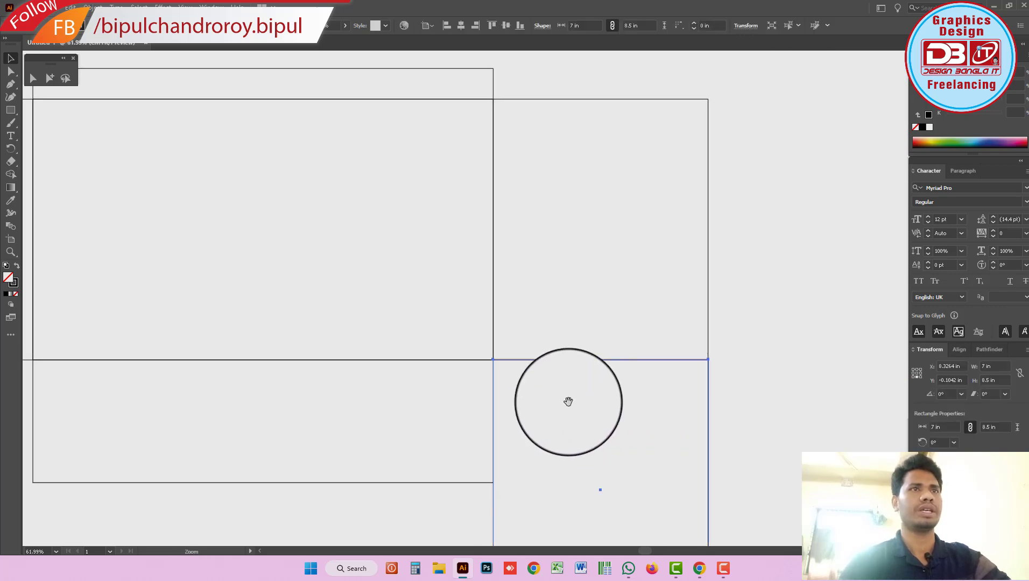
{"action": "mouse_move", "coordinate": [568, 400]}
{"action": "left_mouse_down"}
{"action": "mouse_move", "coordinate": [521, 255]}
{"action": "mouse_move", "coordinate": [500, 383]}
{"action": "mouse_move", "coordinate": [514, 209]}
{"action": "mouse_move", "coordinate": [560, 470]}
{"action": "mouse_move", "coordinate": [554, 329]}
{"action": "mouse_move", "coordinate": [512, 294]}
{"action": "left_mouse_up"}
- Move the bag photo to the right and marquee-select the whole rectangle layout
{"action": "scroll", "coordinate": [511, 294], "scroll_direction": "down", "scroll_amount": 1}
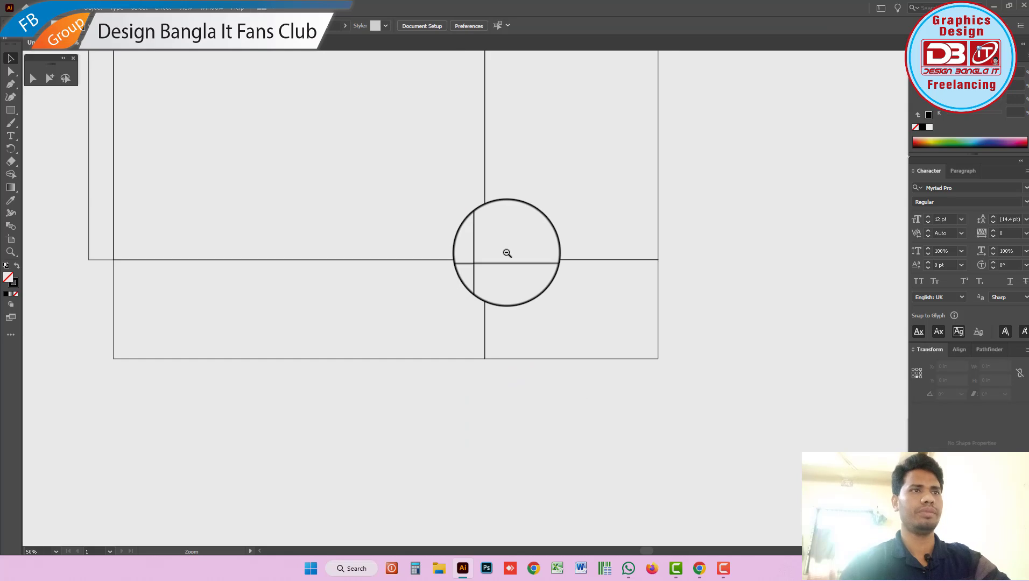
{"action": "scroll", "coordinate": [506, 258], "scroll_direction": "down", "scroll_amount": 2}
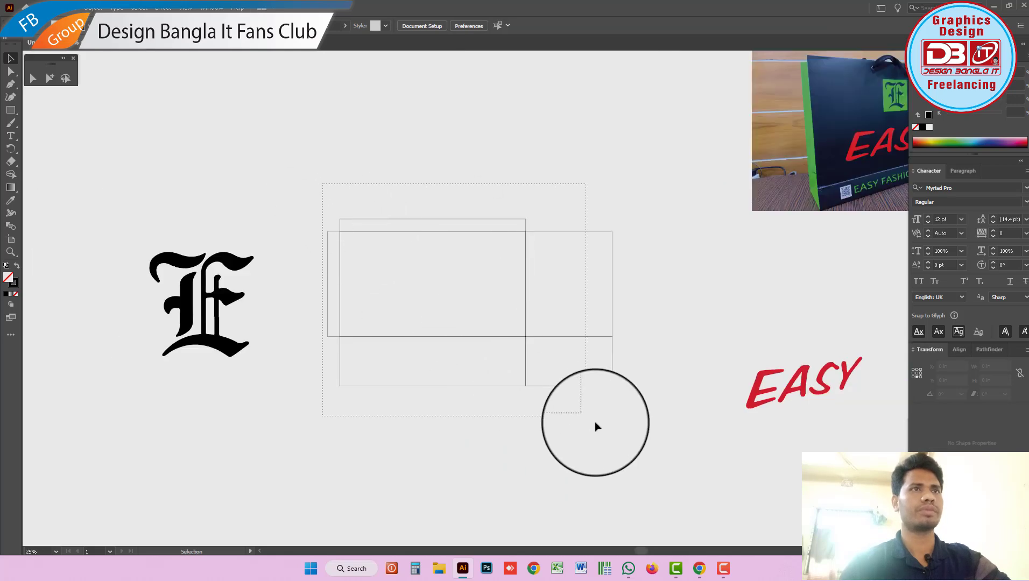
{"action": "left_click_drag", "start_coordinate": [595, 426], "coordinate": [618, 441]}
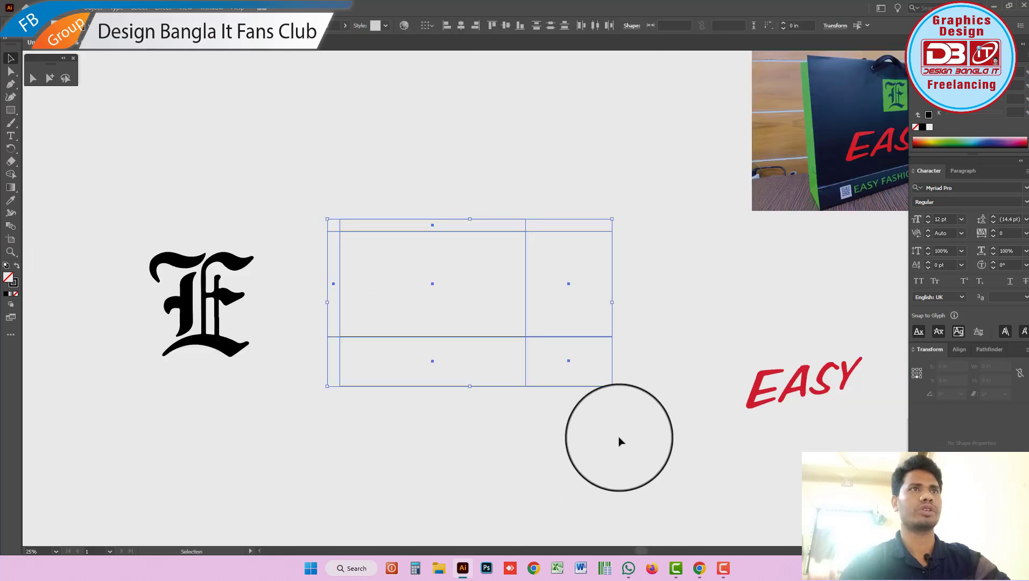
{"action": "scroll", "coordinate": [505, 310], "scroll_direction": "down", "scroll_amount": 1}
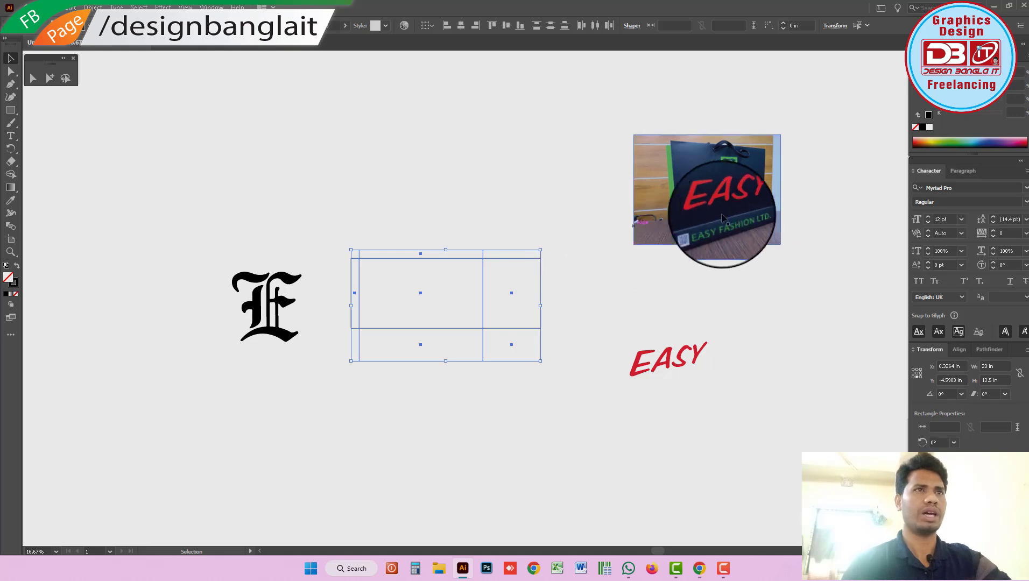
{"action": "left_click_drag", "start_coordinate": [708, 208], "coordinate": [740, 210]}
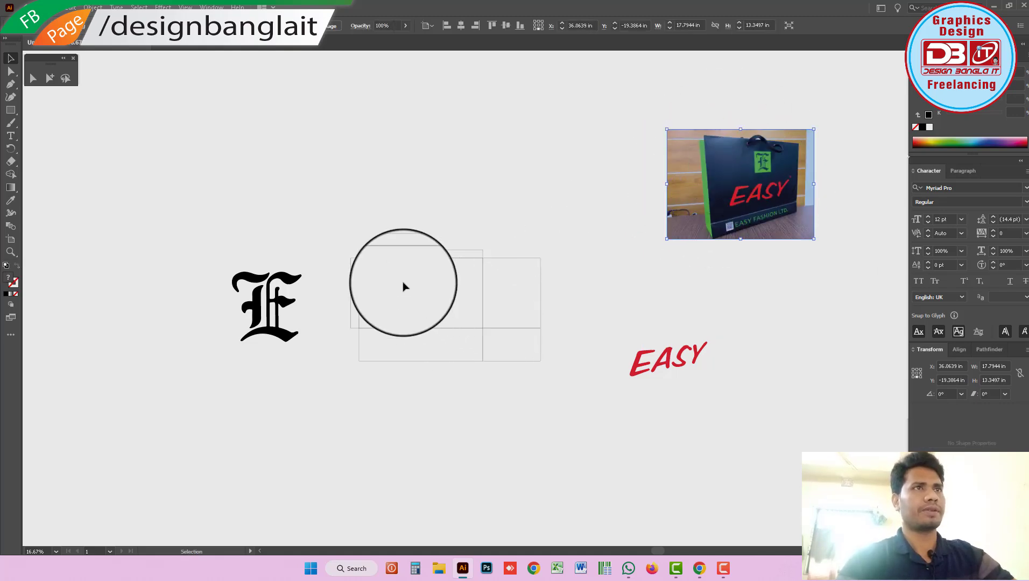
{"action": "left_click_drag", "start_coordinate": [332, 230], "coordinate": [535, 416]}
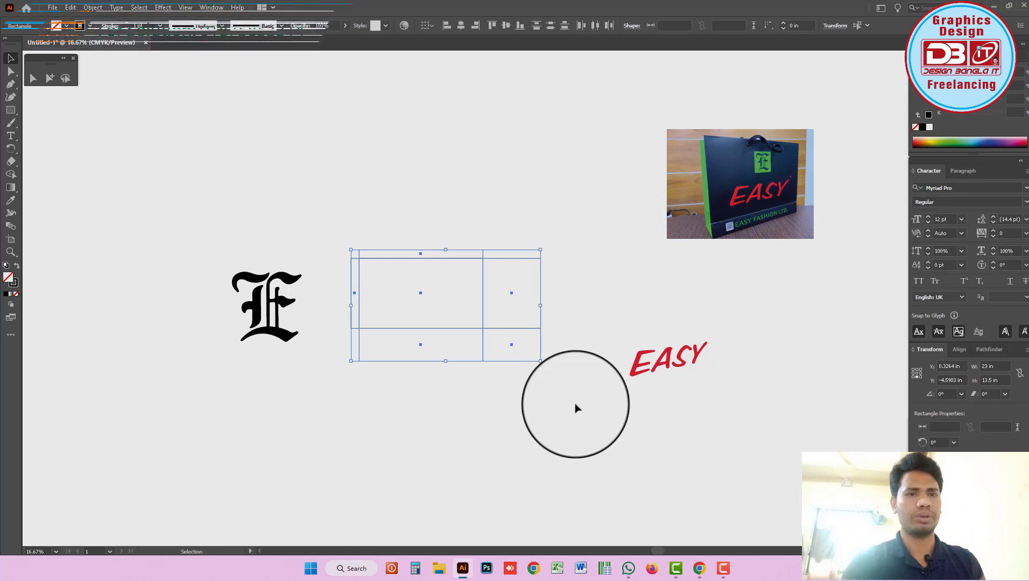
- Move the EASY wordmark up near the photo and duplicate the panel layout beside the original
{"action": "left_click_drag", "start_coordinate": [664, 358], "coordinate": [599, 134]}
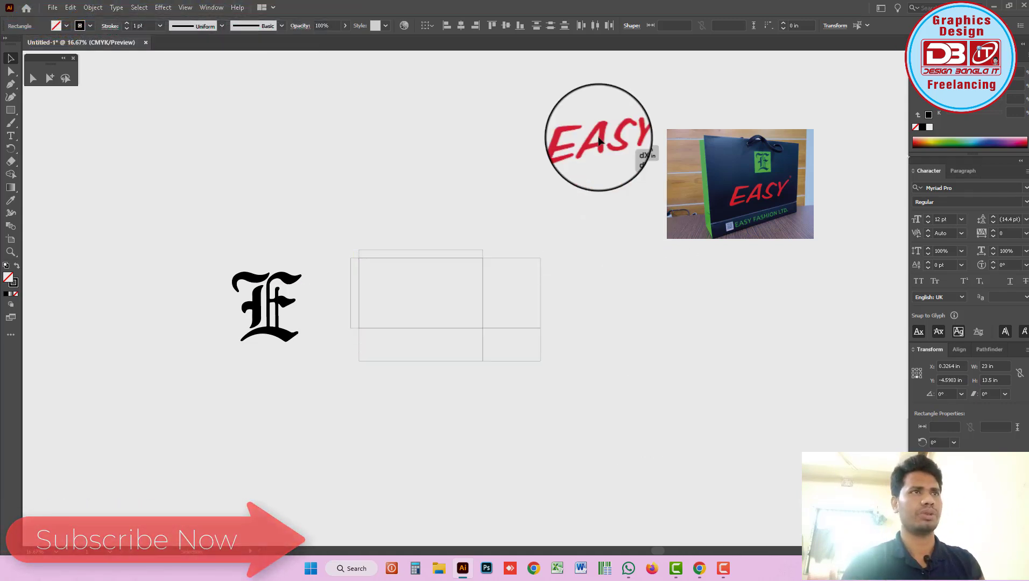
{"action": "left_click", "coordinate": [514, 318]}
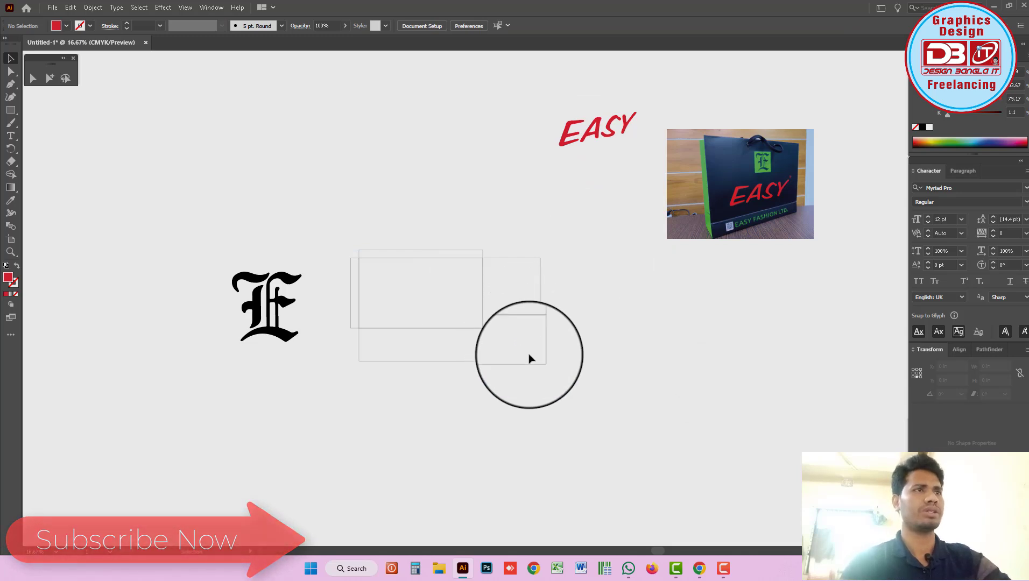
{"action": "left_click_drag", "start_coordinate": [667, 415], "coordinate": [445, 301]}
{"action": "left_click_drag", "start_coordinate": [414, 334], "coordinate": [613, 349]}
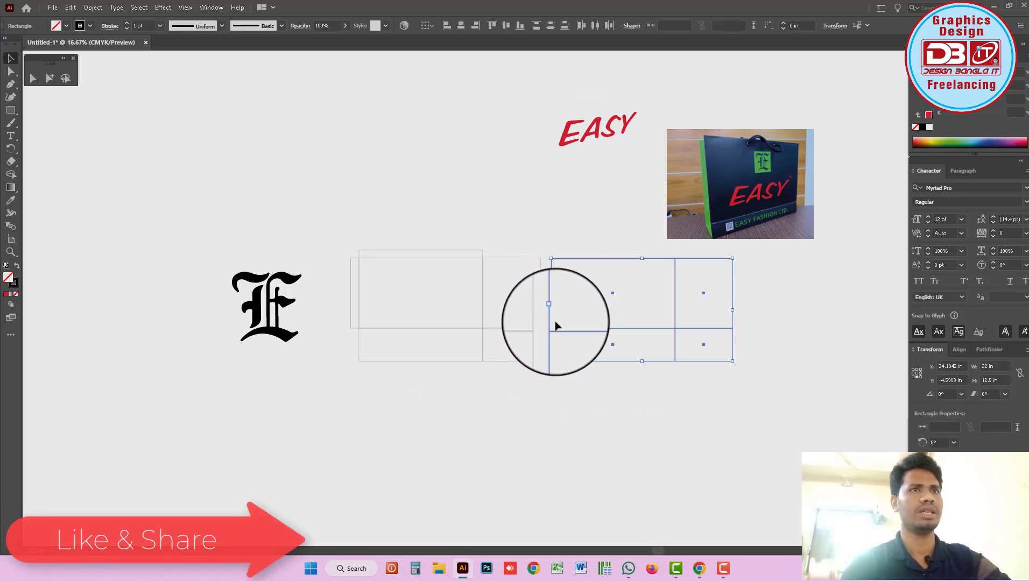
{"action": "left_click_drag", "start_coordinate": [551, 322], "coordinate": [541, 323]}
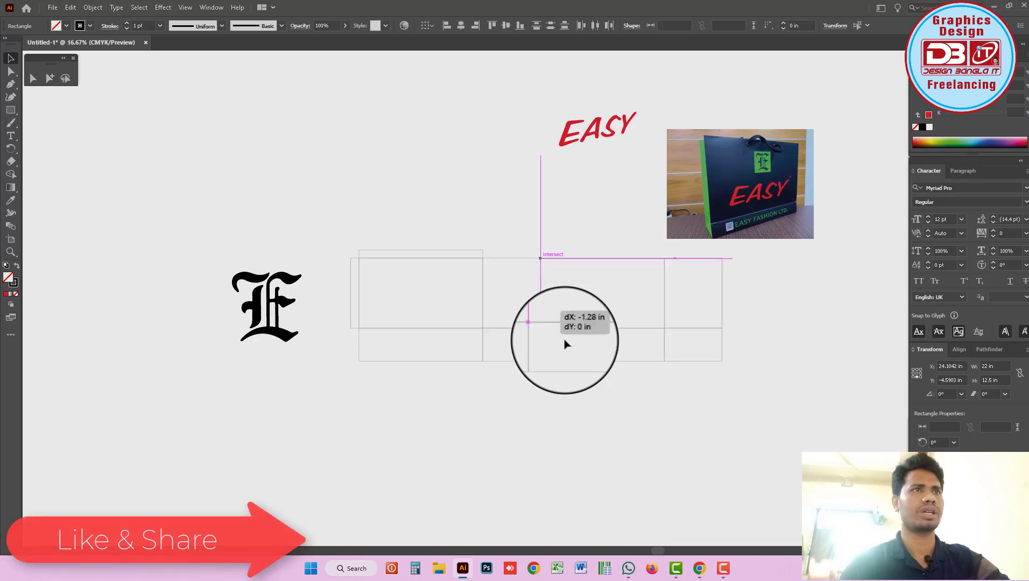
{"action": "mouse_move", "coordinate": [751, 410]}
{"action": "left_mouse_down"}
{"action": "mouse_move", "coordinate": [352, 257]}
{"action": "mouse_move", "coordinate": [758, 411]}
{"action": "left_mouse_up"}
{"action": "left_click", "coordinate": [743, 425]}
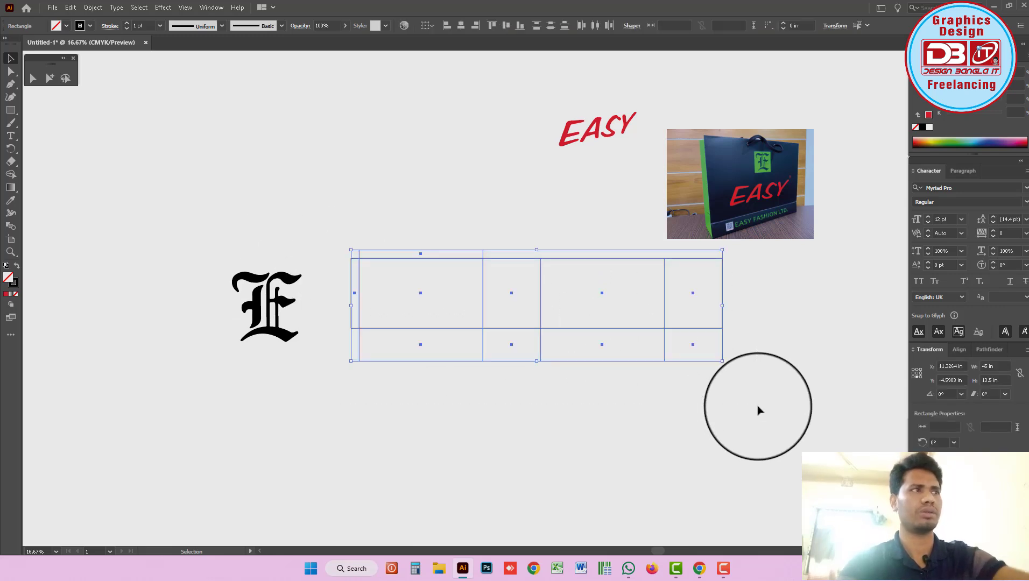
{"action": "left_click", "coordinate": [758, 410]}
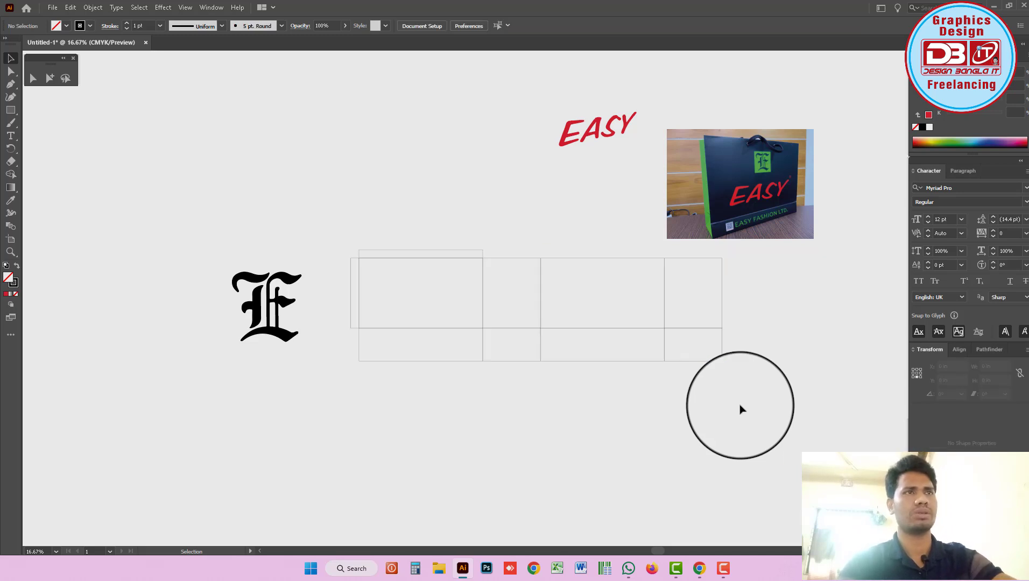
- Move the two right-hand rectangle columns back onto the original layout
{"action": "left_click_drag", "start_coordinate": [742, 401], "coordinate": [605, 295]}
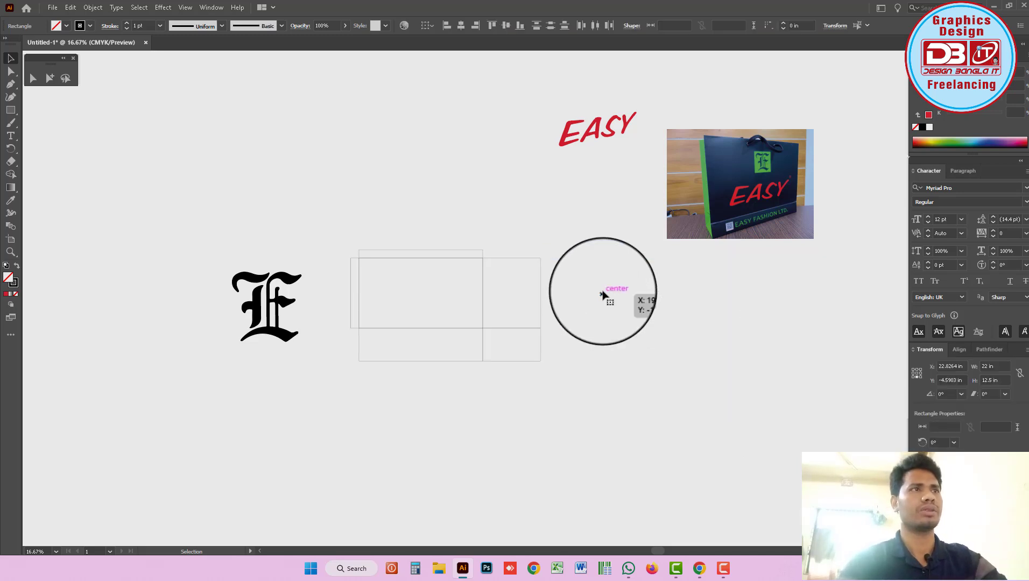
{"action": "left_click_drag", "start_coordinate": [603, 295], "coordinate": [354, 236]}
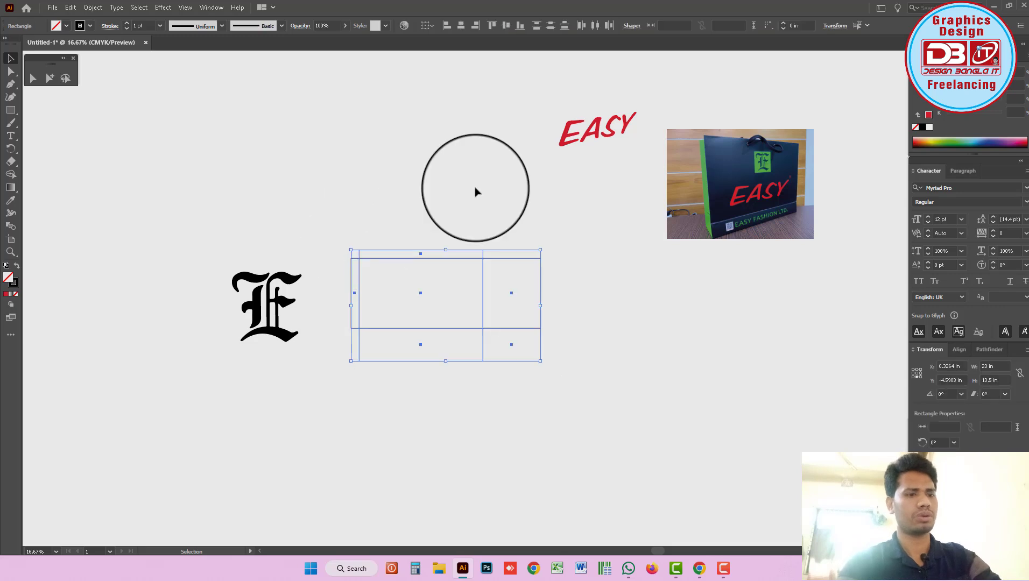
{"action": "left_click_drag", "start_coordinate": [475, 192], "coordinate": [754, 188]}
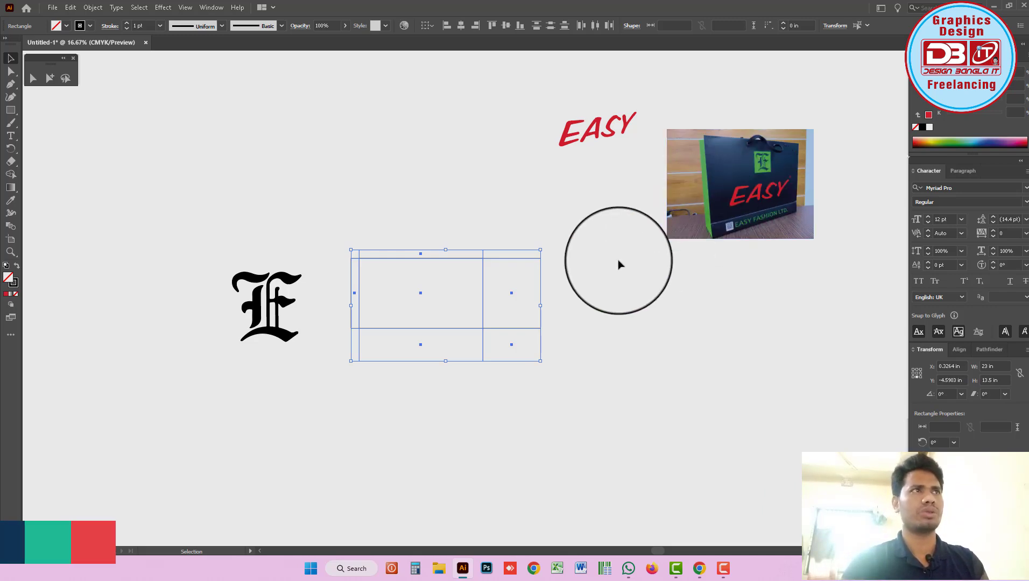
{"action": "left_click", "coordinate": [547, 255]}
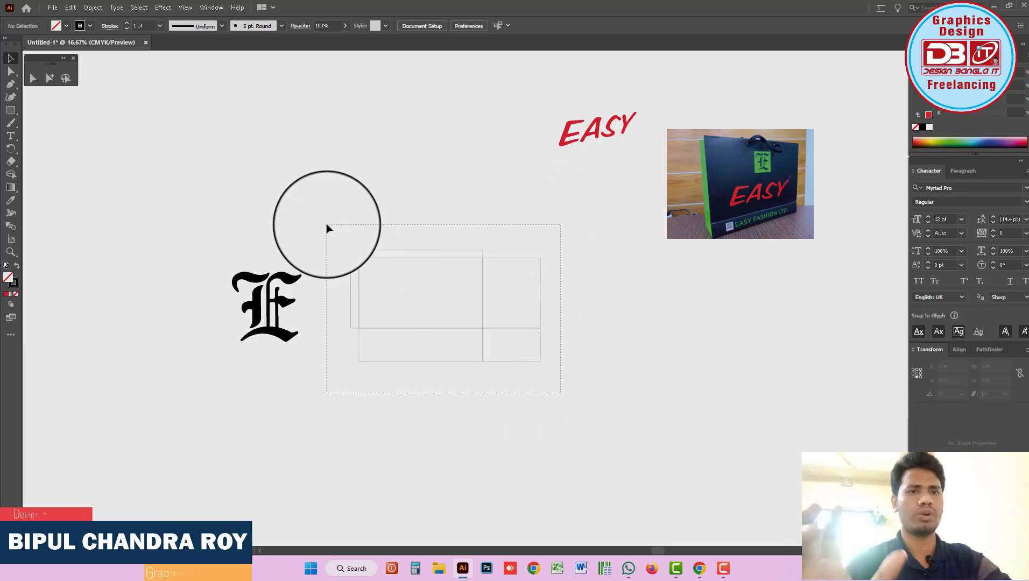
- Marquee-select all the dieline rectangles and group them with Ctrl+G
{"action": "left_click_drag", "start_coordinate": [561, 397], "coordinate": [328, 229]}
{"action": "key", "text": "ctrl+g"}
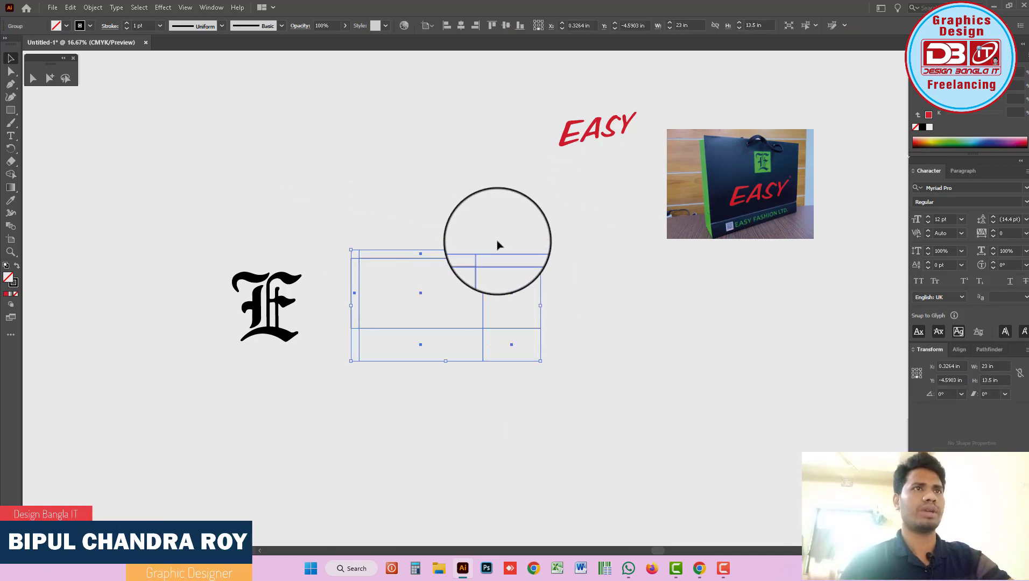
{"action": "left_click", "coordinate": [497, 248]}
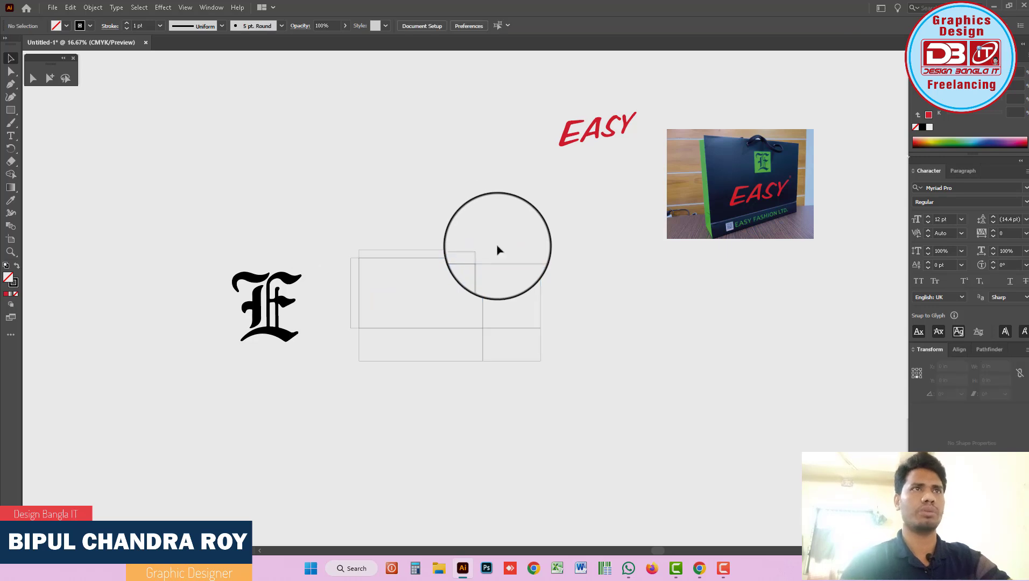
{"action": "scroll", "coordinate": [499, 312], "scroll_direction": "down", "scroll_amount": 1}
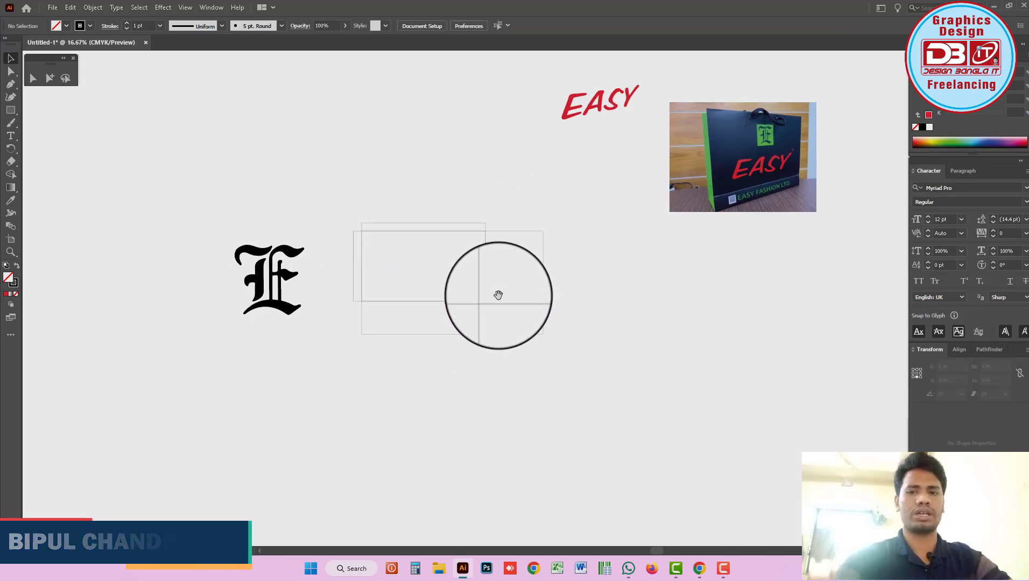
- Draw a rectangle over the front panel and fill it with navy sampled from the photo
{"action": "left_click", "coordinate": [702, 167]}
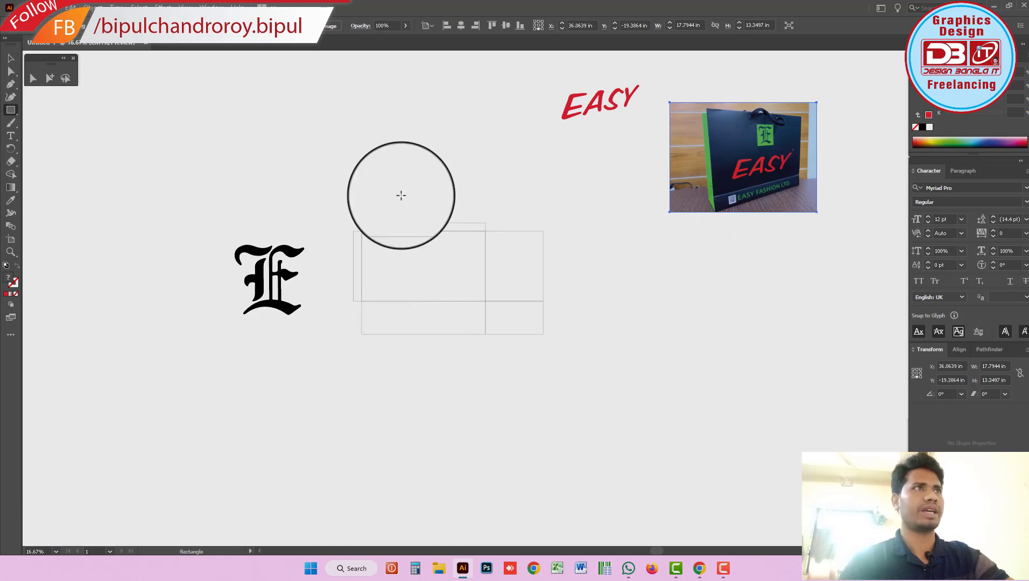
{"action": "left_click_drag", "start_coordinate": [361, 231], "coordinate": [485, 301]}
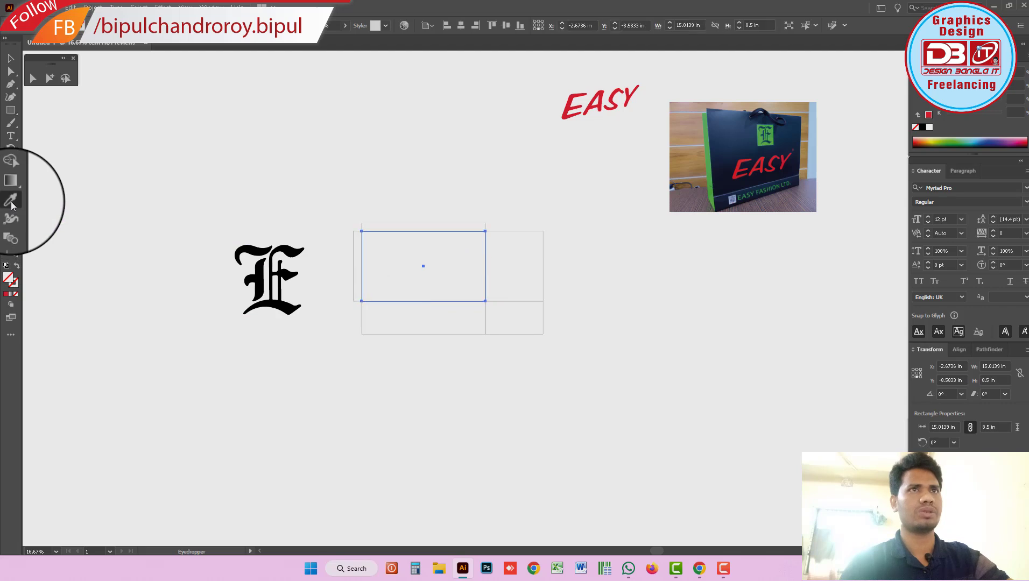
{"action": "left_click", "coordinate": [731, 146]}
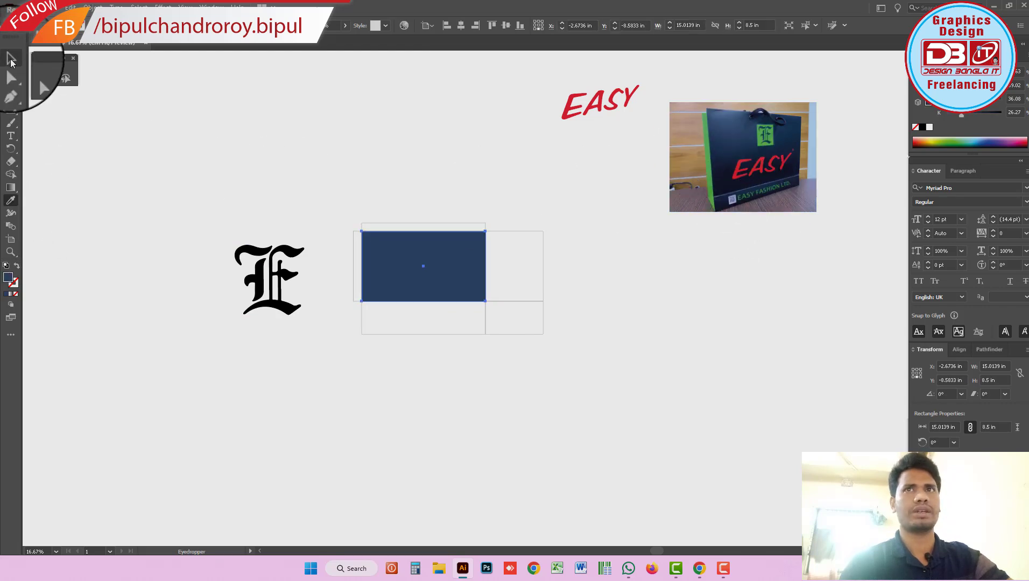
- Move the bag photo up and left above the dieline, then reselect the navy rectangle
{"action": "key", "text": "z"}
{"action": "left_click_drag", "start_coordinate": [418, 258], "coordinate": [474, 286]}
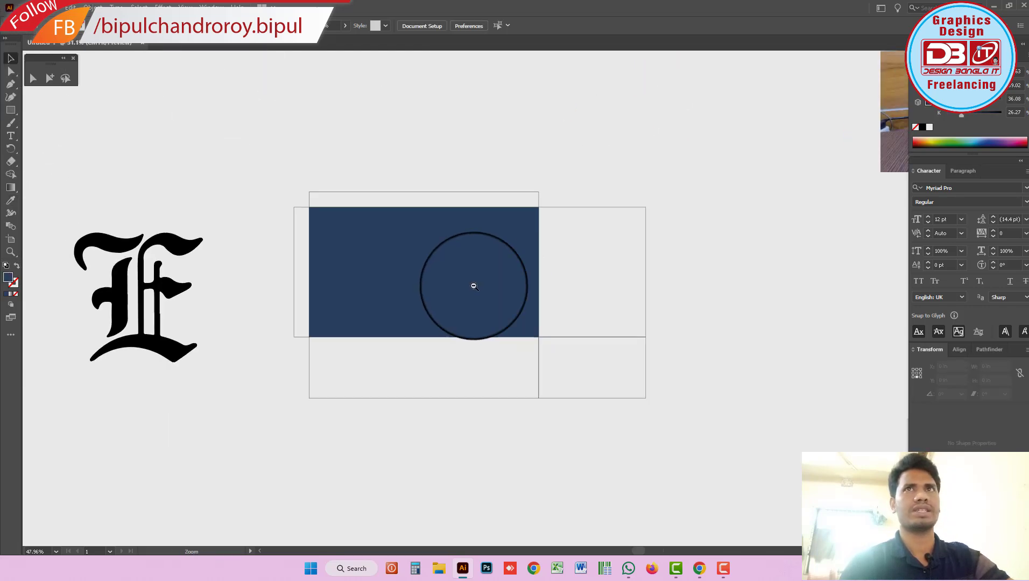
{"action": "left_click", "coordinate": [473, 286], "text": "alt"}
{"action": "key", "text": "v"}
{"action": "mouse_move", "coordinate": [686, 222]}
{"action": "left_mouse_down"}
{"action": "mouse_move", "coordinate": [323, 167]}
{"action": "mouse_move", "coordinate": [302, 152]}
{"action": "left_mouse_up"}
{"action": "left_click_drag", "start_coordinate": [458, 326], "coordinate": [530, 308]}
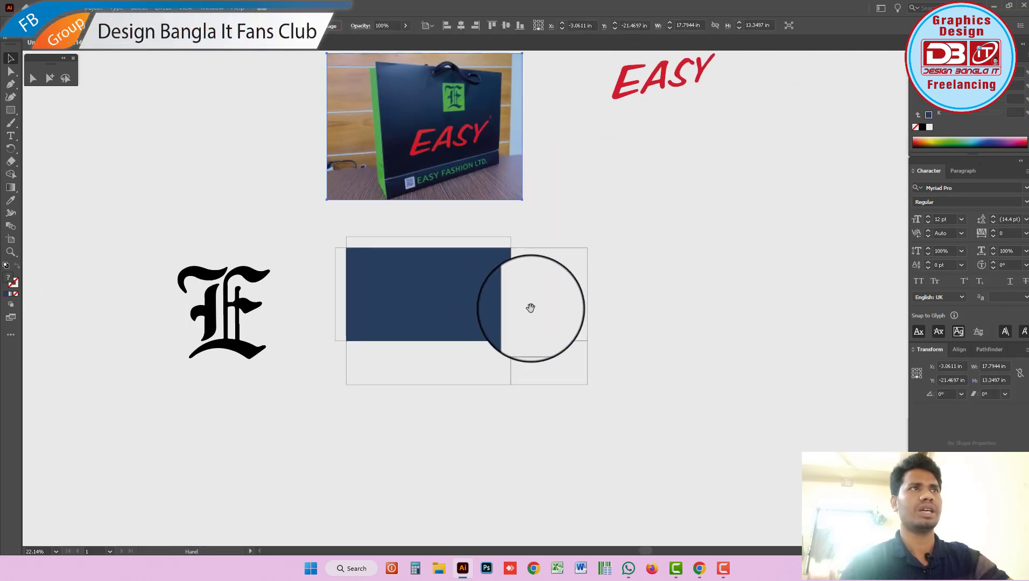
{"action": "left_click", "coordinate": [437, 288]}
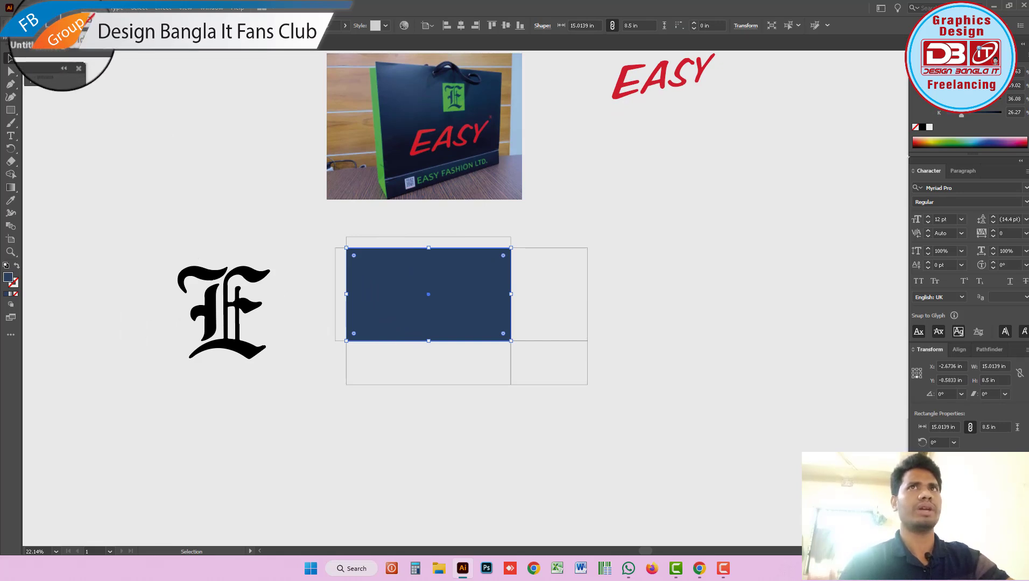
- Create a new spot-colour swatch named Extra Blue from the navy fill
{"action": "left_click", "coordinate": [63, 68]}
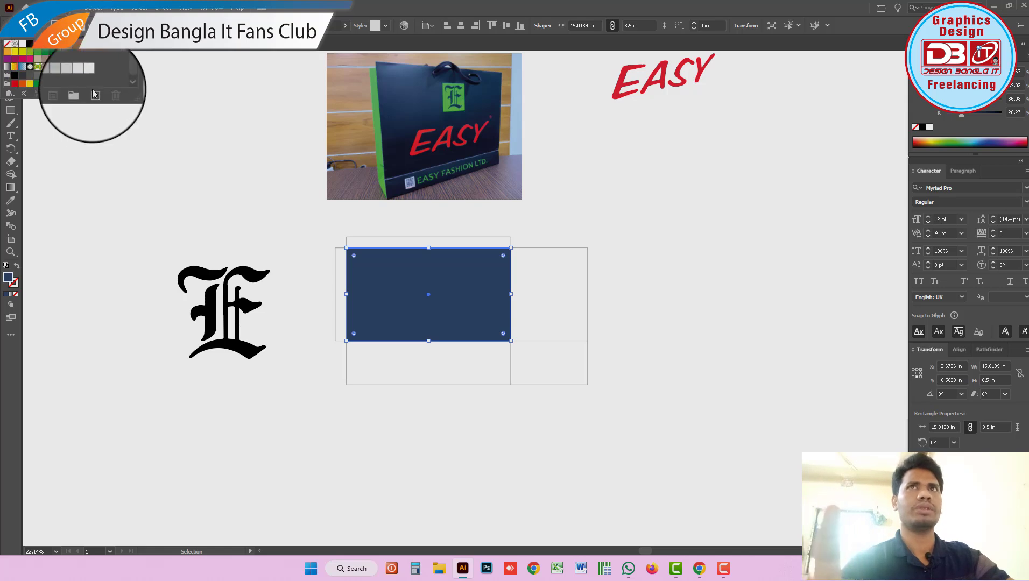
{"action": "left_click", "coordinate": [94, 93]}
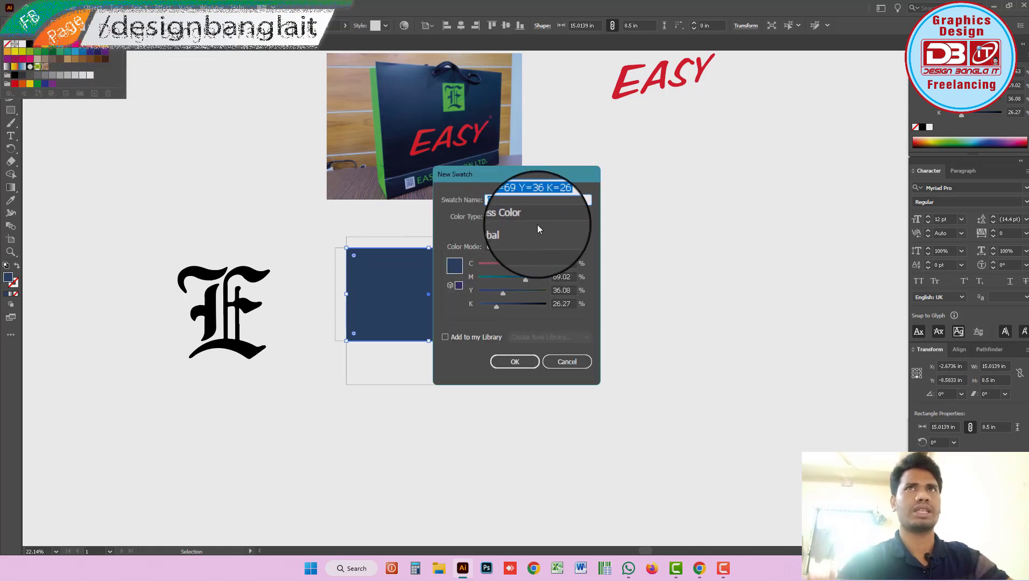
{"action": "type", "text": "E"}
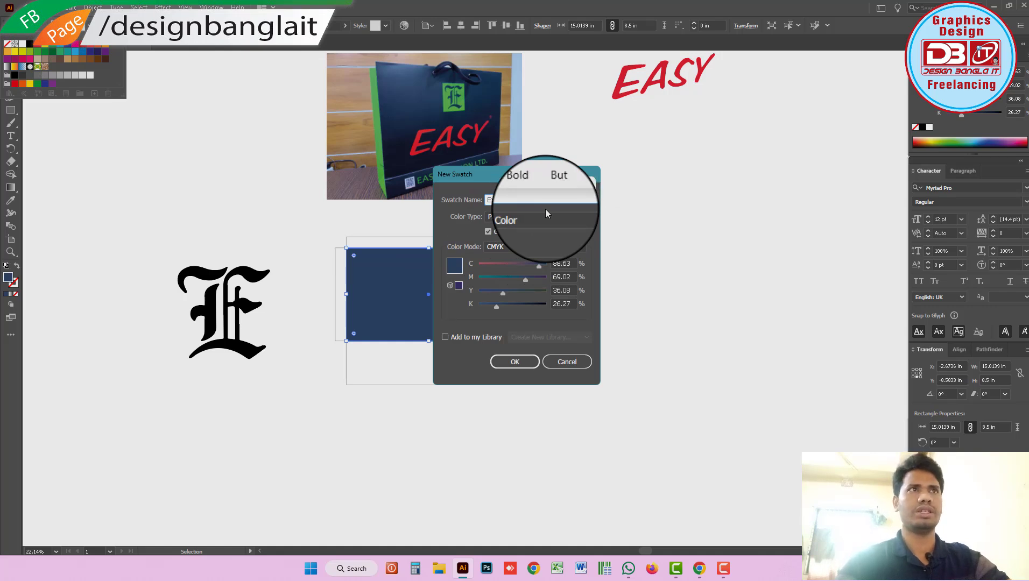
{"action": "type", "text": "lue"}
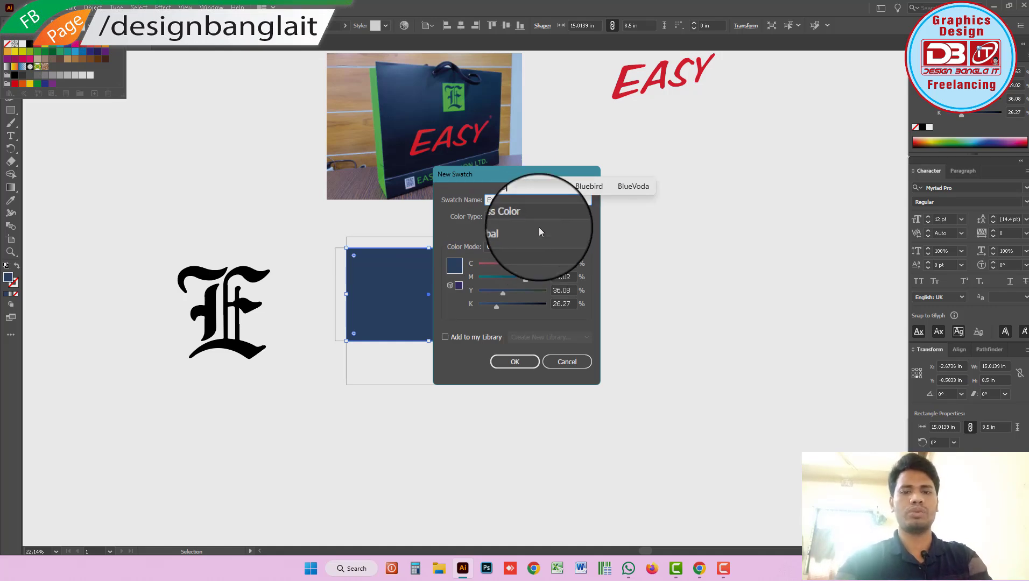
{"action": "left_click", "coordinate": [535, 216]}
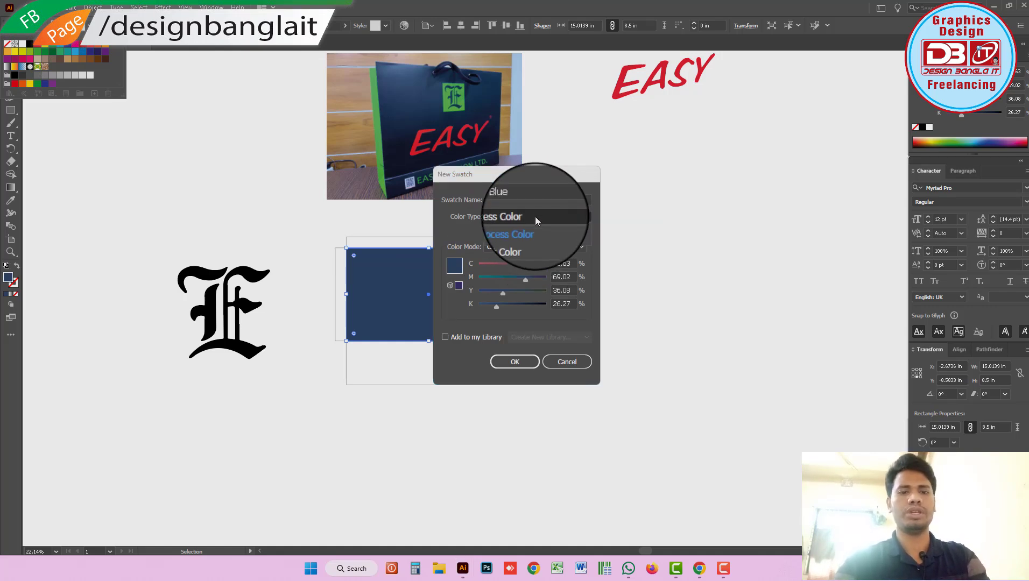
{"action": "left_click", "coordinate": [526, 364]}
{"action": "left_click", "coordinate": [556, 285]}
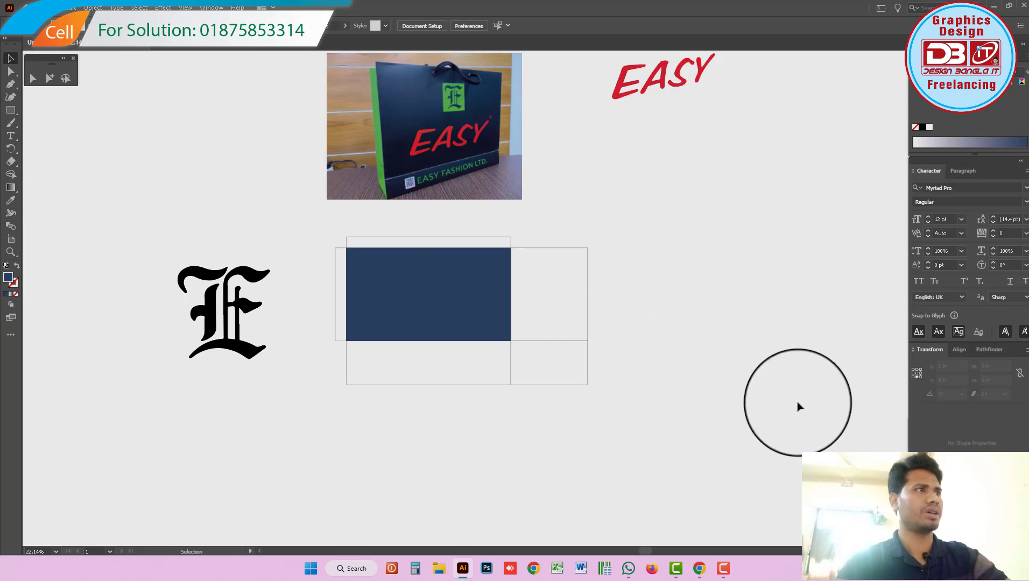
- Open Window > Separations Preview and turn on Overprint Preview
{"action": "left_click", "coordinate": [380, 287]}
{"action": "left_click", "coordinate": [708, 253]}
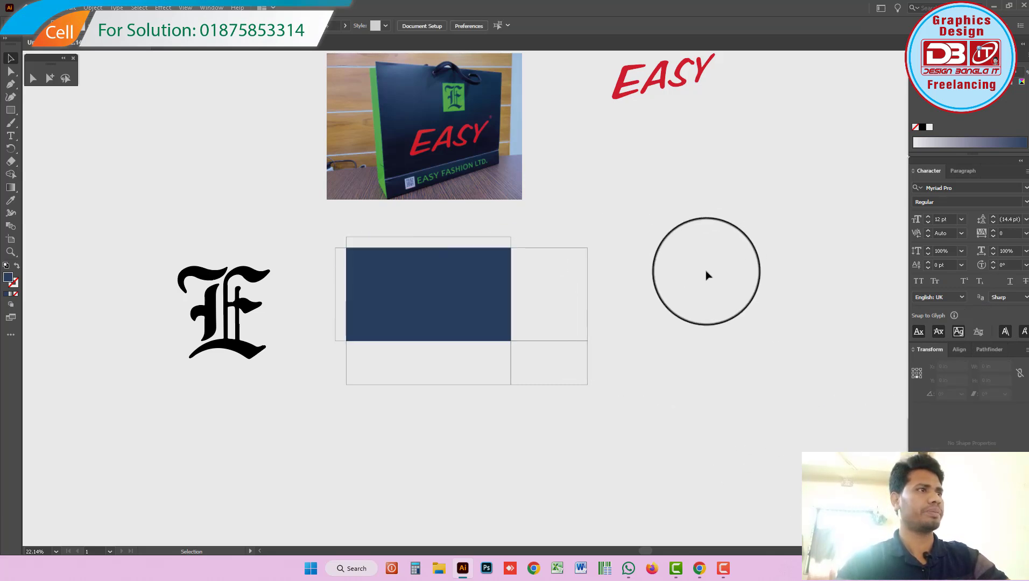
{"action": "left_click", "coordinate": [209, 7]}
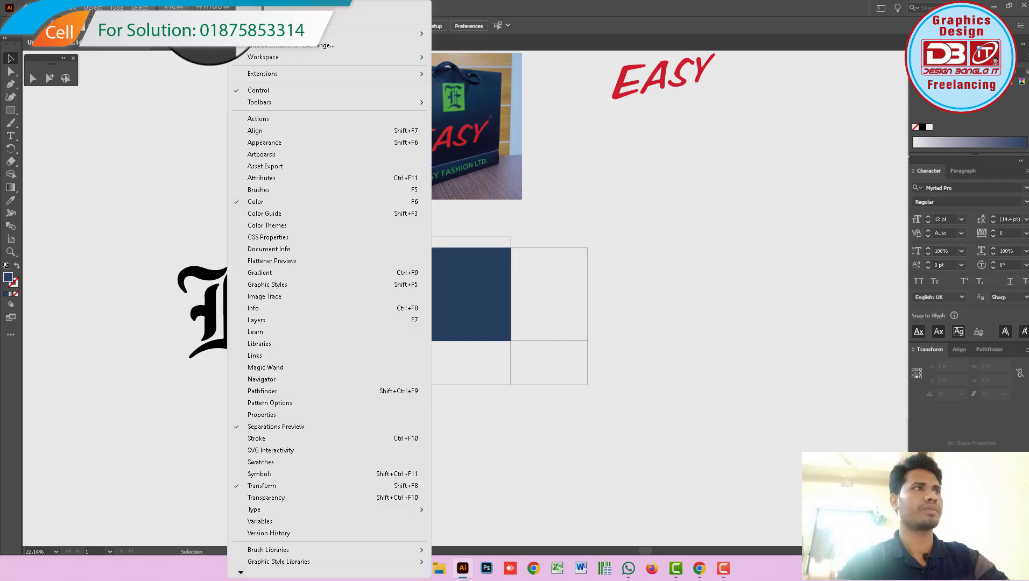
{"action": "left_click", "coordinate": [284, 428]}
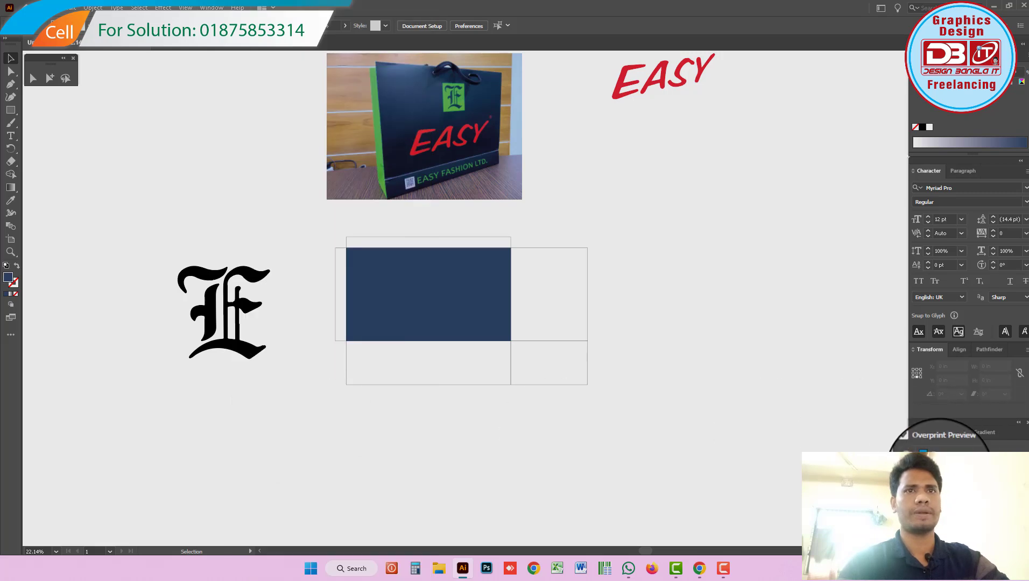
{"action": "left_click", "coordinate": [915, 447]}
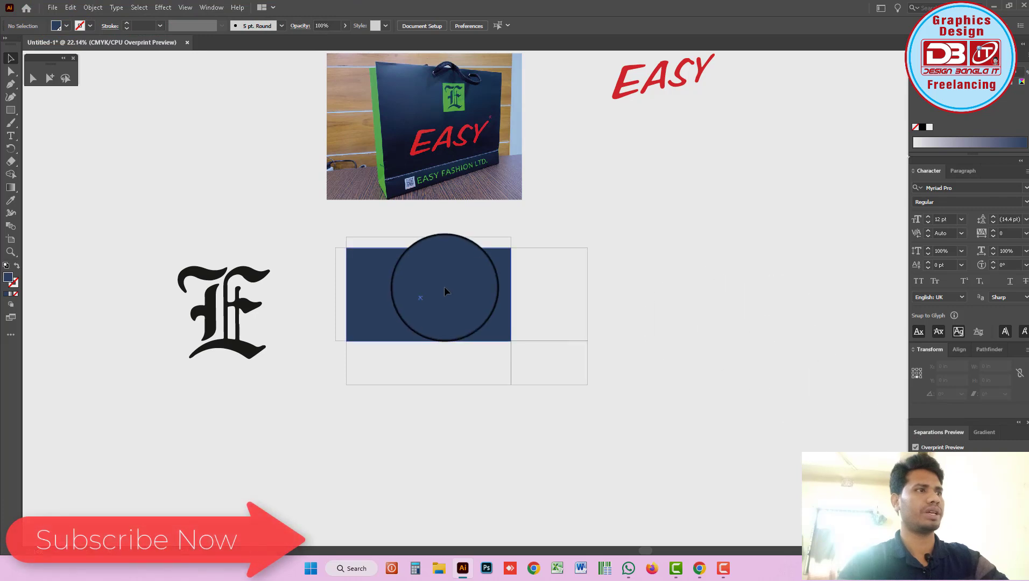
{"action": "left_click", "coordinate": [606, 218]}
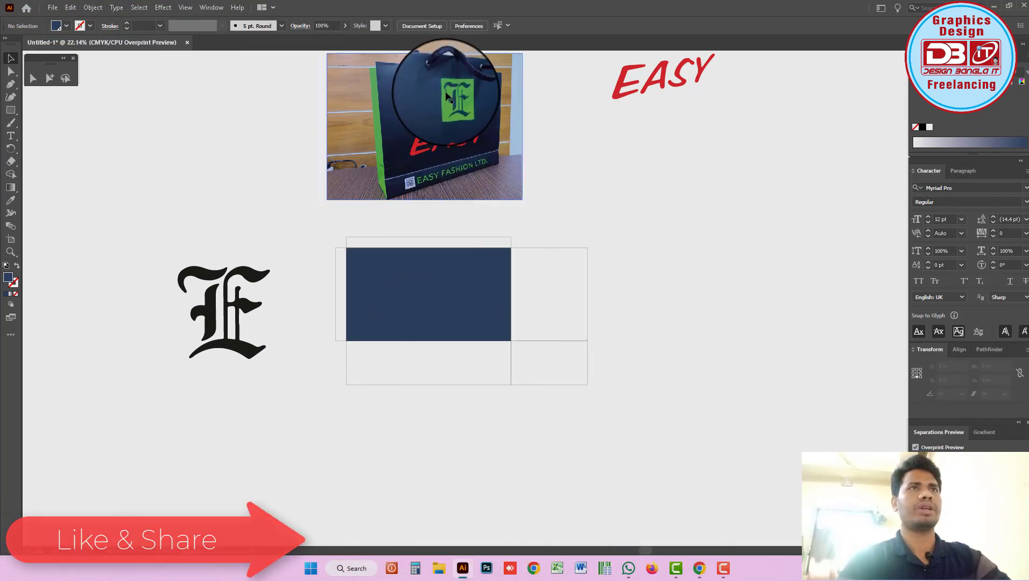
{"action": "left_click", "coordinate": [460, 114]}
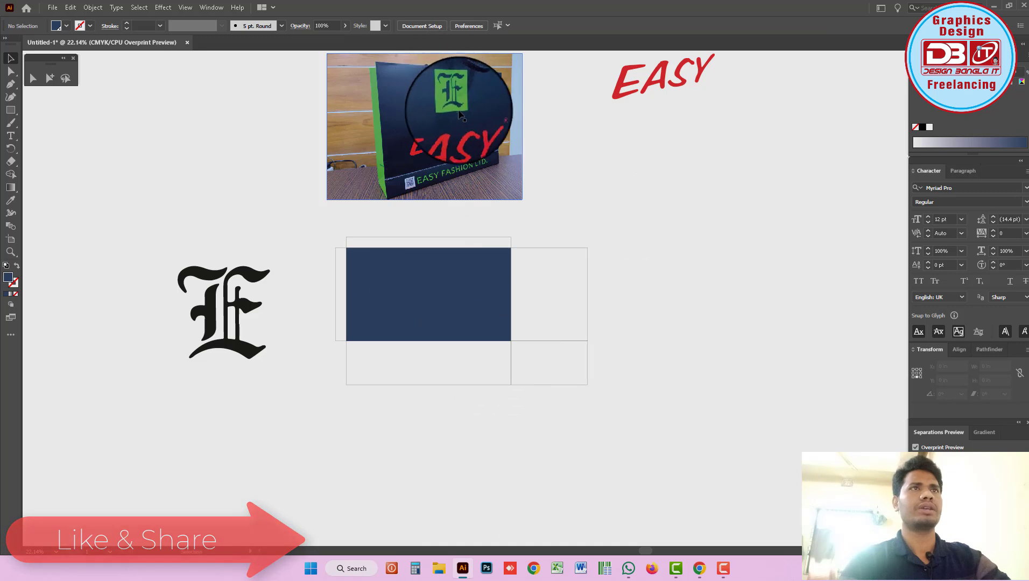
- Draw a small rectangle near the top of the navy panel and fill it with the logo's sampled green
{"action": "left_click", "coordinate": [11, 110]}
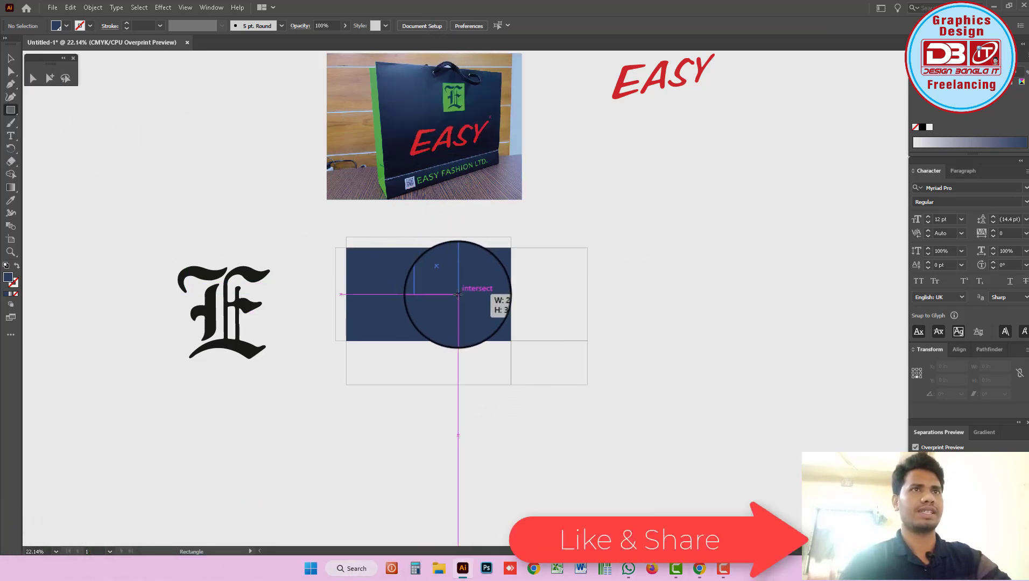
{"action": "left_click_drag", "start_coordinate": [437, 270], "coordinate": [458, 294]}
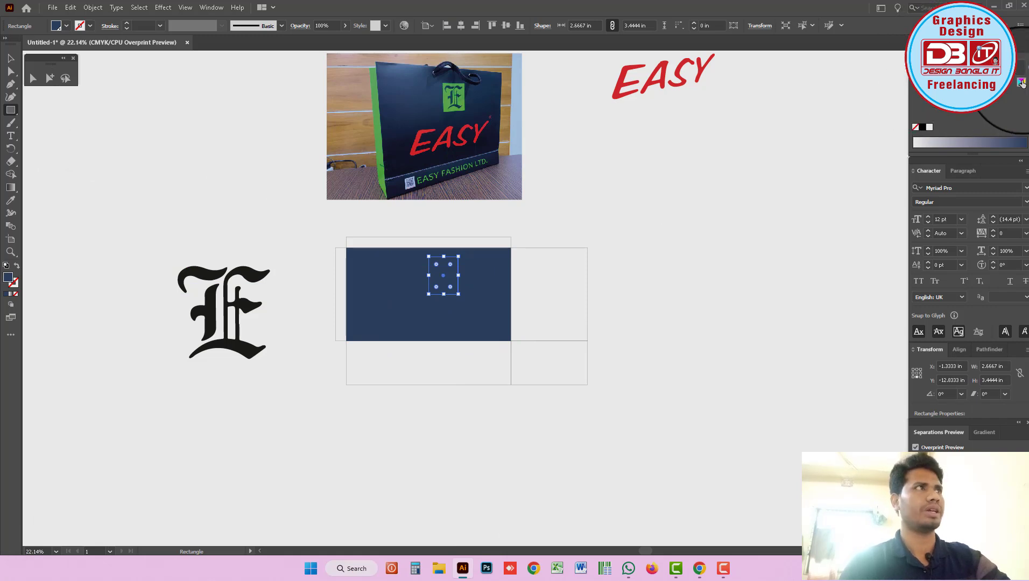
{"action": "left_click", "coordinate": [923, 128]}
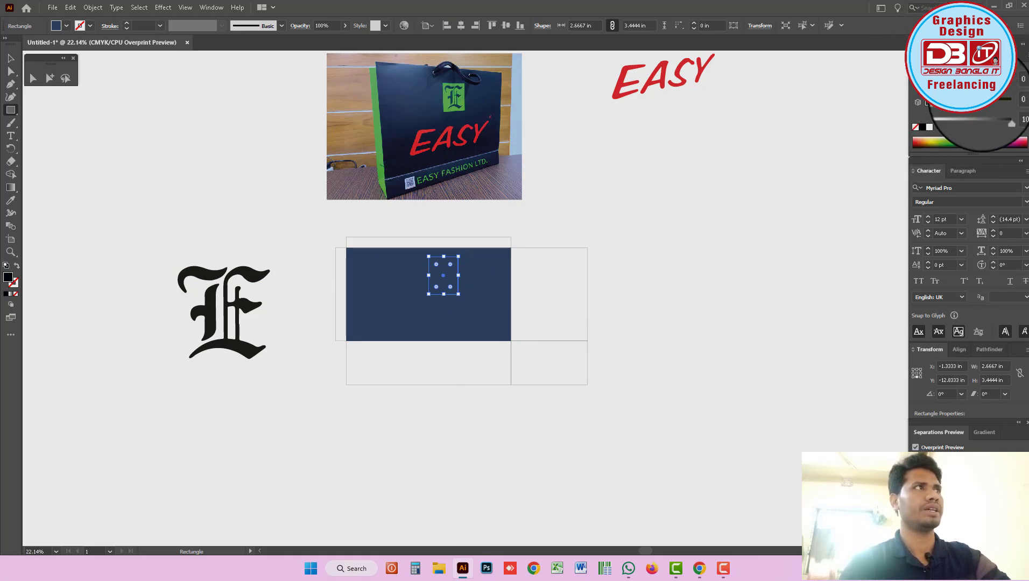
{"action": "left_click_drag", "start_coordinate": [997, 116], "coordinate": [820, 119]}
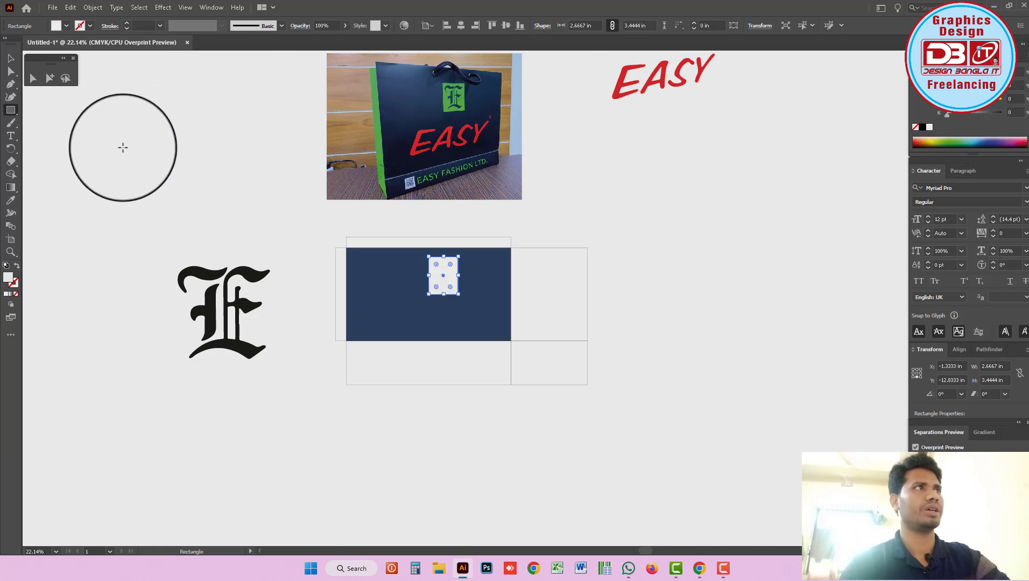
{"action": "left_click", "coordinate": [10, 202]}
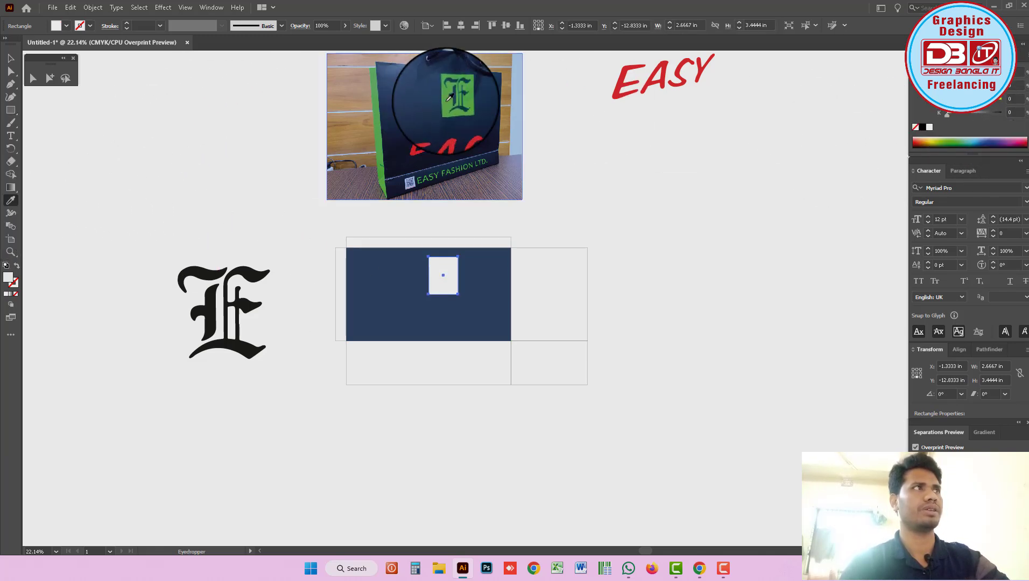
{"action": "left_click", "coordinate": [449, 98]}
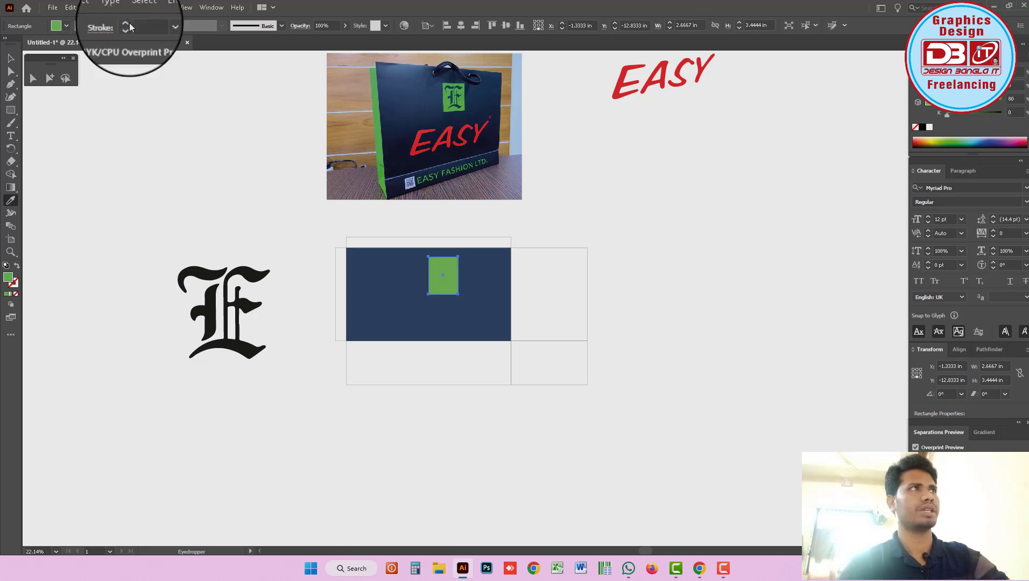
{"action": "left_click", "coordinate": [7, 63]}
{"action": "left_click", "coordinate": [143, 133]}
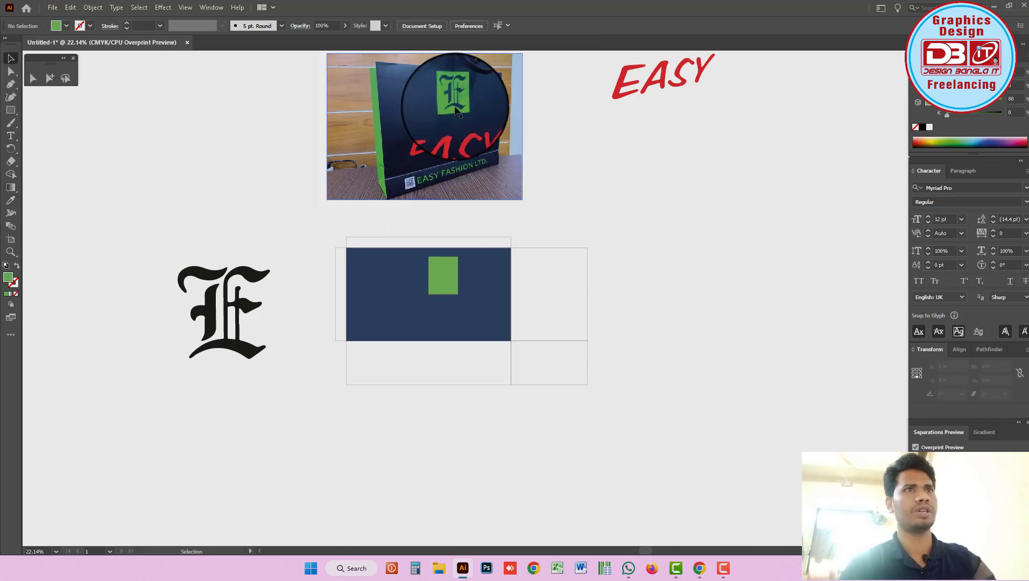
- Eyedrop the panel navy onto the E logo, shrink it, and move it onto the green square
{"action": "left_click", "coordinate": [260, 313]}
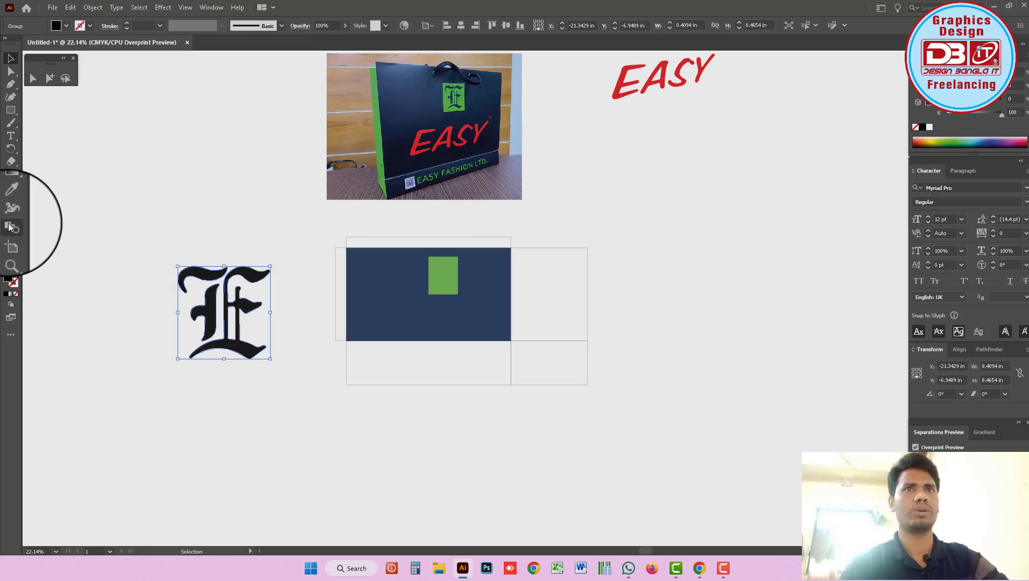
{"action": "left_click", "coordinate": [11, 200]}
{"action": "left_click", "coordinate": [315, 305]}
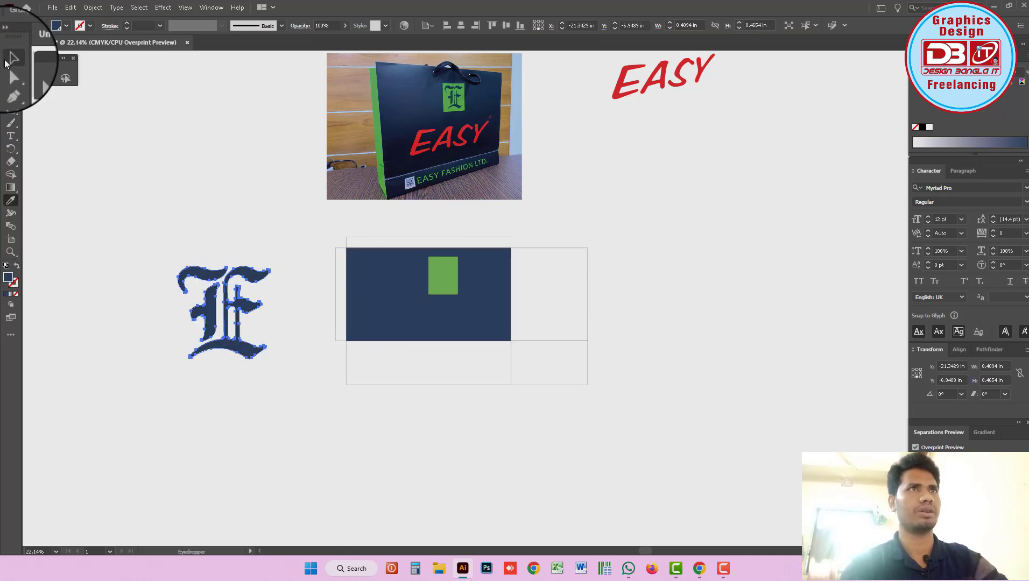
{"action": "left_click", "coordinate": [10, 57]}
{"action": "left_click_drag", "start_coordinate": [270, 312], "coordinate": [240, 312]}
{"action": "mouse_move", "coordinate": [224, 313]}
{"action": "left_mouse_down"}
{"action": "mouse_move", "coordinate": [448, 274]}
{"action": "mouse_move", "coordinate": [432, 271]}
{"action": "left_mouse_up"}
{"action": "scroll", "coordinate": [506, 298], "scroll_direction": "up", "scroll_amount": 10}
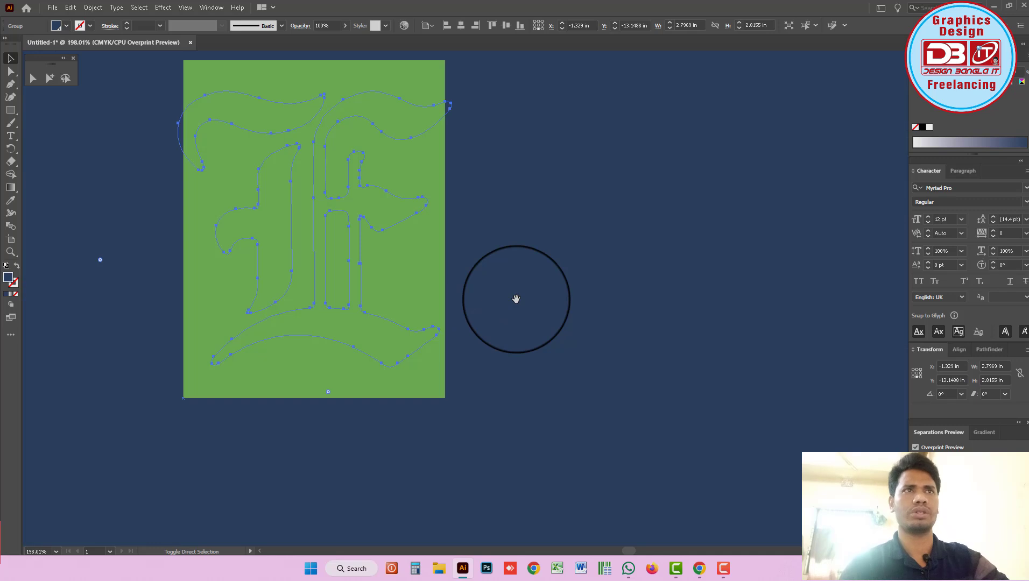
{"action": "key", "text": "ctrl+minus"}
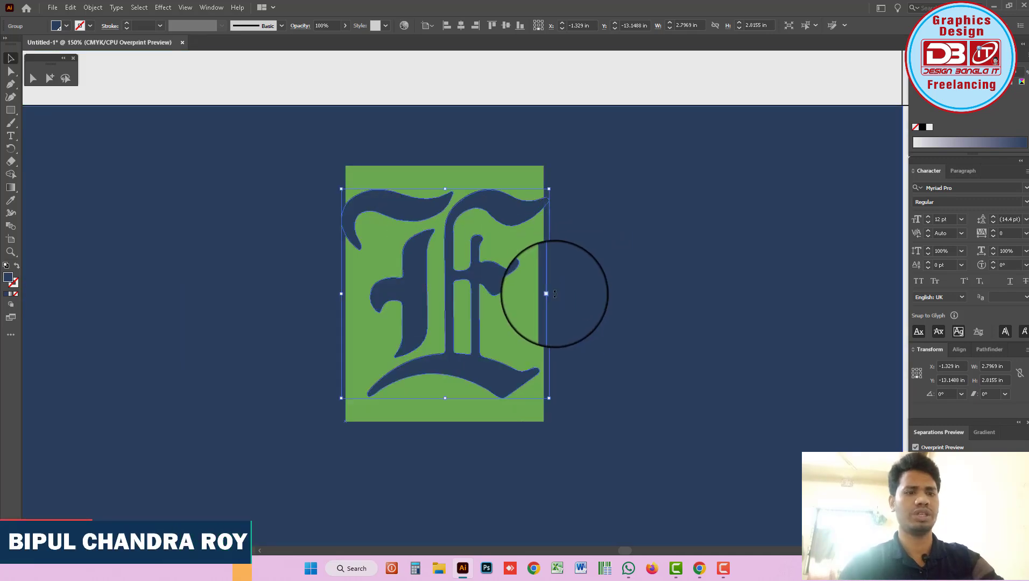
- Shrink the E logo to fit the green square and move the bag photo further up
{"action": "left_click_drag", "start_coordinate": [549, 294], "coordinate": [525, 291]}
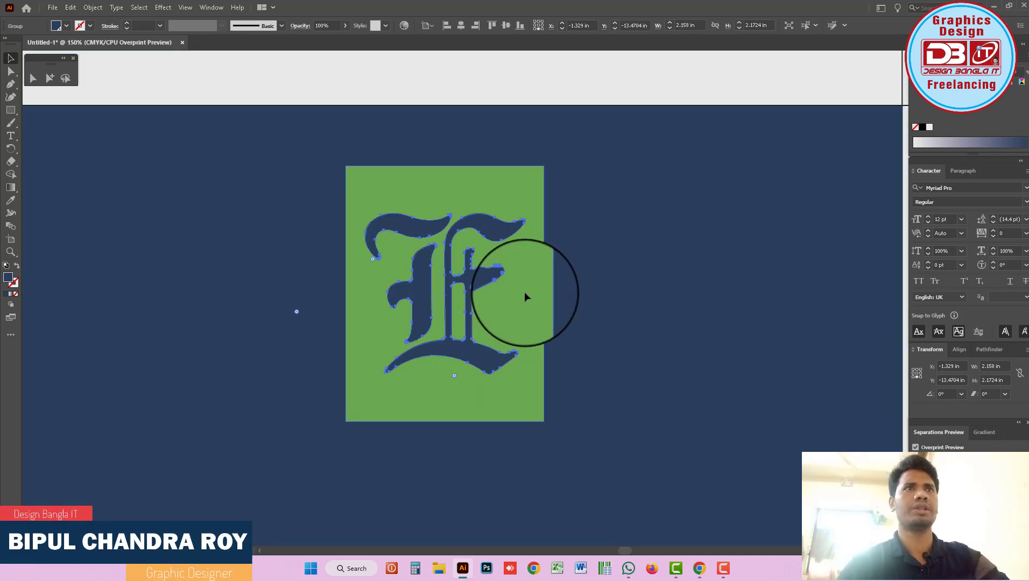
{"action": "scroll", "coordinate": [526, 296], "scroll_direction": "down", "scroll_amount": 3}
{"action": "scroll", "coordinate": [526, 293], "scroll_direction": "down", "scroll_amount": 2}
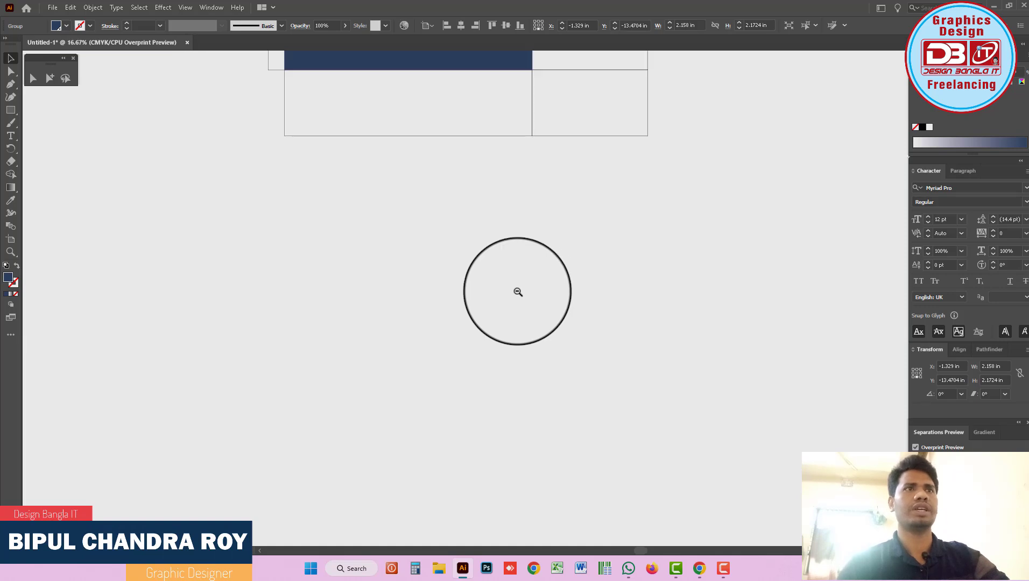
{"action": "scroll", "coordinate": [517, 292], "scroll_direction": "down", "scroll_amount": 2}
{"action": "scroll", "coordinate": [517, 292], "scroll_direction": "down", "scroll_amount": 1}
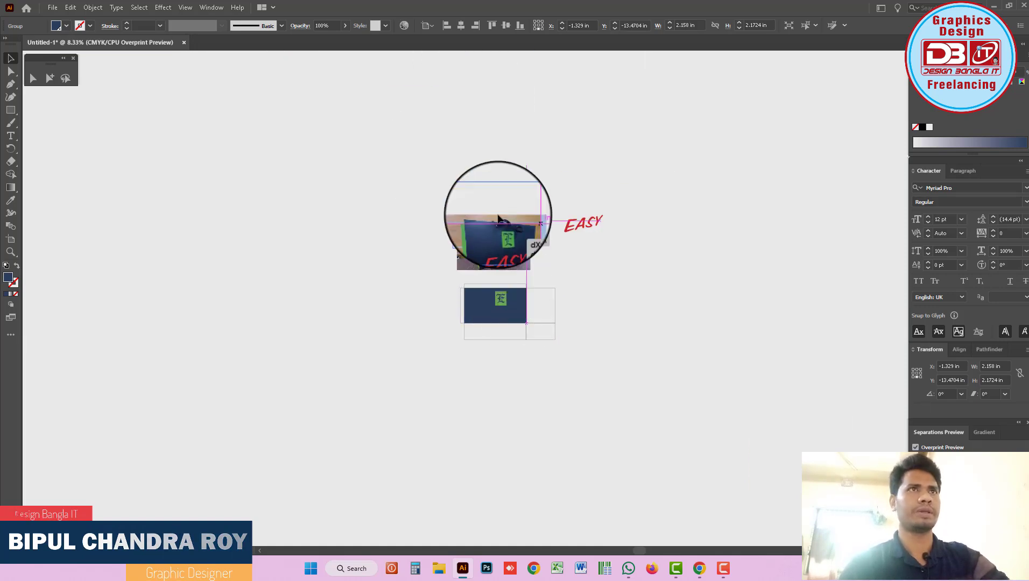
{"action": "left_click_drag", "start_coordinate": [498, 239], "coordinate": [493, 200]}
- Draw a second artboard around the bag layout
{"action": "left_click", "coordinate": [11, 239]}
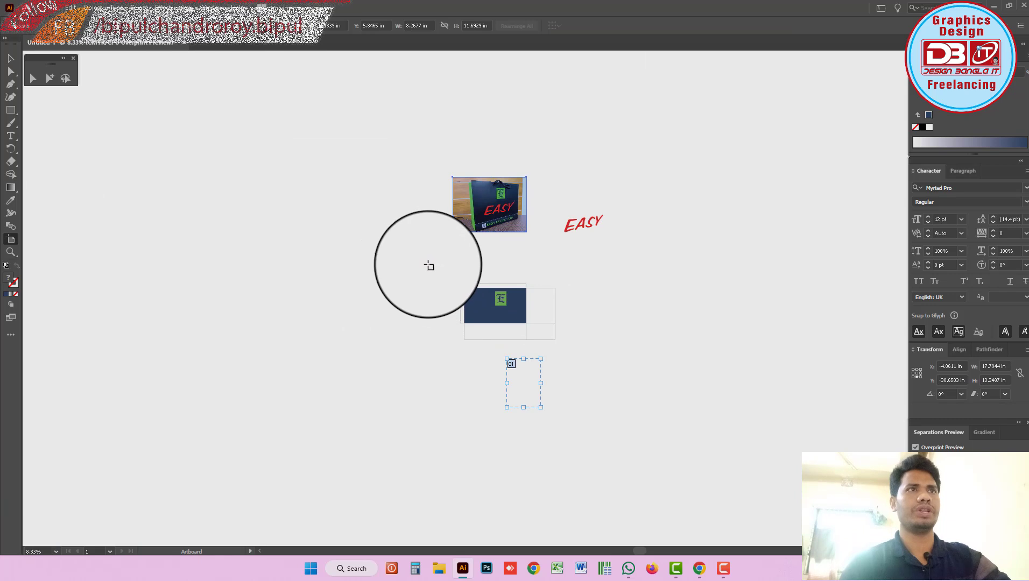
{"action": "left_click_drag", "start_coordinate": [428, 263], "coordinate": [571, 355]}
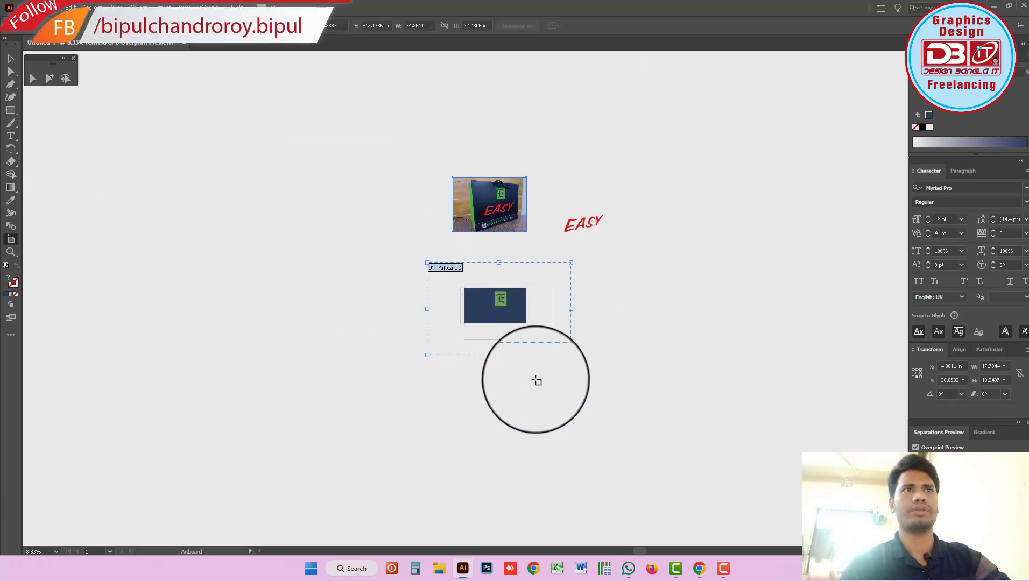
{"action": "left_click", "coordinate": [34, 78]}
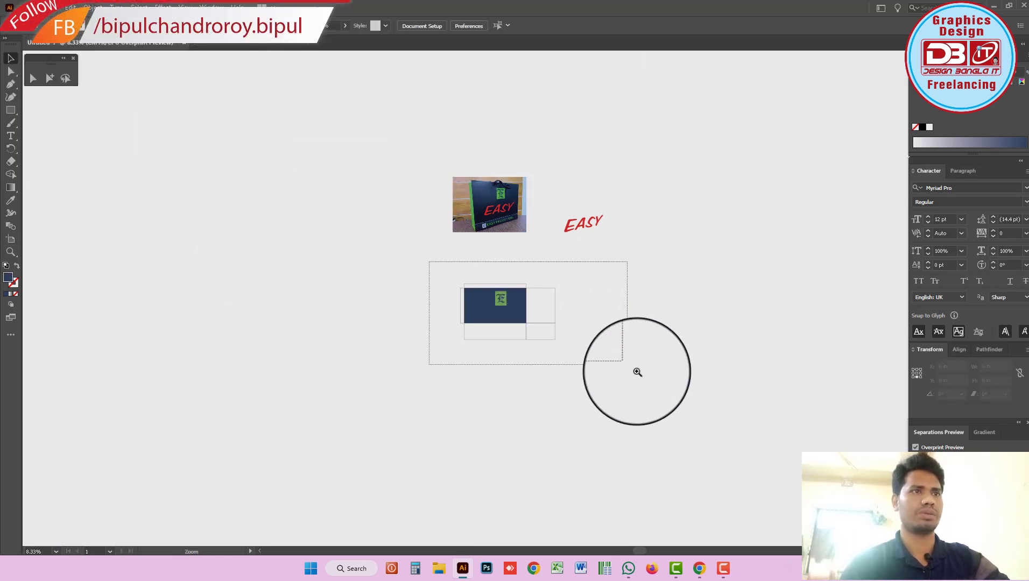
{"action": "left_click_drag", "start_coordinate": [428, 263], "coordinate": [636, 373]}
{"action": "scroll", "coordinate": [480, 276], "scroll_direction": "down", "scroll_amount": 2}
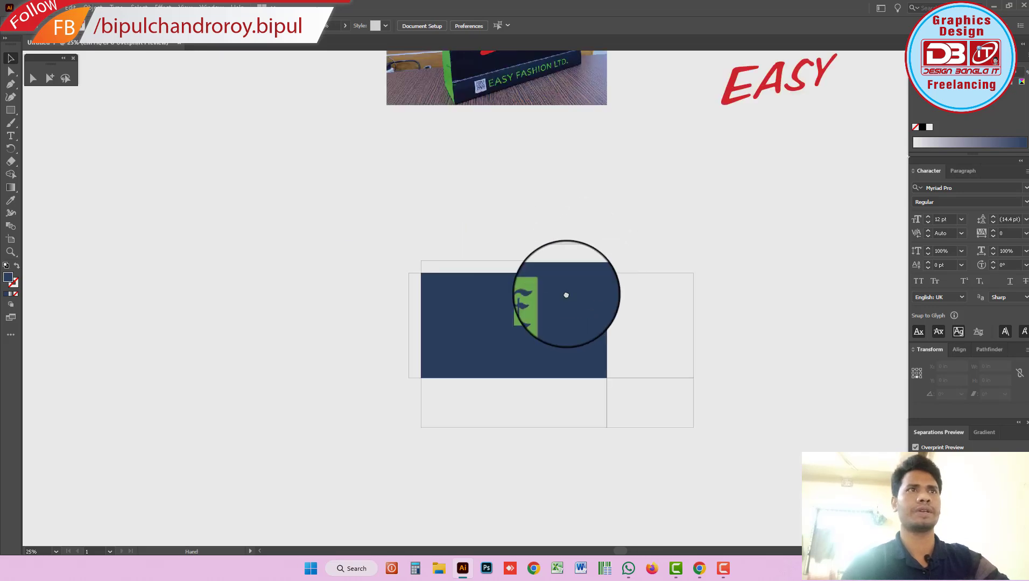
{"action": "left_click_drag", "start_coordinate": [558, 256], "coordinate": [552, 296]}
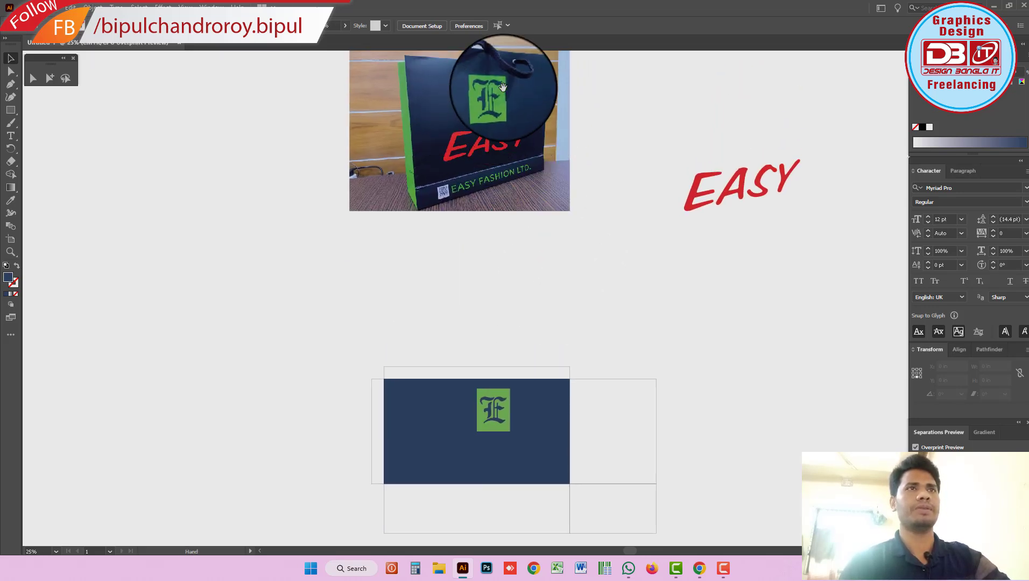
- Undo the logo resize, reposition the green E square, and move the red EASY wordmark into the navy panel
{"action": "left_click", "coordinate": [508, 418]}
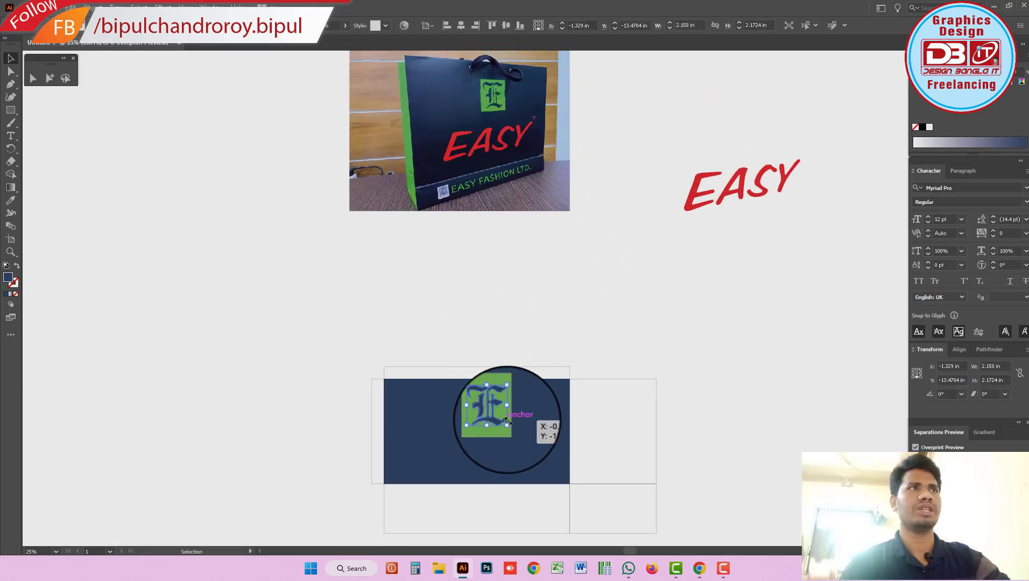
{"action": "key", "text": "ctrl+z"}
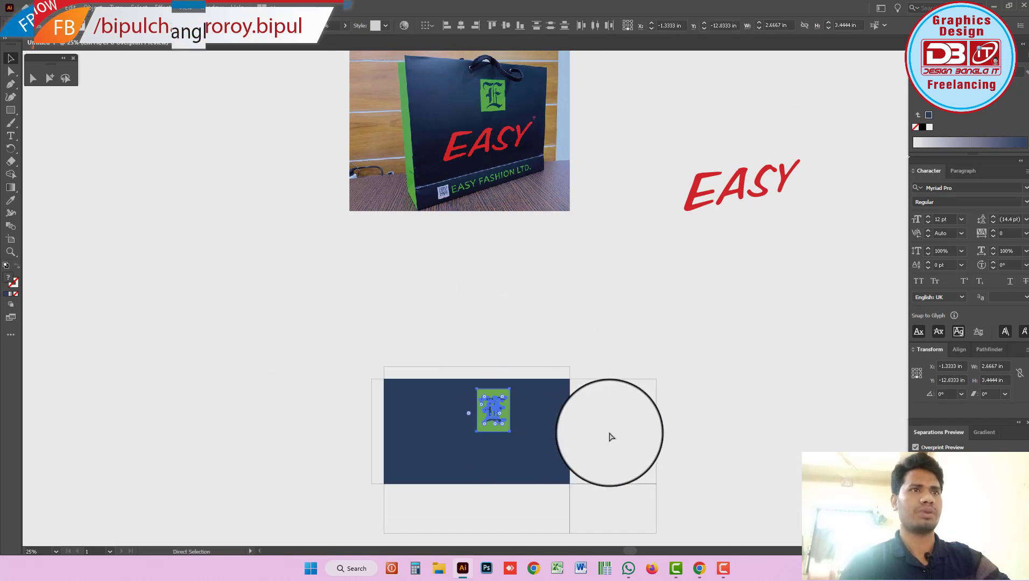
{"action": "mouse_move", "coordinate": [464, 443]}
{"action": "left_mouse_down"}
{"action": "mouse_move", "coordinate": [478, 422]}
{"action": "mouse_move", "coordinate": [495, 425]}
{"action": "left_mouse_up"}
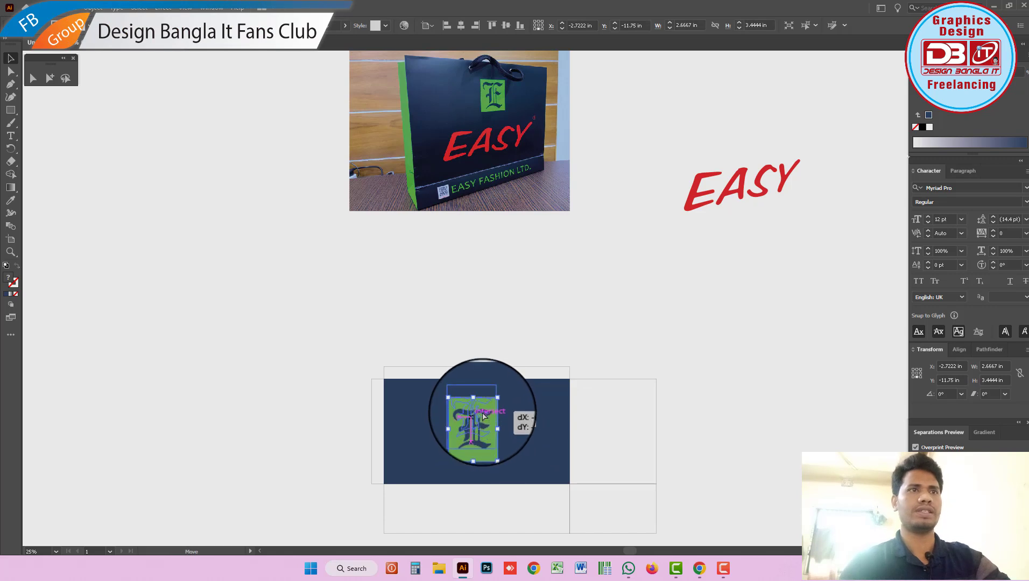
{"action": "mouse_move", "coordinate": [747, 187]}
{"action": "left_mouse_down"}
{"action": "mouse_move", "coordinate": [655, 336]}
{"action": "mouse_move", "coordinate": [484, 466]}
{"action": "left_mouse_up"}
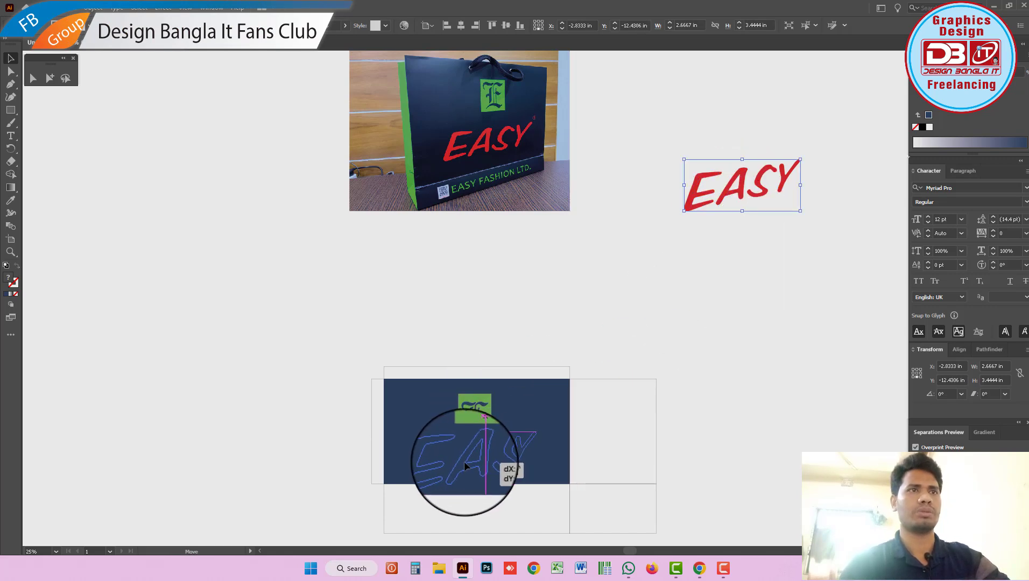
{"action": "left_click_drag", "start_coordinate": [516, 423], "coordinate": [501, 312]}
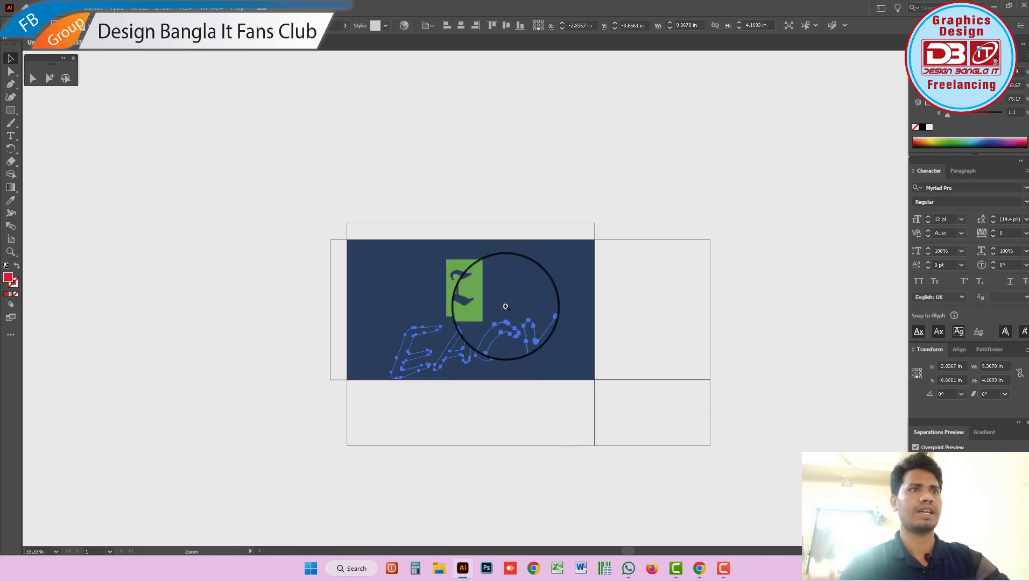
{"action": "left_click", "coordinate": [477, 264]}
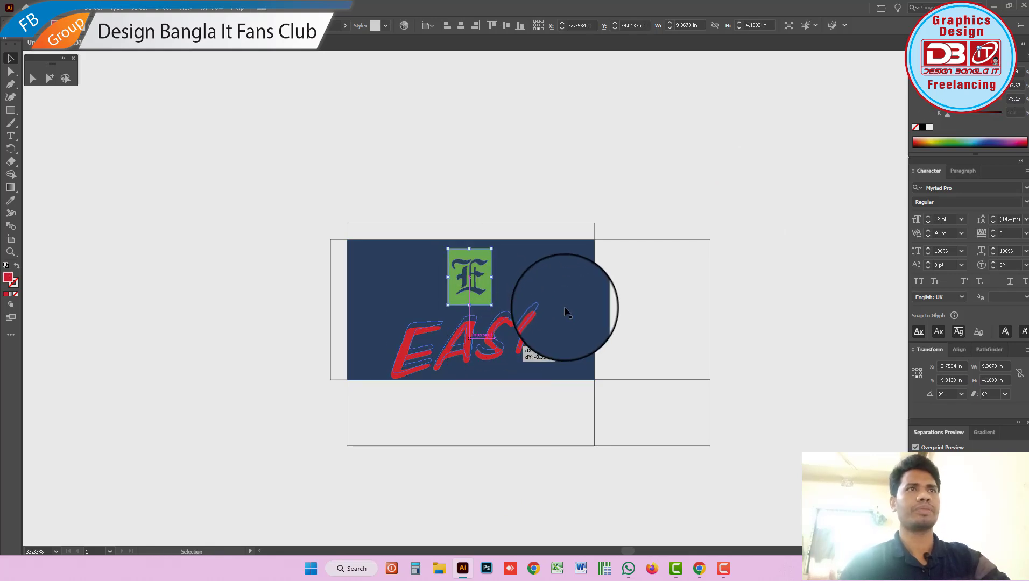
{"action": "left_click", "coordinate": [530, 328]}
{"action": "left_click_drag", "start_coordinate": [539, 341], "coordinate": [544, 298]}
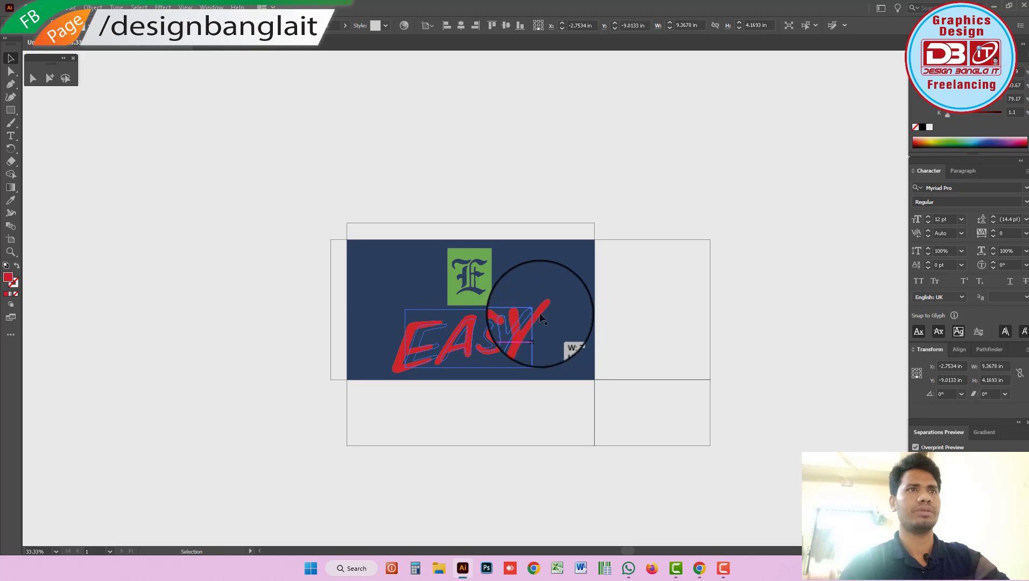
{"action": "left_click", "coordinate": [547, 283]}
- Shrink the green E square and EASY wordmark proportionally, placing EASY just below the logo
{"action": "key", "text": "ctrl+minus"}
{"action": "left_click_drag", "start_coordinate": [575, 254], "coordinate": [572, 367]}
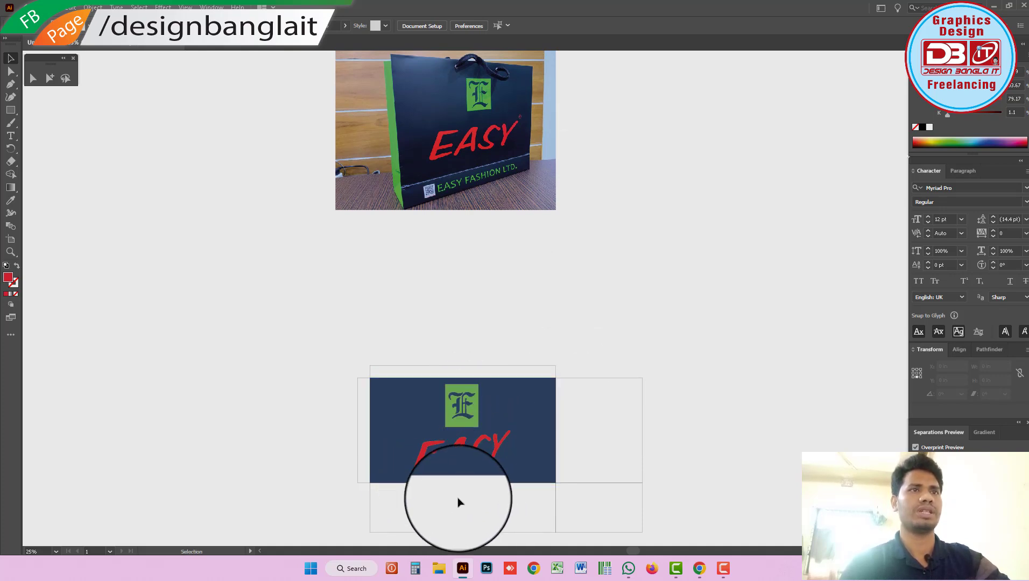
{"action": "left_click_drag", "start_coordinate": [537, 481], "coordinate": [539, 434]}
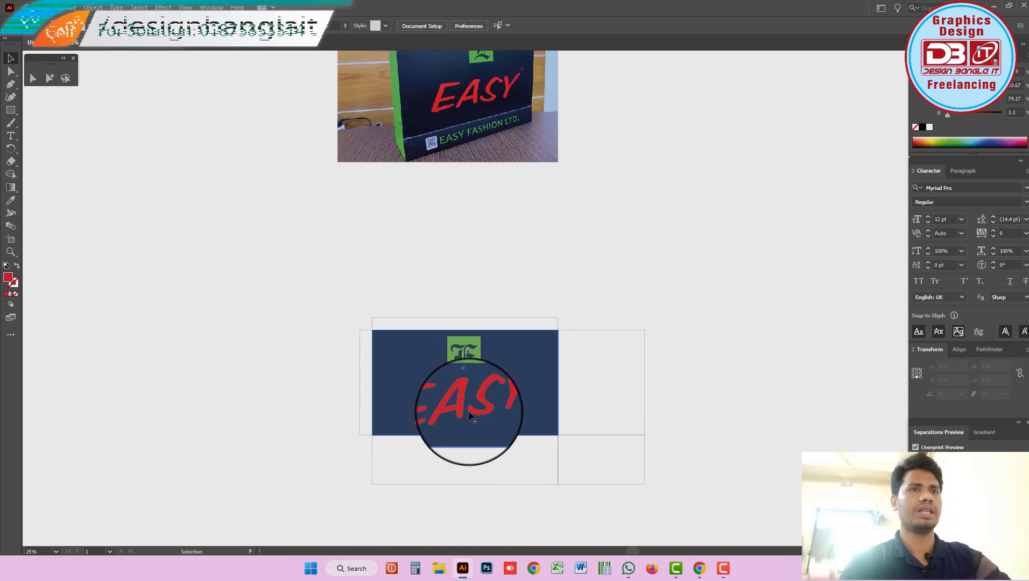
{"action": "left_click", "coordinate": [500, 344], "text": "ctrl"}
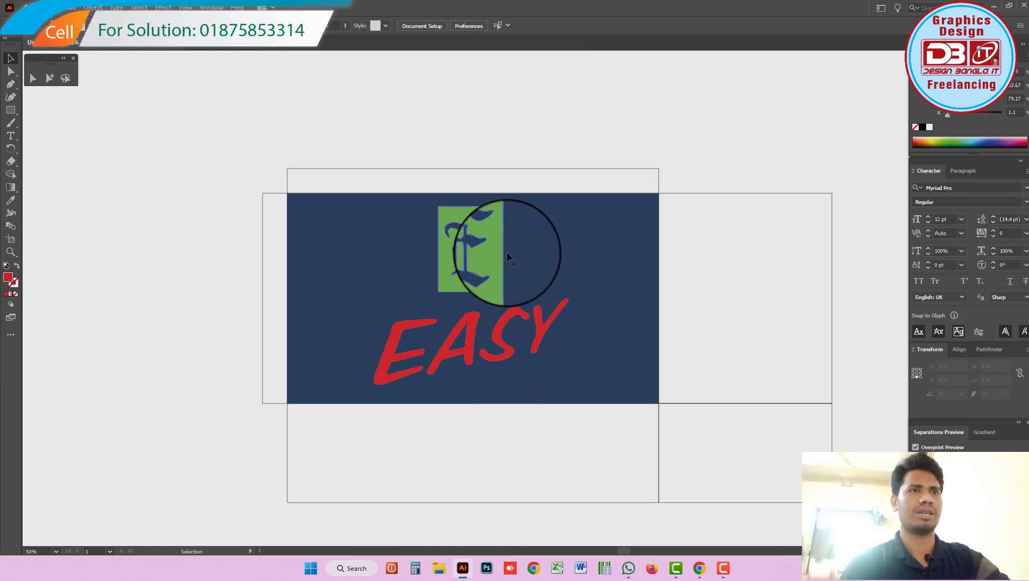
{"action": "left_click", "coordinate": [504, 249]}
{"action": "left_click_drag", "start_coordinate": [502, 250], "coordinate": [470, 228]}
{"action": "left_click_drag", "start_coordinate": [492, 344], "coordinate": [492, 299]}
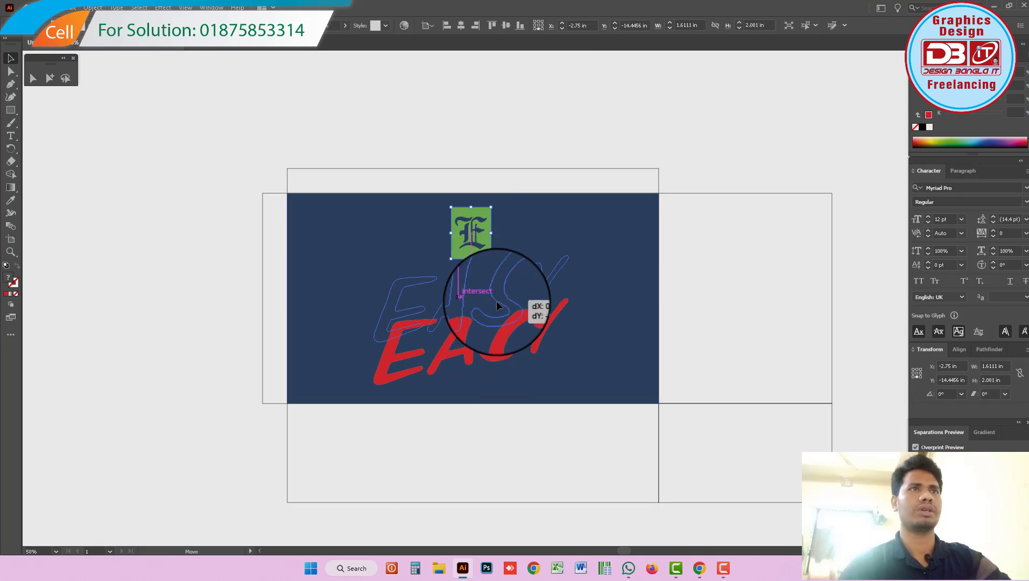
{"action": "mouse_move", "coordinate": [569, 302]}
{"action": "left_mouse_down"}
{"action": "mouse_move", "coordinate": [494, 307]}
{"action": "mouse_move", "coordinate": [498, 299]}
{"action": "left_mouse_up"}
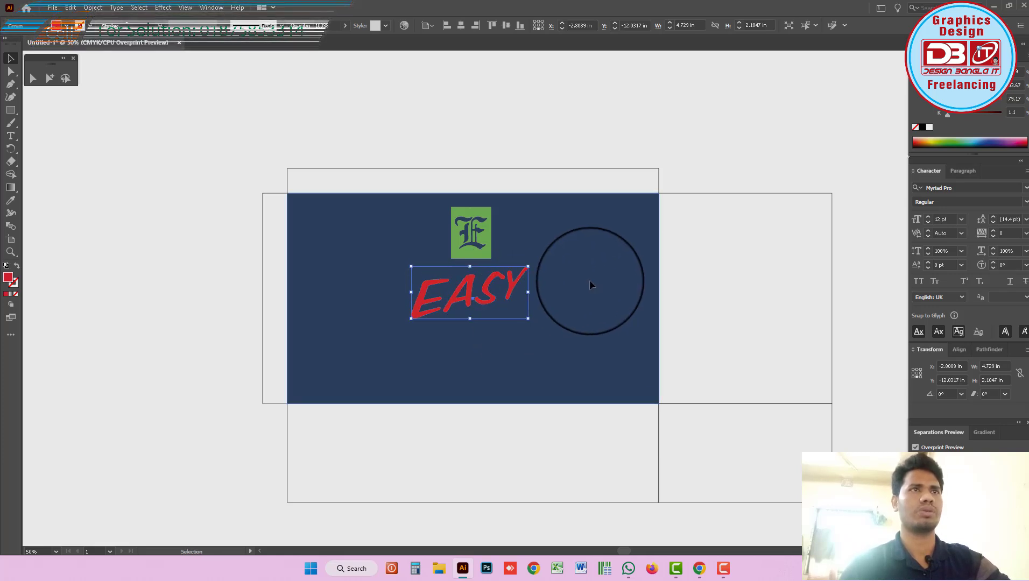
{"action": "left_click", "coordinate": [588, 350]}
- Set the fill colour to red and zoom in on the navy front panel
{"action": "left_click", "coordinate": [551, 448]}
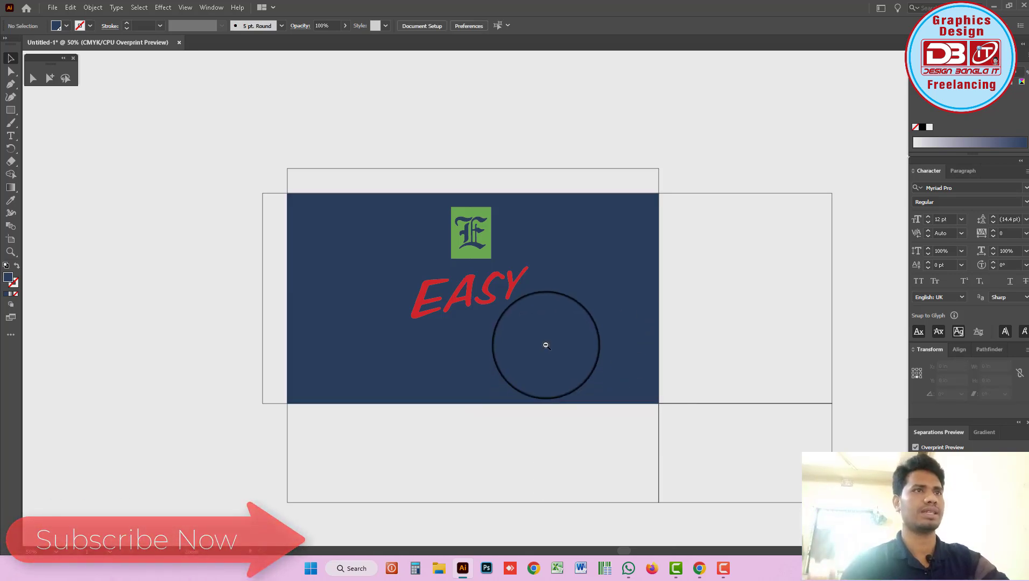
{"action": "key", "text": "ctrl+minus"}
{"action": "scroll", "coordinate": [541, 339], "scroll_direction": "up", "scroll_amount": 2}
{"action": "key", "text": "ctrl+minus"}
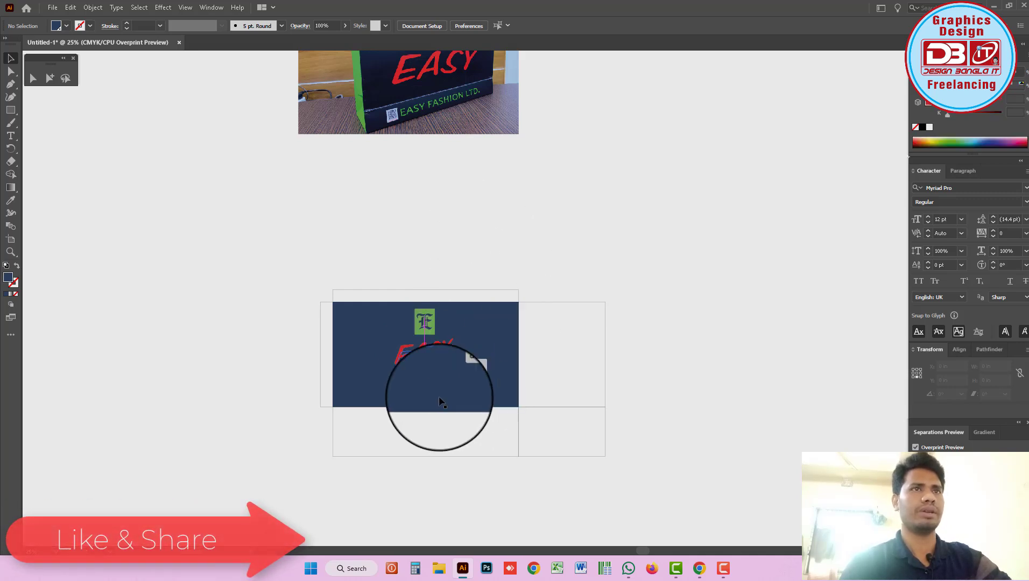
{"action": "left_click", "coordinate": [389, 397]}
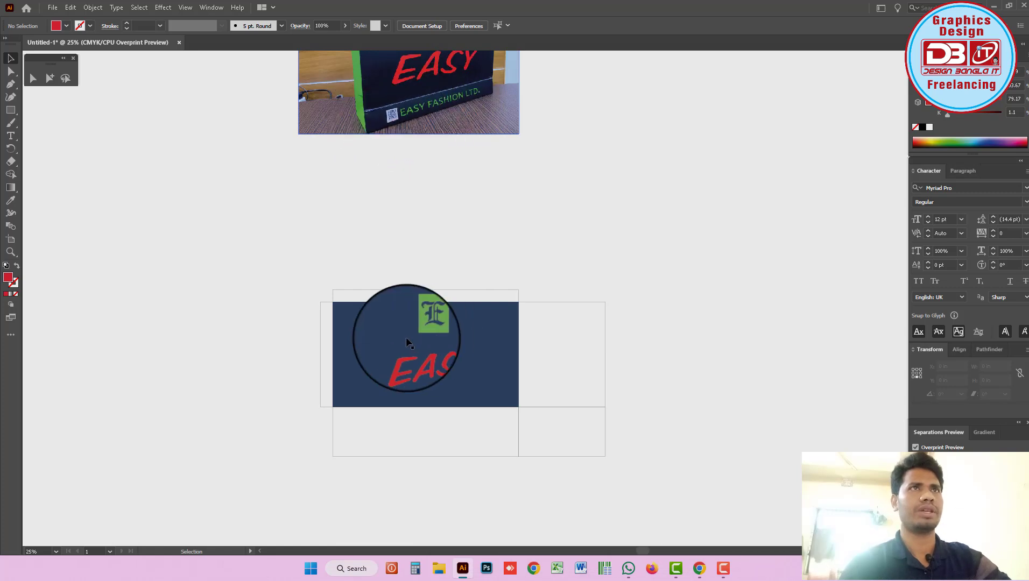
{"action": "left_click", "coordinate": [10, 251]}
{"action": "left_click", "coordinate": [474, 320]}
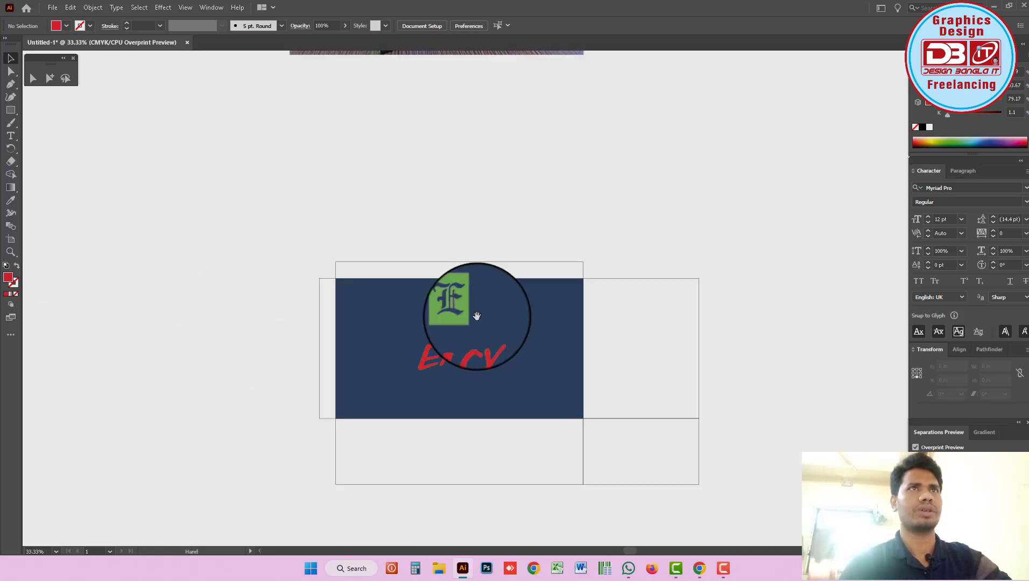
- Draw a small square at the panel's lower left, fill it white and resize it to 1.4722 in
{"action": "key", "text": "v"}
{"action": "left_click", "coordinate": [11, 112]}
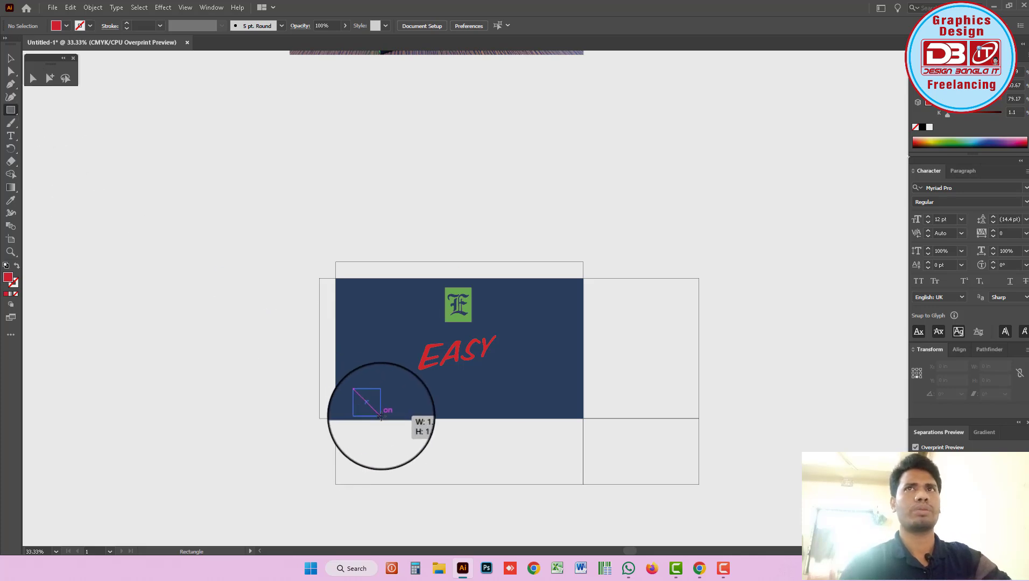
{"action": "left_click_drag", "start_coordinate": [352, 392], "coordinate": [383, 410]}
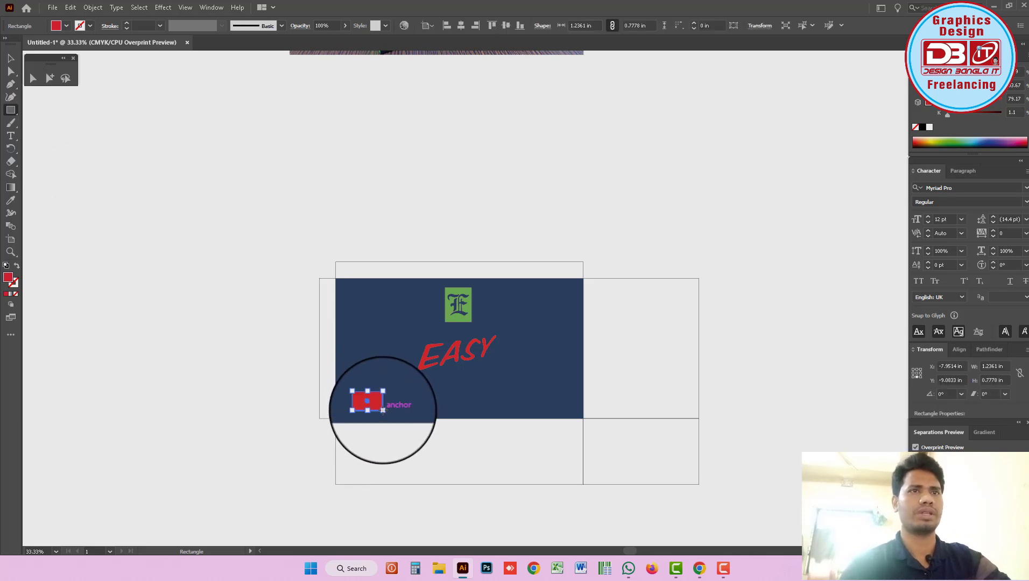
{"action": "key", "text": "ctrl+z"}
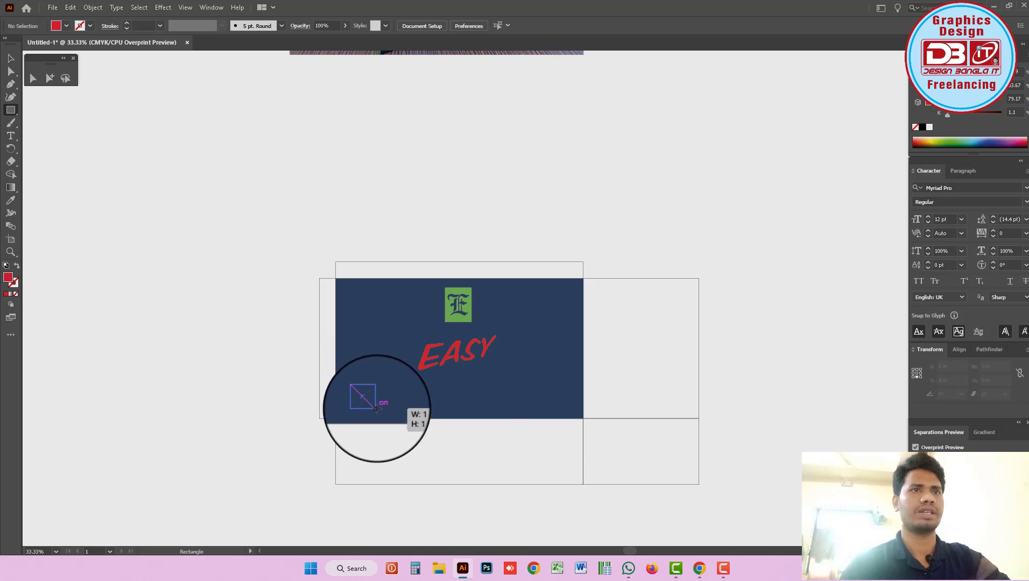
{"action": "left_click_drag", "start_coordinate": [377, 409], "coordinate": [377, 409]}
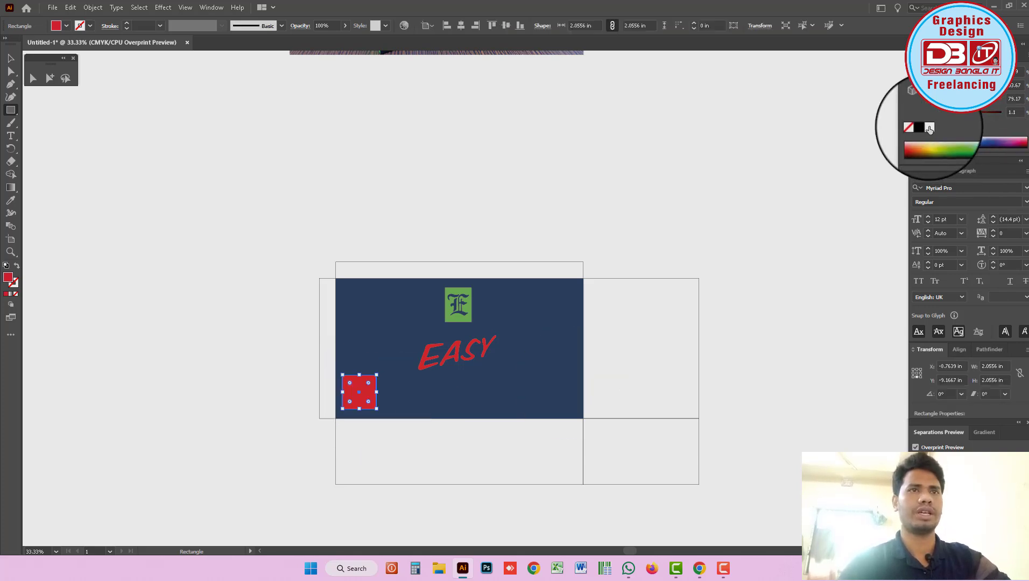
{"action": "left_click", "coordinate": [929, 130]}
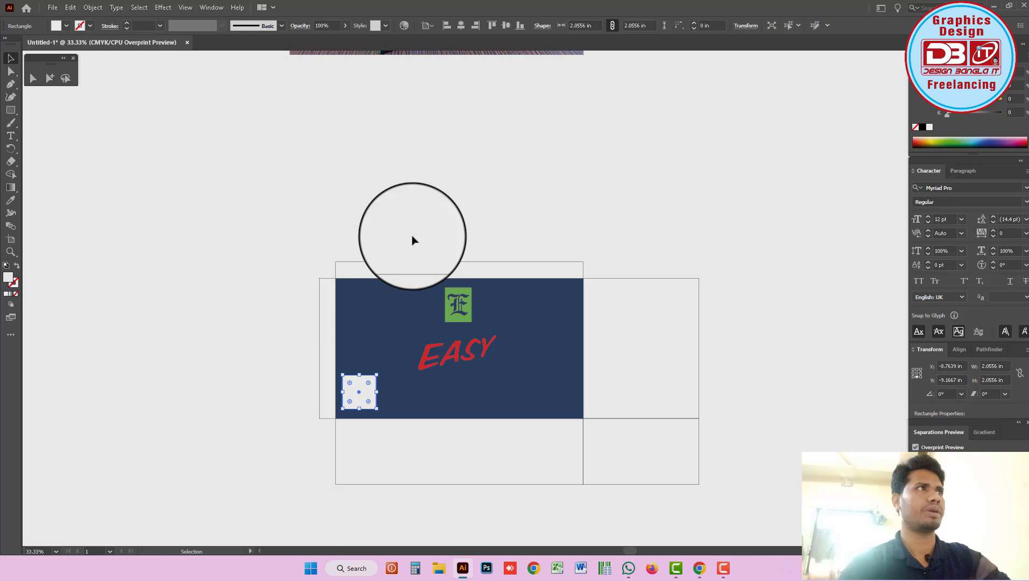
{"action": "mouse_move", "coordinate": [377, 409]}
{"action": "left_mouse_down"}
{"action": "mouse_move", "coordinate": [392, 423]}
{"action": "mouse_move", "coordinate": [387, 409]}
{"action": "left_mouse_up"}
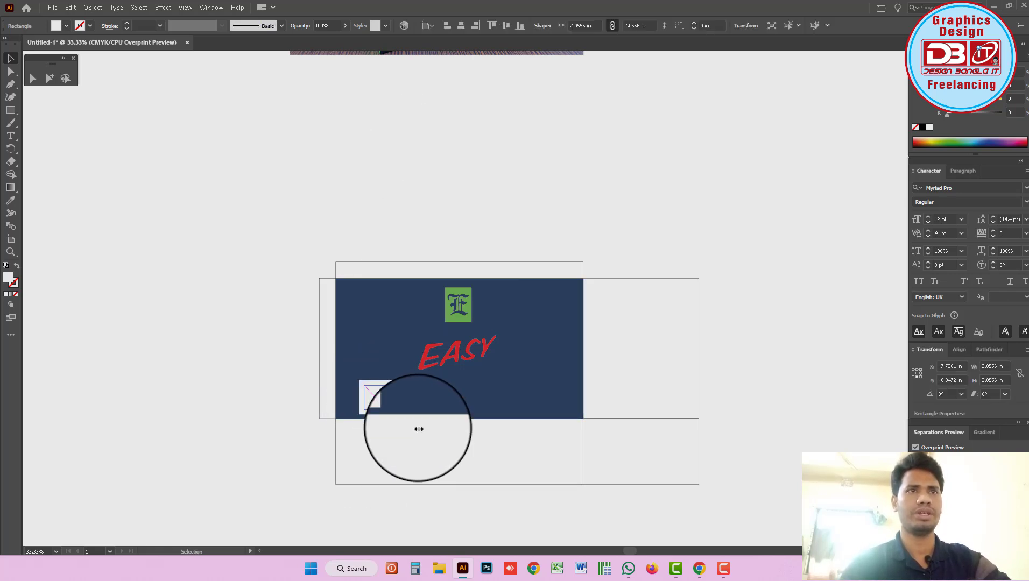
- Deselect the white square and adjust the zoom on the front panel
{"action": "left_click", "coordinate": [443, 453]}
{"action": "key", "text": "z"}
{"action": "scroll", "coordinate": [513, 255], "scroll_direction": "down", "scroll_amount": 2}
{"action": "scroll", "coordinate": [503, 260], "scroll_direction": "up", "scroll_amount": 2}
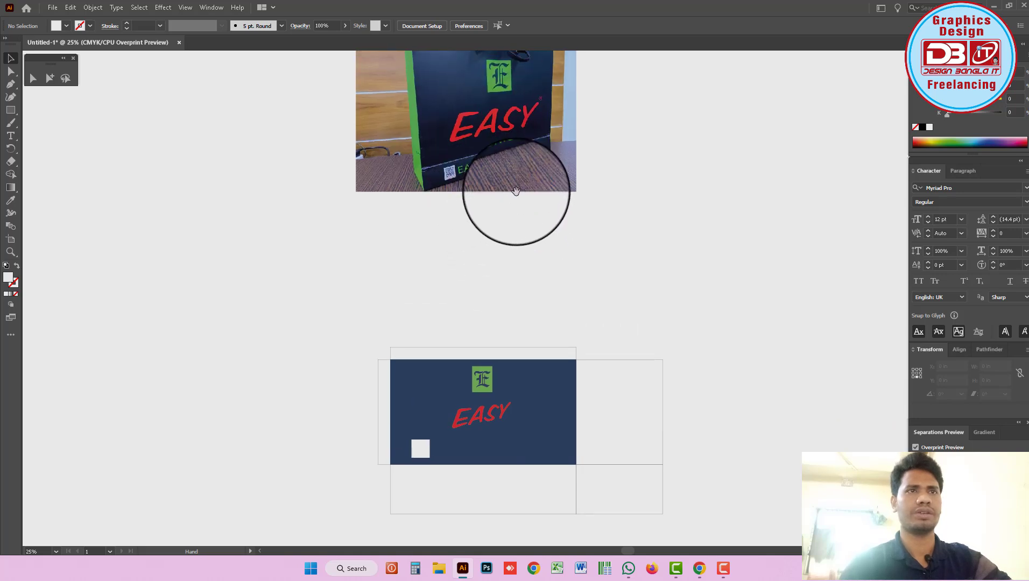
{"action": "scroll", "coordinate": [514, 190], "scroll_direction": "down", "scroll_amount": 4}
{"action": "scroll", "coordinate": [514, 414], "scroll_direction": "up", "scroll_amount": 5}
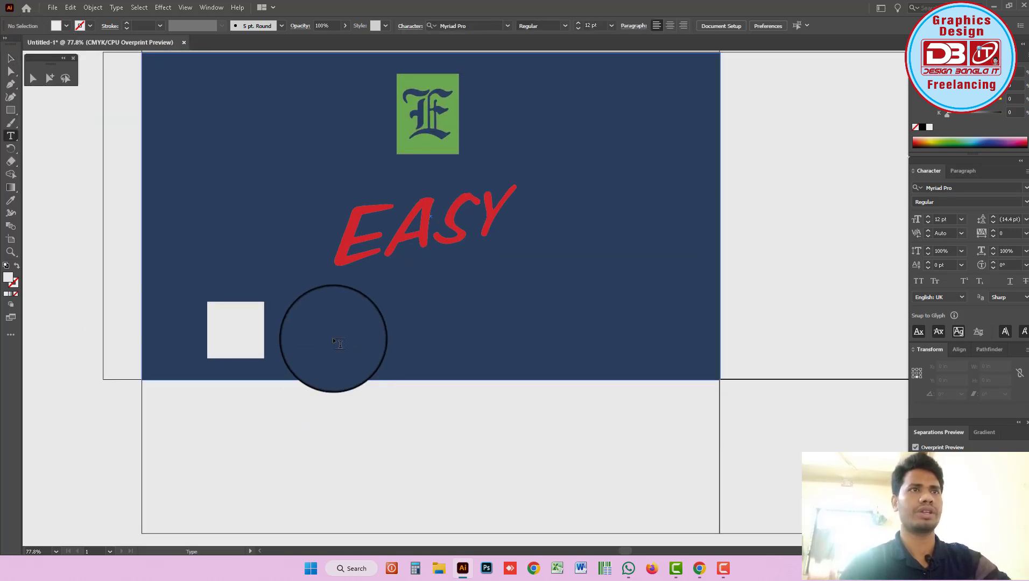
- Add an 'Easy Fashion Limited' text line, scale it up, make it white and shift it right
{"action": "left_click", "coordinate": [333, 337]}
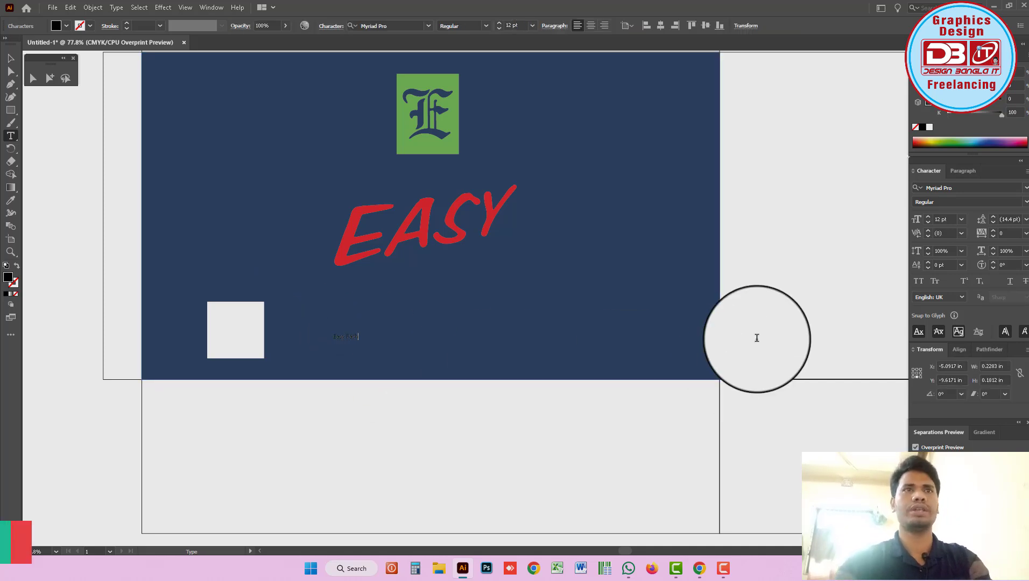
{"action": "type", "text": "ion Limited"}
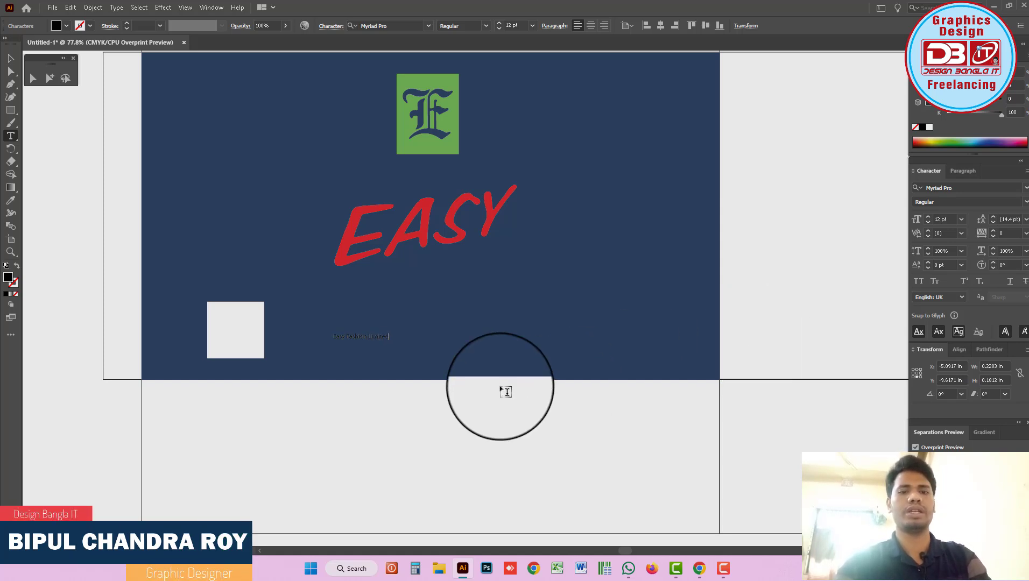
{"action": "key", "text": "Escape"}
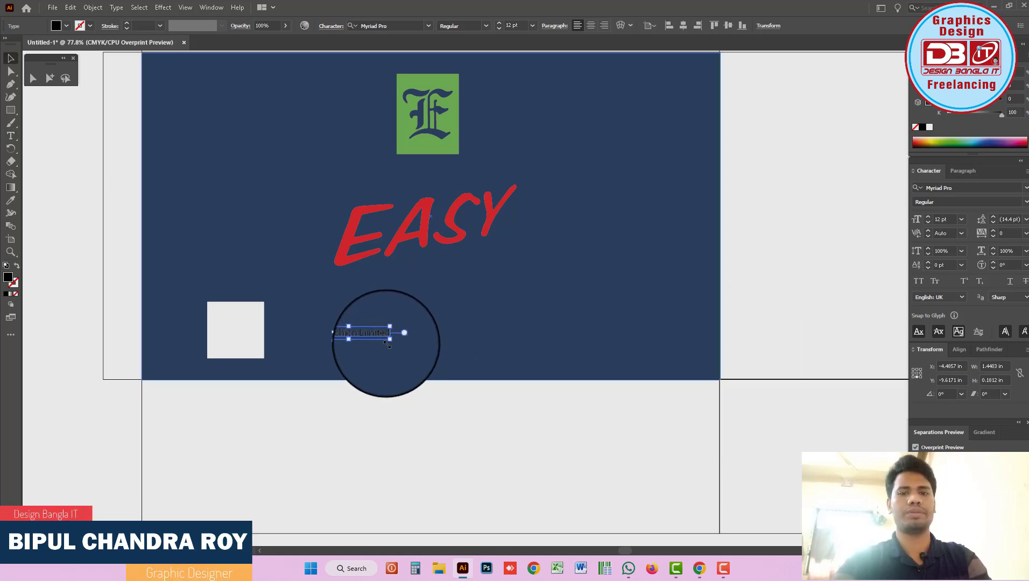
{"action": "left_click_drag", "start_coordinate": [389, 340], "coordinate": [473, 385]}
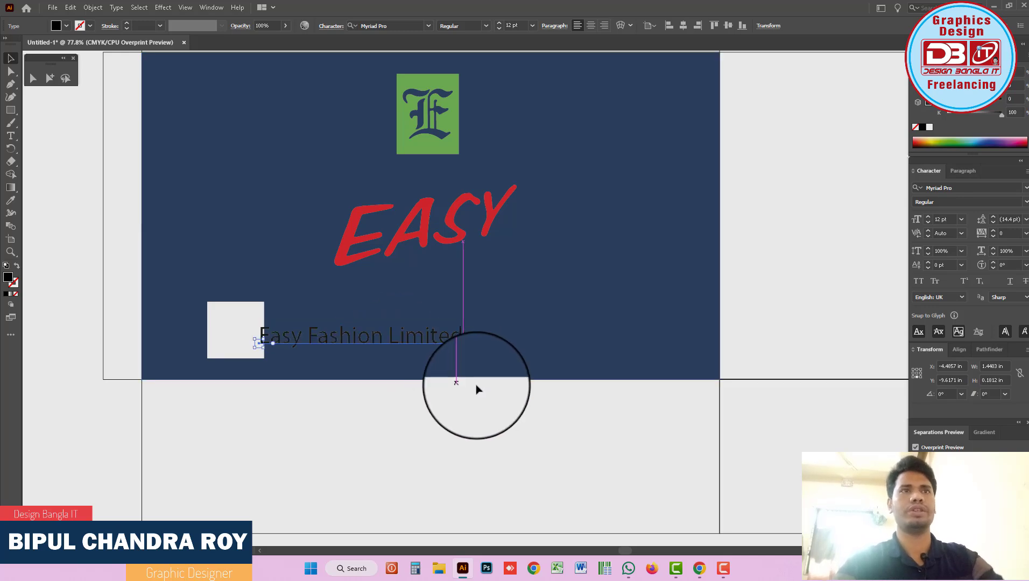
{"action": "left_click", "coordinate": [929, 127]}
{"action": "left_click_drag", "start_coordinate": [466, 338], "coordinate": [538, 338]}
{"action": "left_click_drag", "start_coordinate": [464, 340], "coordinate": [525, 338]}
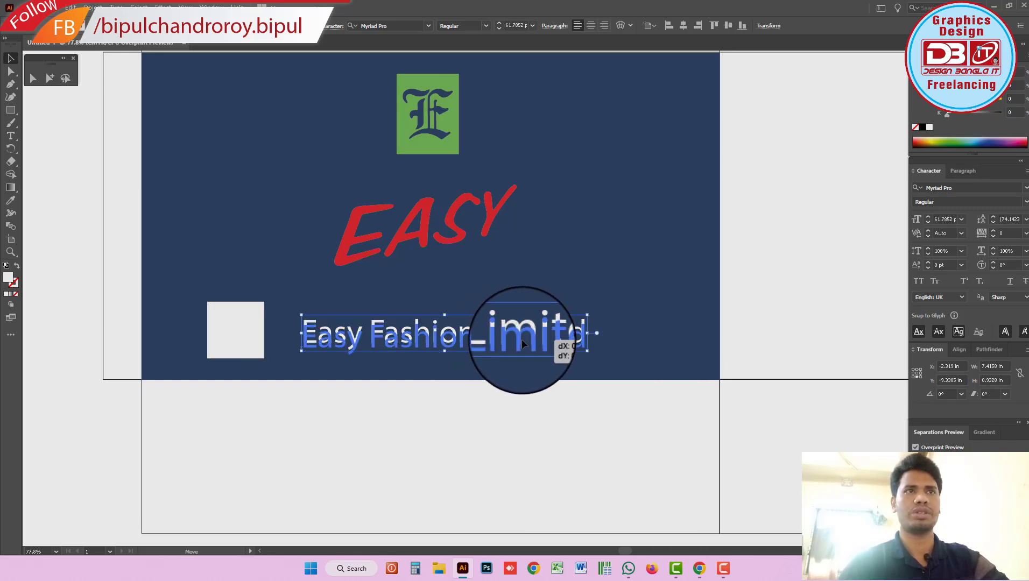
- Move the white square beside the text and enlarge the red EASY wordmark proportionally
{"action": "left_click_drag", "start_coordinate": [257, 345], "coordinate": [278, 348]}
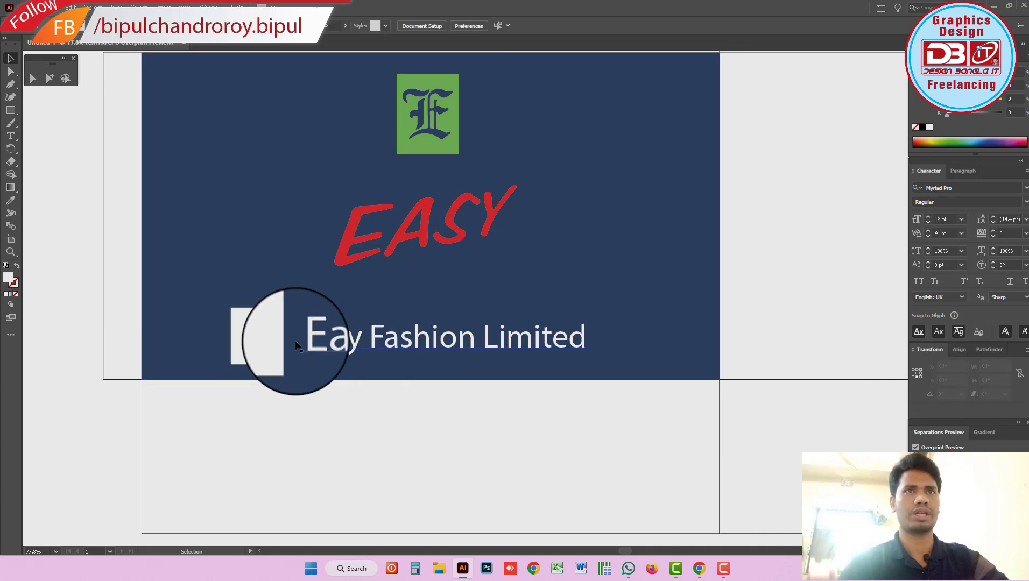
{"action": "key", "text": "ctrl+minus"}
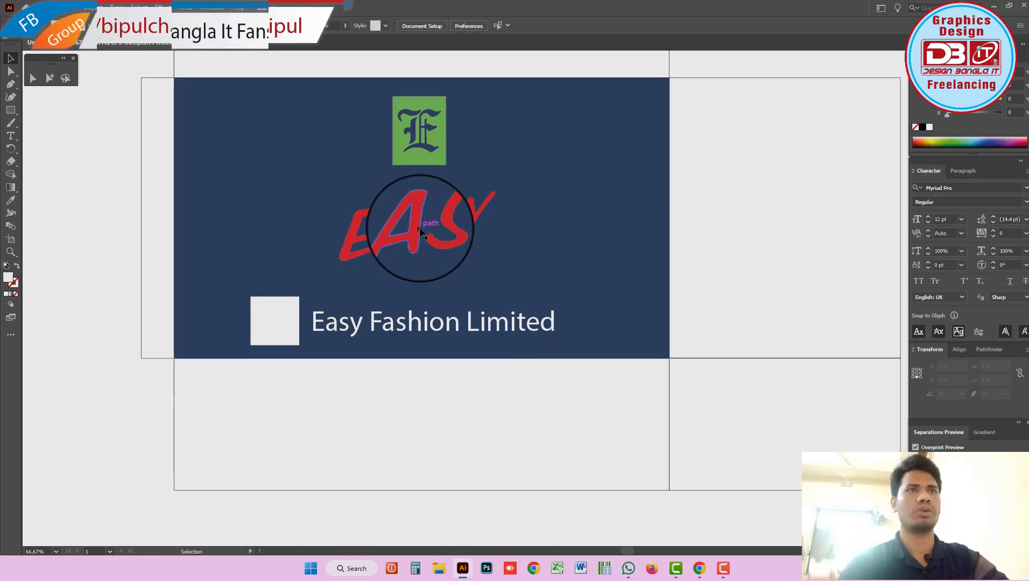
{"action": "left_click", "coordinate": [467, 212]}
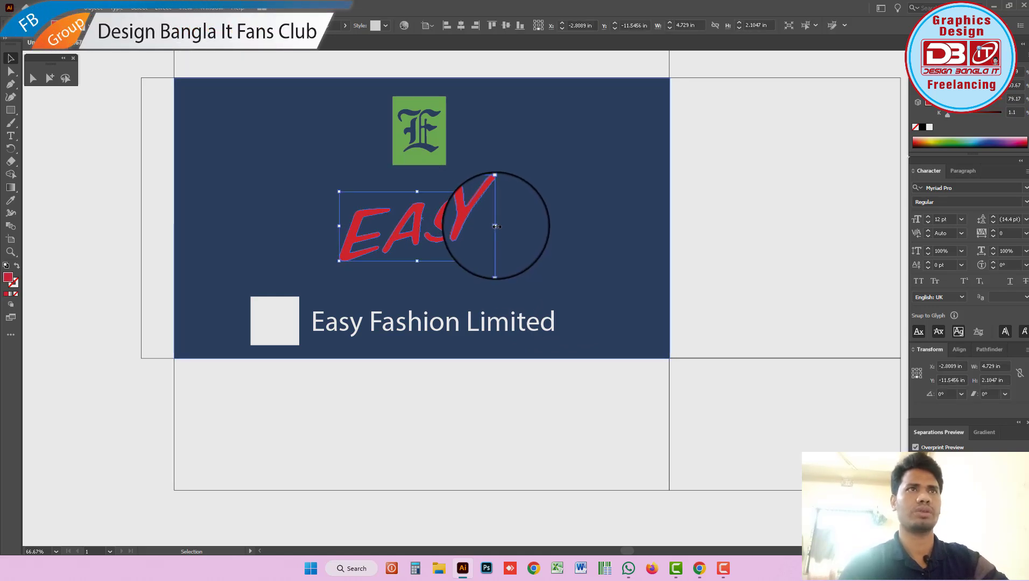
{"action": "left_click_drag", "start_coordinate": [496, 226], "coordinate": [560, 244]}
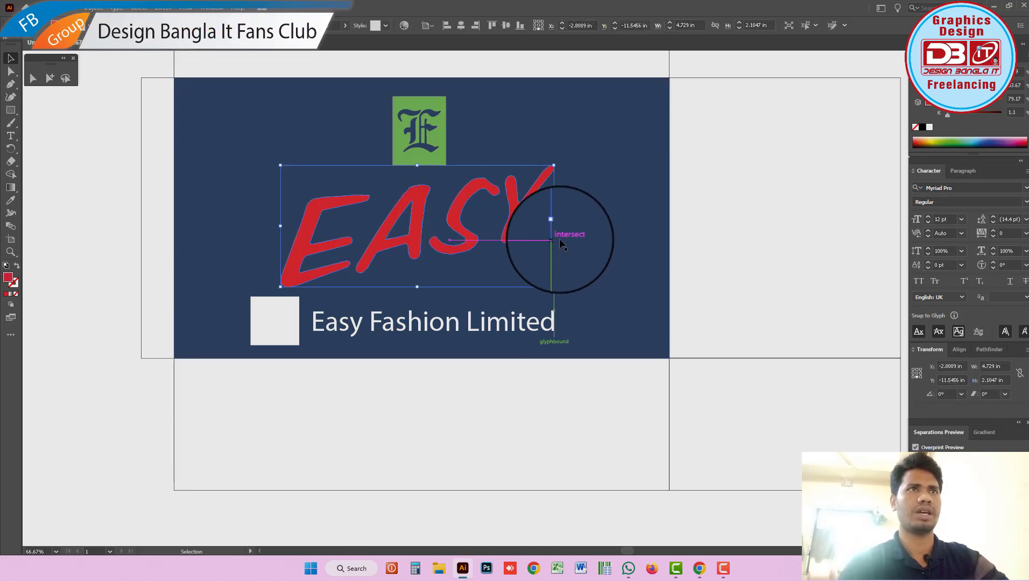
{"action": "left_click", "coordinate": [507, 374]}
{"action": "scroll", "coordinate": [539, 377], "scroll_direction": "down", "scroll_amount": 1}
{"action": "left_click_drag", "start_coordinate": [528, 361], "coordinate": [530, 354]}
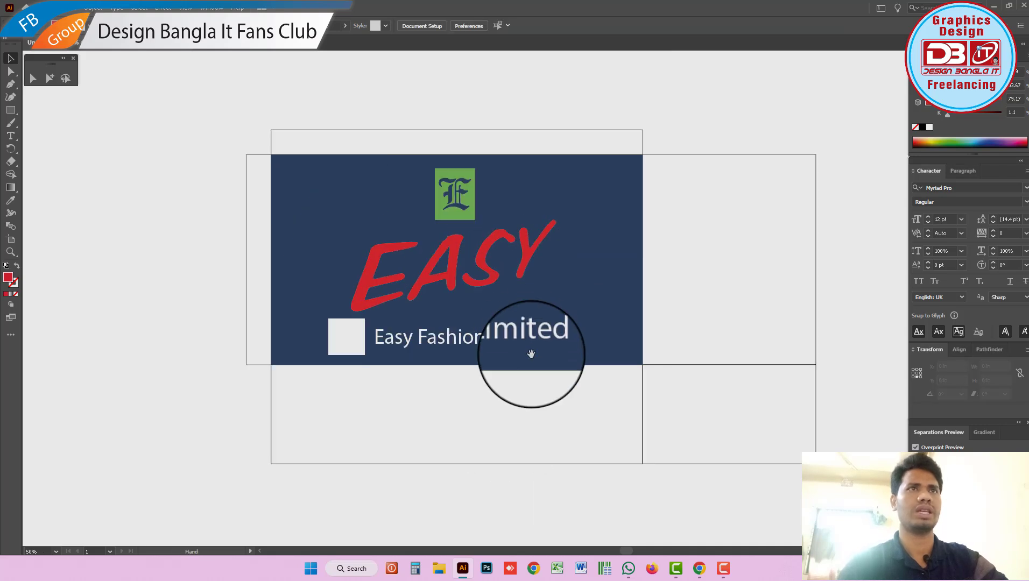
{"action": "left_click", "coordinate": [579, 347], "text": "alt"}
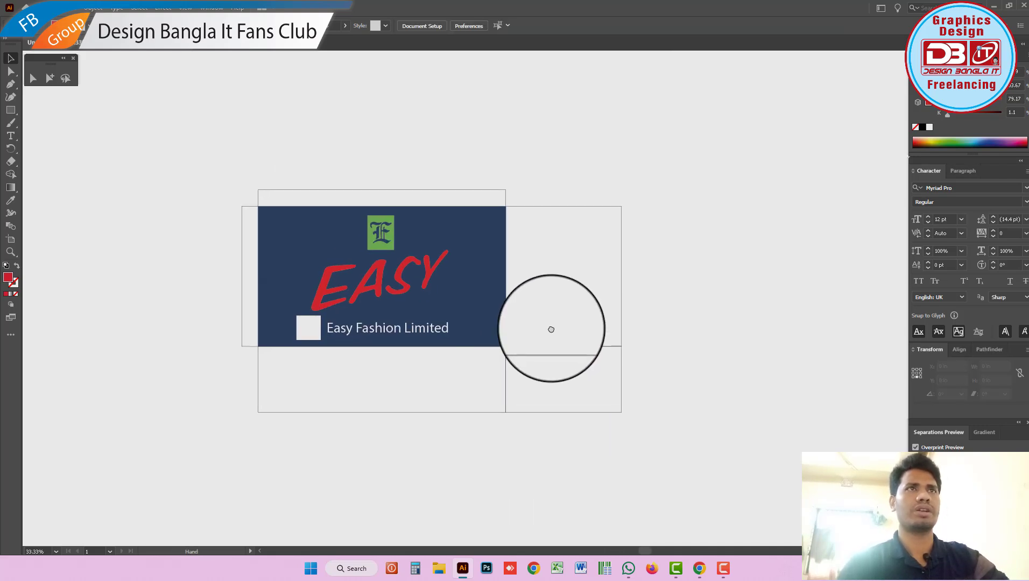
{"action": "left_click", "coordinate": [543, 289], "text": "alt"}
{"action": "scroll", "coordinate": [379, 212], "scroll_direction": "up", "scroll_amount": 2}
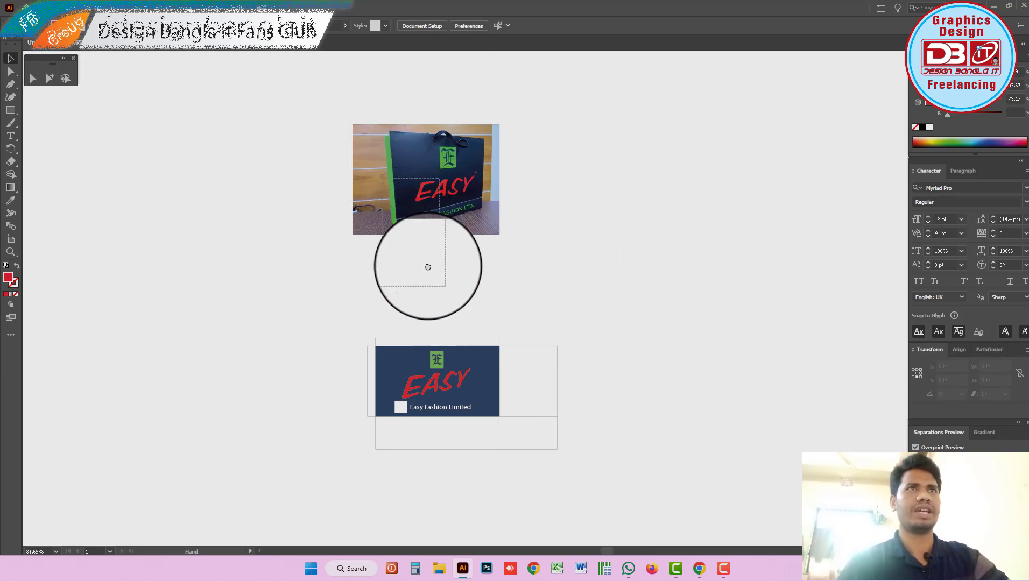
{"action": "scroll", "coordinate": [457, 269], "scroll_direction": "up", "scroll_amount": 5}
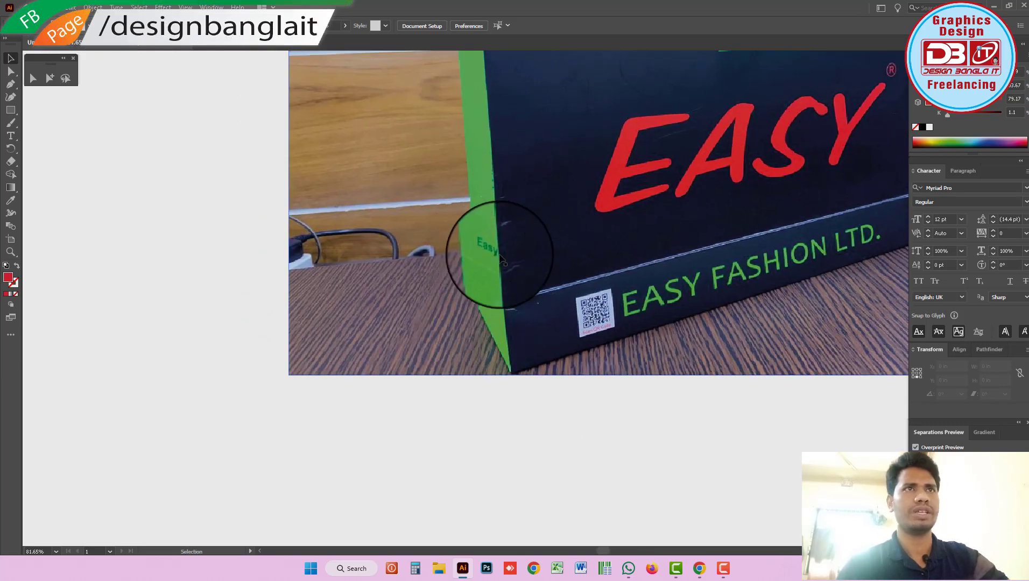
{"action": "scroll", "coordinate": [588, 299], "scroll_direction": "down", "scroll_amount": 1}
{"action": "scroll", "coordinate": [594, 301], "scroll_direction": "down", "scroll_amount": 1}
{"action": "scroll", "coordinate": [599, 310], "scroll_direction": "down", "scroll_amount": 2}
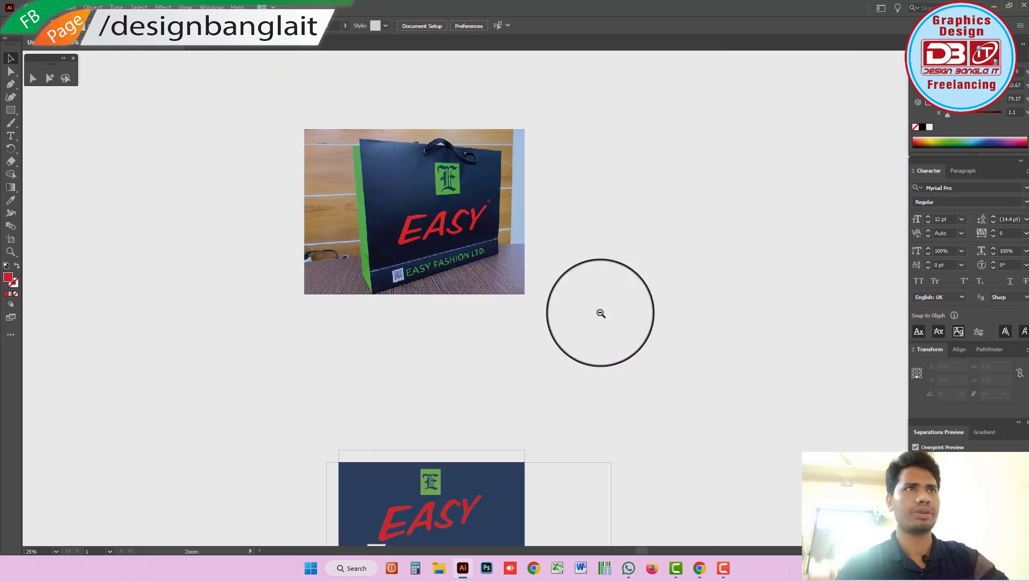
{"action": "scroll", "coordinate": [601, 313], "scroll_direction": "down", "scroll_amount": 1}
{"action": "scroll", "coordinate": [273, 297], "scroll_direction": "down", "scroll_amount": 3}
{"action": "mouse_move", "coordinate": [239, 228]}
{"action": "left_mouse_down"}
{"action": "mouse_move", "coordinate": [574, 386]}
{"action": "mouse_move", "coordinate": [602, 418]}
{"action": "left_mouse_up"}
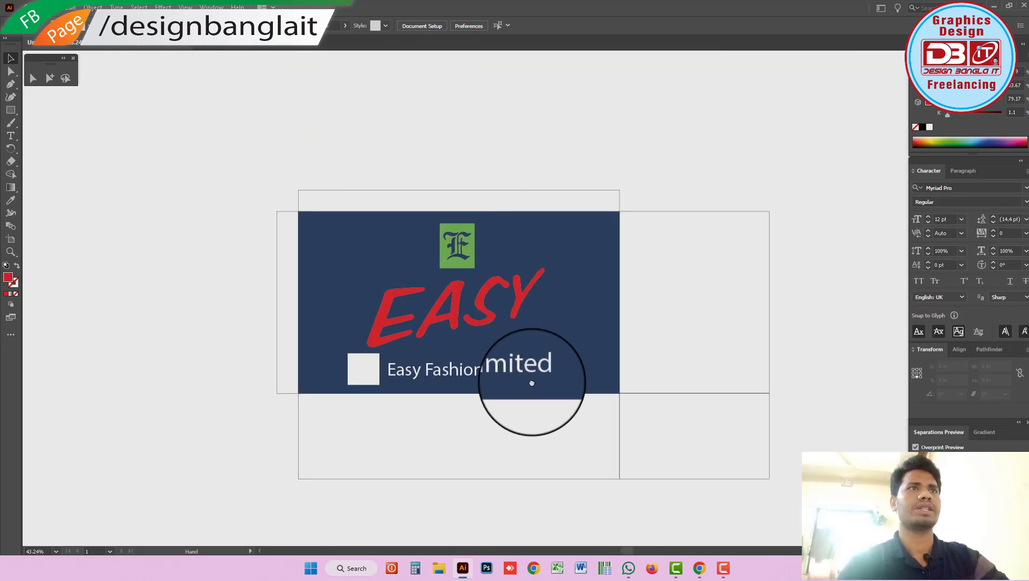
{"action": "mouse_move", "coordinate": [345, 269]}
{"action": "left_mouse_down"}
{"action": "mouse_move", "coordinate": [665, 280]}
{"action": "mouse_move", "coordinate": [662, 301]}
{"action": "left_mouse_up"}
- Narrow the copied rectangle to the side-panel width and place a copy of the Easy Fashion Limited text on it
{"action": "scroll", "coordinate": [782, 317], "scroll_direction": "right", "scroll_amount": 3}
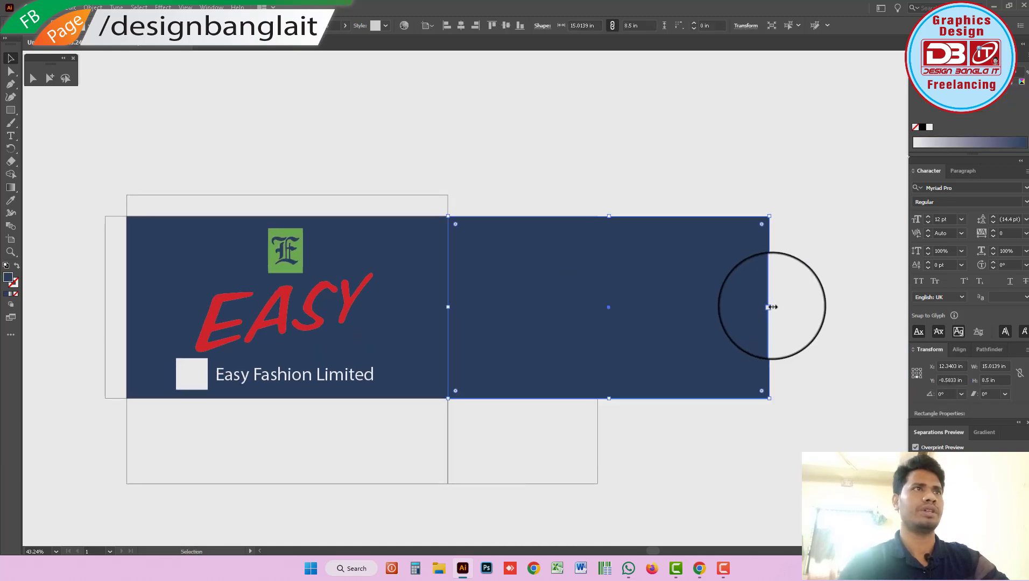
{"action": "left_click_drag", "start_coordinate": [770, 307], "coordinate": [601, 316]}
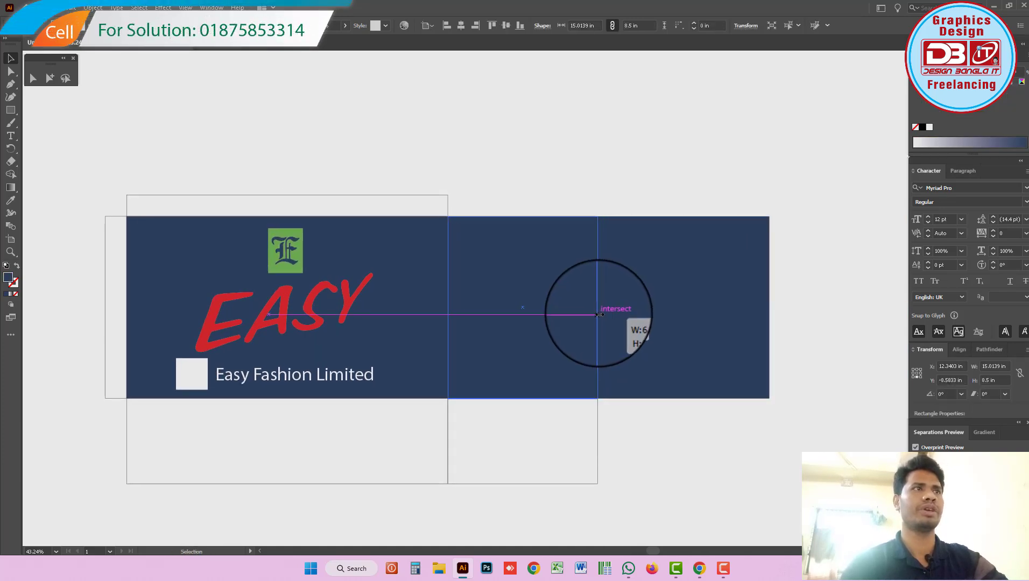
{"action": "mouse_move", "coordinate": [344, 377]}
{"action": "left_mouse_down"}
{"action": "mouse_move", "coordinate": [588, 379]}
{"action": "mouse_move", "coordinate": [546, 374]}
{"action": "left_mouse_up"}
- Fill the side-panel rectangle with the E logo's green using the Eyedropper
{"action": "left_click", "coordinate": [498, 293]}
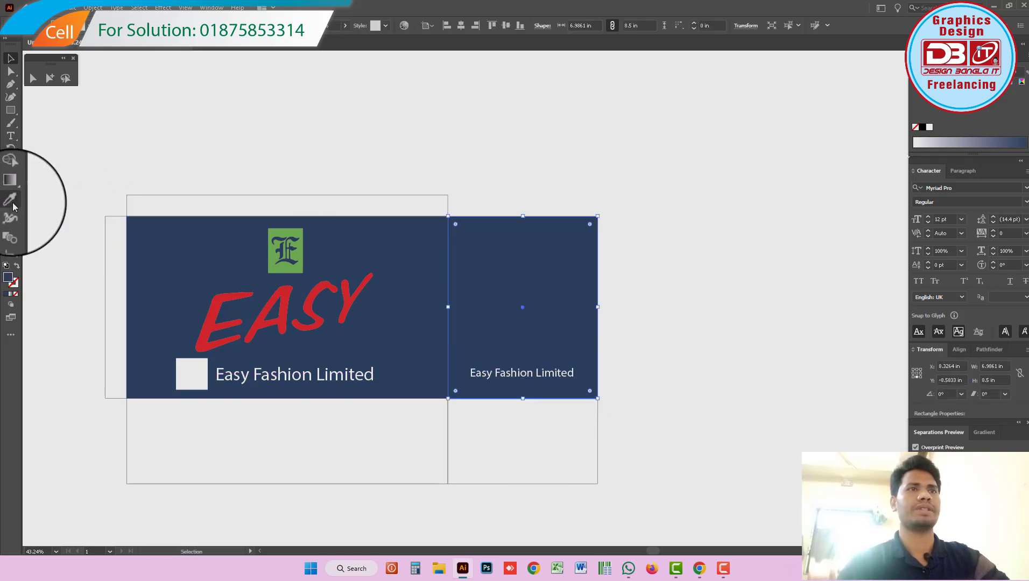
{"action": "left_click", "coordinate": [11, 200]}
{"action": "left_click", "coordinate": [285, 240]}
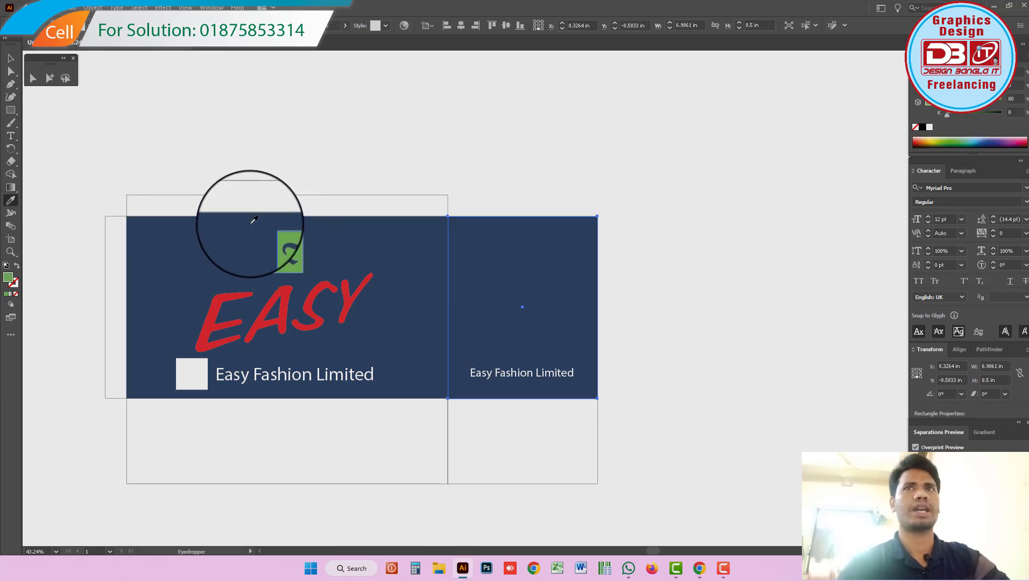
{"action": "left_click", "coordinate": [32, 78]}
{"action": "left_click", "coordinate": [253, 112]}
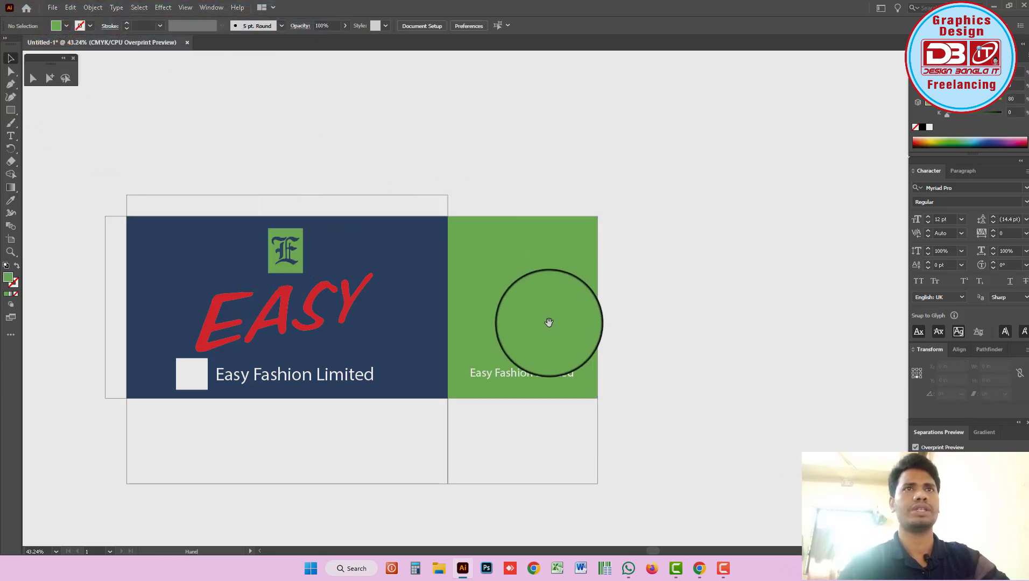
- Zoom out to 33.33% and drag the bag reference photo down to just above the dieline
{"action": "left_click_drag", "start_coordinate": [548, 322], "coordinate": [567, 294]}
{"action": "left_click_drag", "start_coordinate": [437, 339], "coordinate": [490, 331]}
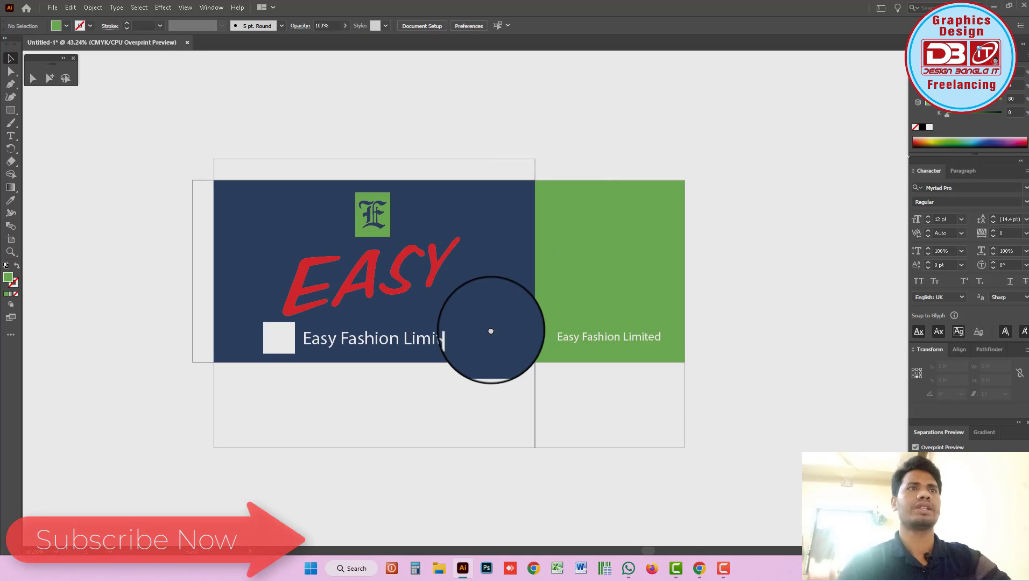
{"action": "left_click", "coordinate": [504, 260]}
{"action": "scroll", "coordinate": [551, 306], "scroll_direction": "up", "scroll_amount": 3}
{"action": "scroll", "coordinate": [443, 253], "scroll_direction": "up", "scroll_amount": 3}
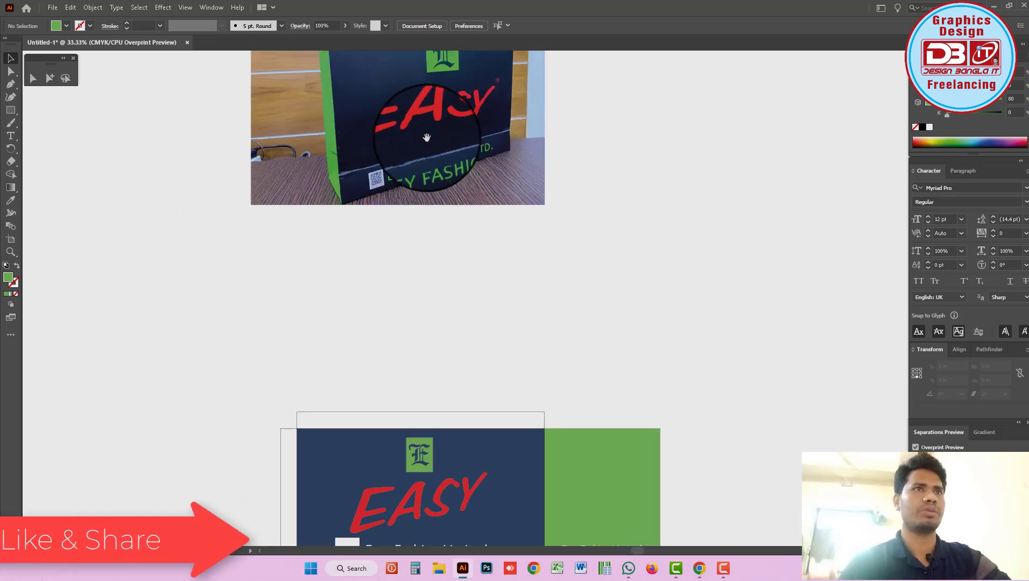
{"action": "scroll", "coordinate": [436, 204], "scroll_direction": "down", "scroll_amount": 1}
{"action": "left_click_drag", "start_coordinate": [460, 168], "coordinate": [454, 348]}
{"action": "scroll", "coordinate": [537, 245], "scroll_direction": "down", "scroll_amount": 1}
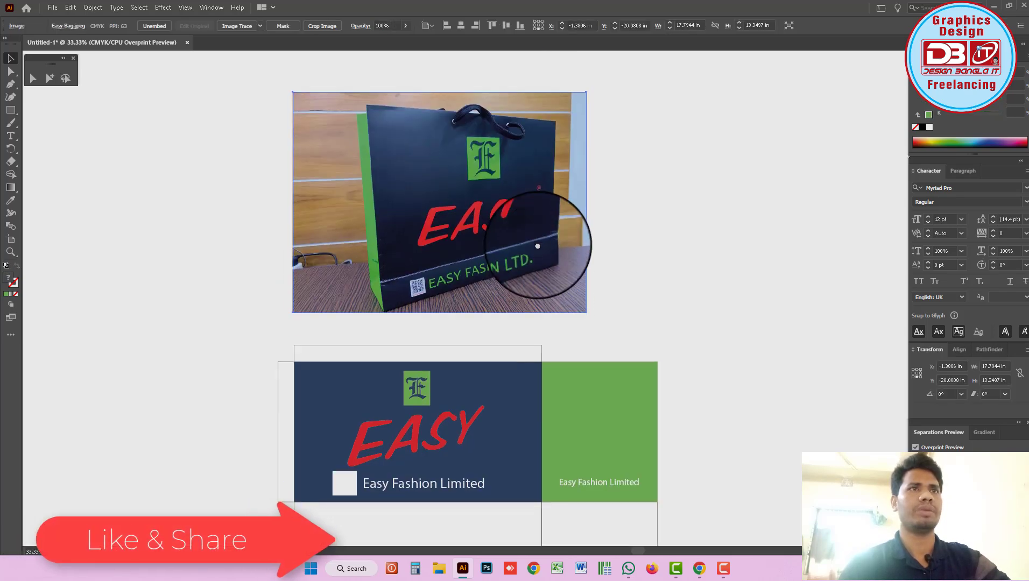
{"action": "scroll", "coordinate": [537, 246], "scroll_direction": "down", "scroll_amount": 2}
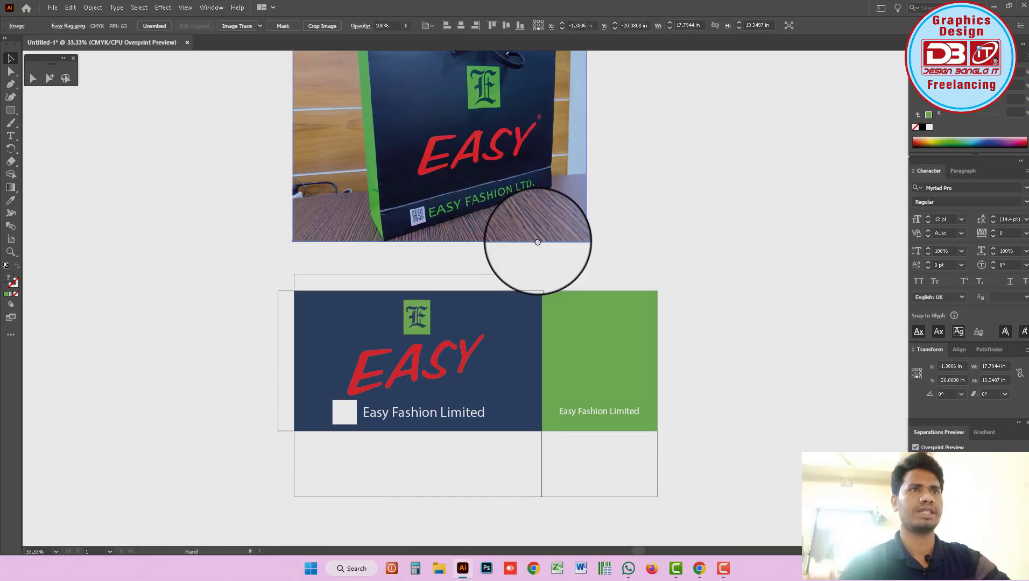
- Shrink the EASY wordmark slightly to match the reference photo
{"action": "left_click", "coordinate": [442, 369]}
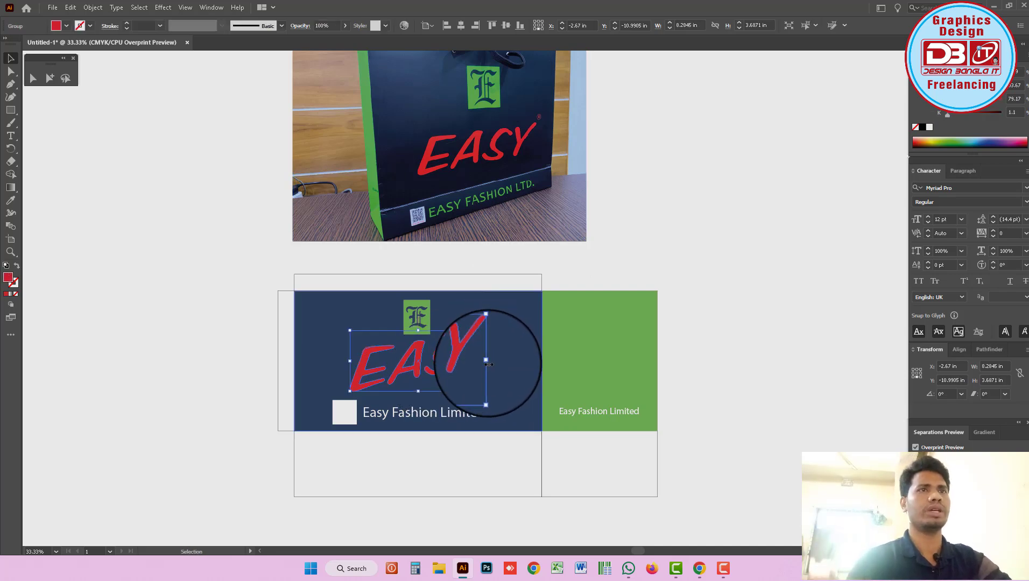
{"action": "left_click_drag", "start_coordinate": [484, 360], "coordinate": [477, 361]}
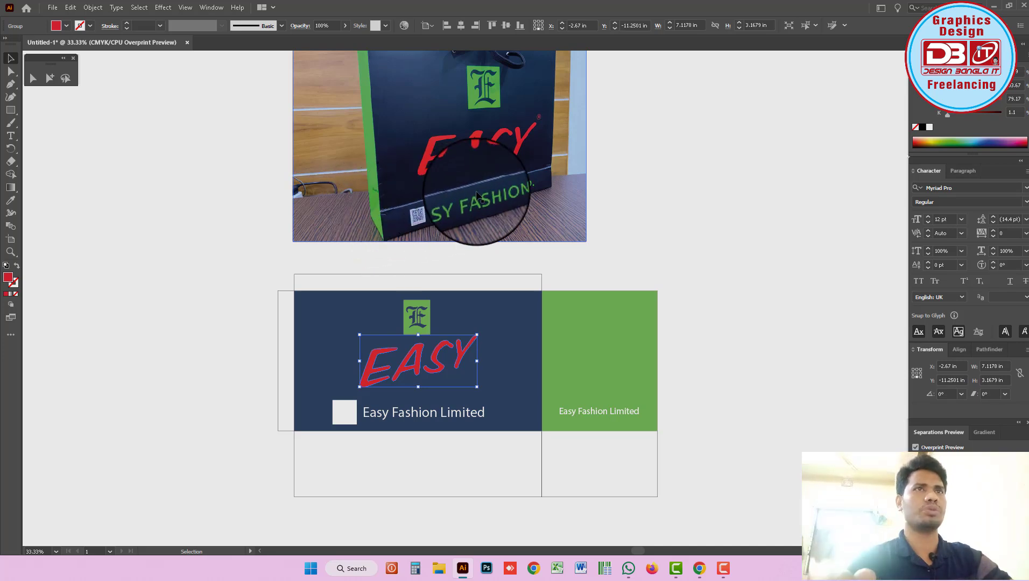
{"action": "left_click", "coordinate": [402, 426]}
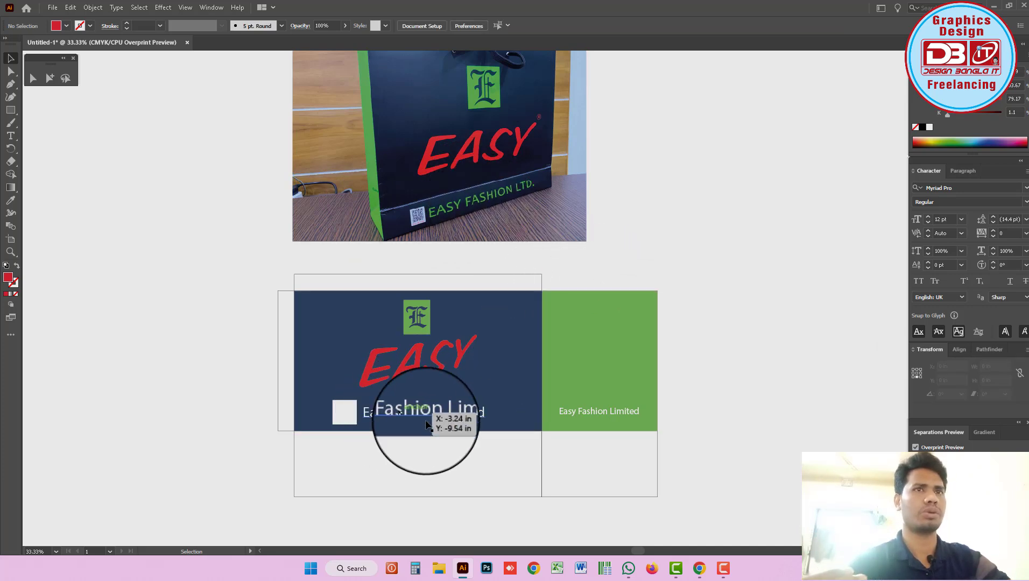
- Narrow the white square so it clears the Easy Fashion Limited text, then zoom out
{"action": "scroll", "coordinate": [432, 455], "scroll_direction": "up", "scroll_amount": 5}
{"action": "scroll", "coordinate": [432, 455], "scroll_direction": "right", "scroll_amount": 1}
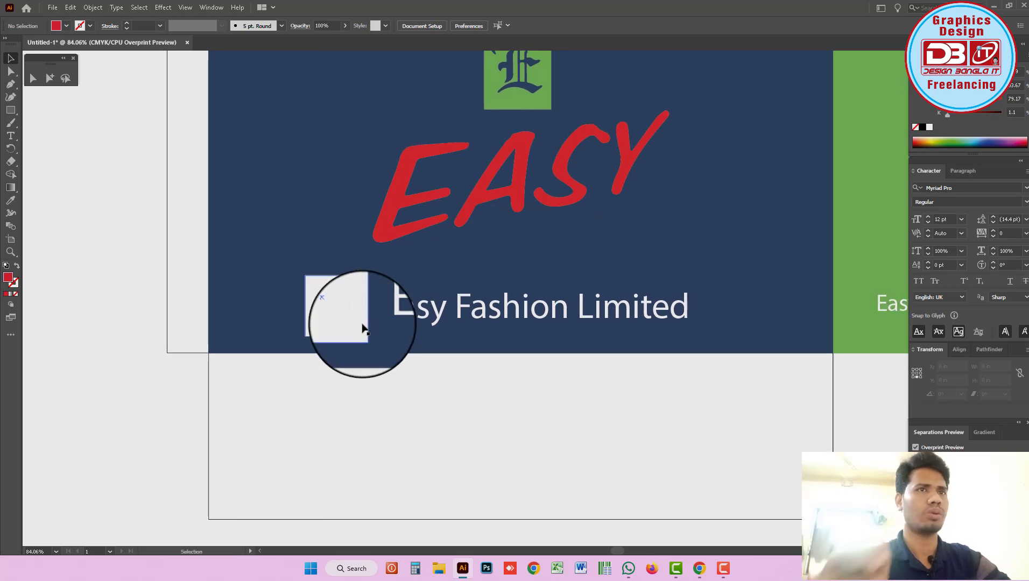
{"action": "left_click", "coordinate": [365, 308]}
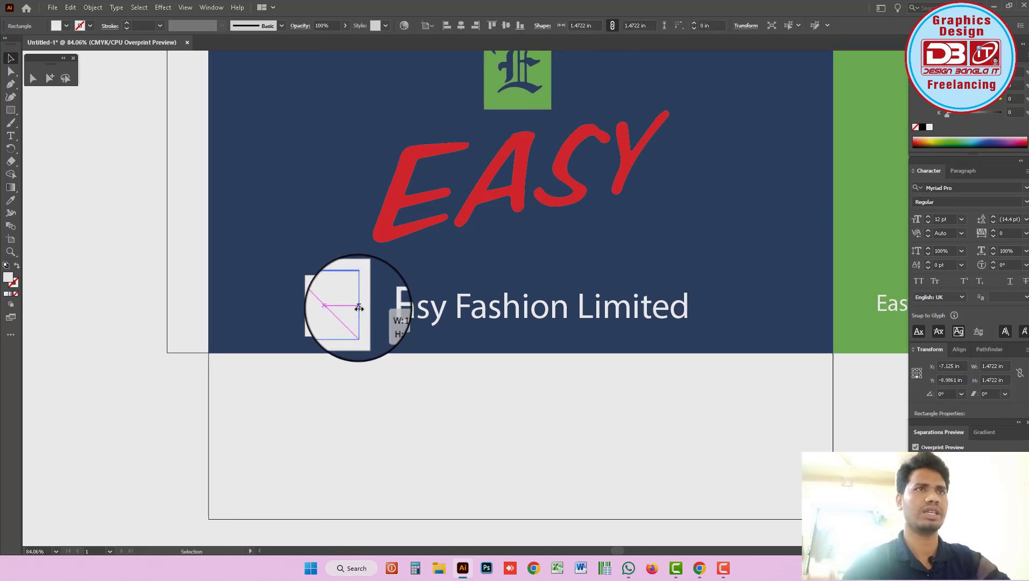
{"action": "left_click_drag", "start_coordinate": [358, 308], "coordinate": [348, 314]}
{"action": "left_click", "coordinate": [586, 379]}
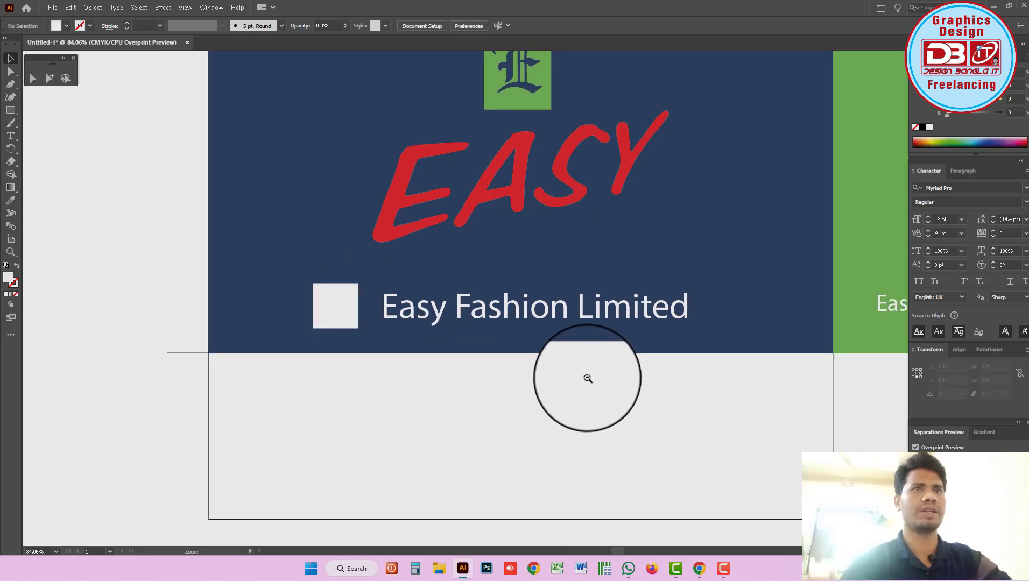
{"action": "scroll", "coordinate": [548, 375], "scroll_direction": "down", "scroll_amount": 1}
{"action": "scroll", "coordinate": [523, 322], "scroll_direction": "down", "scroll_amount": 1}
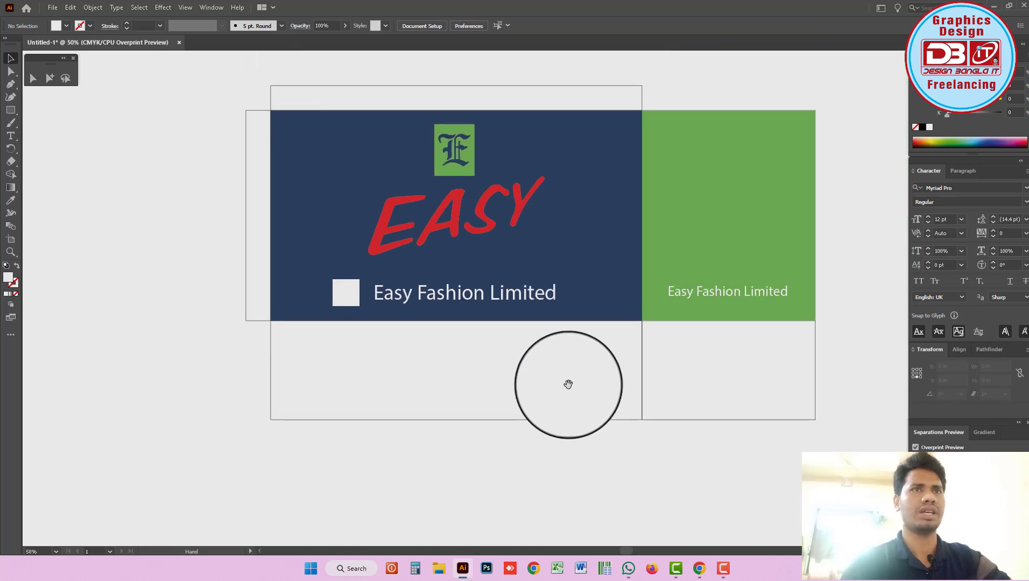
- Zoom out to 33.33% to show the reference photo and marquee-select the whole dieline
{"action": "key", "text": "ctrl+alt+space"}
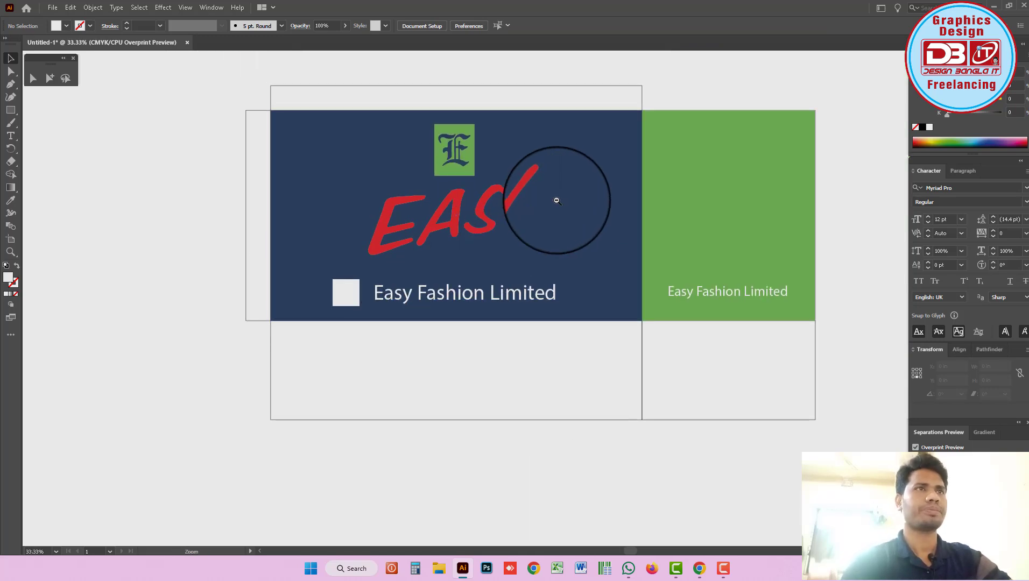
{"action": "left_click", "coordinate": [557, 200]}
{"action": "left_click_drag", "start_coordinate": [440, 365], "coordinate": [434, 369]}
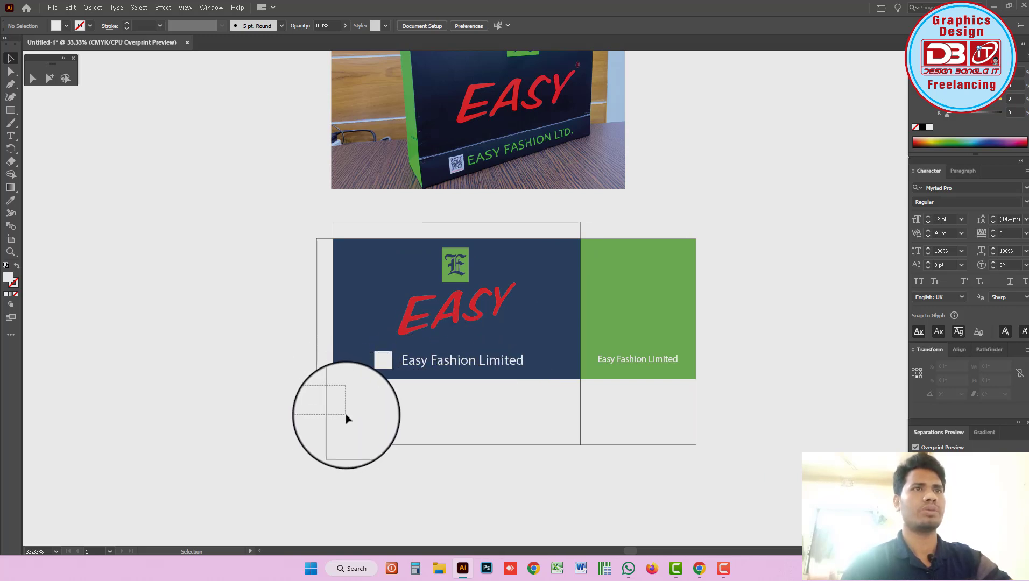
{"action": "left_click", "coordinate": [450, 407]}
{"action": "left_click", "coordinate": [514, 458]}
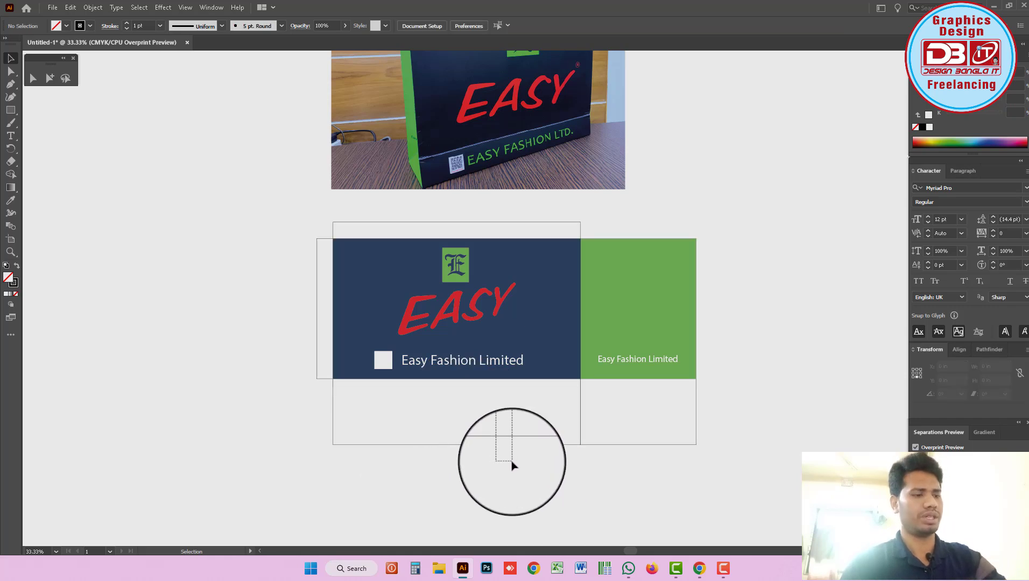
{"action": "left_click_drag", "start_coordinate": [512, 465], "coordinate": [514, 468]}
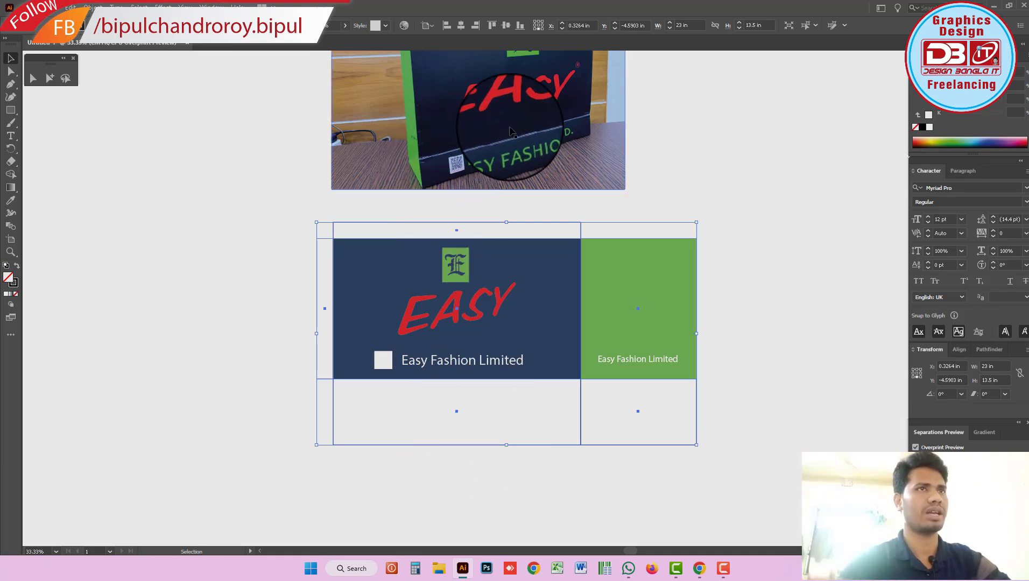
{"action": "left_click", "coordinate": [467, 361]}
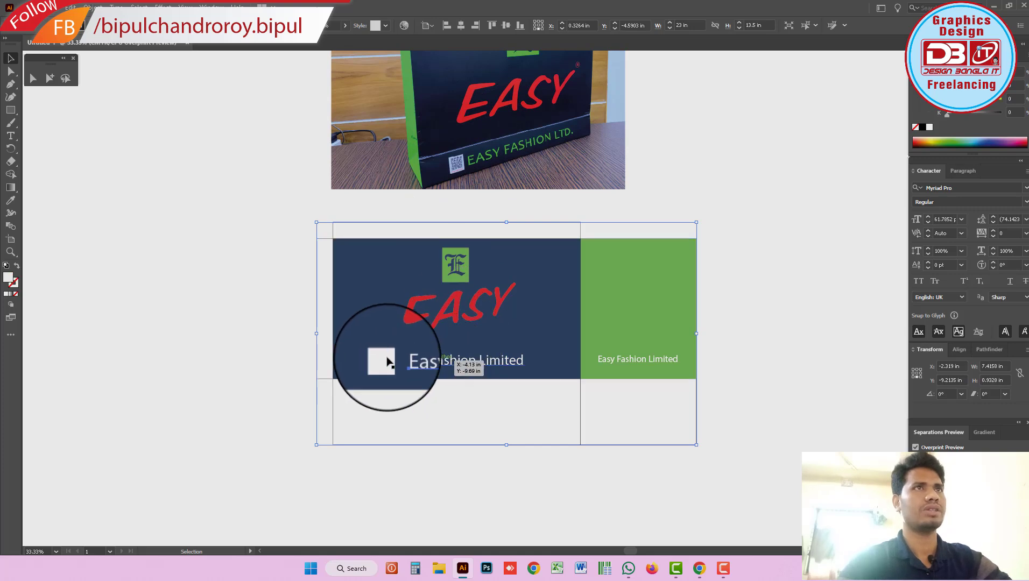
{"action": "left_click", "coordinate": [389, 363], "text": "shift"}
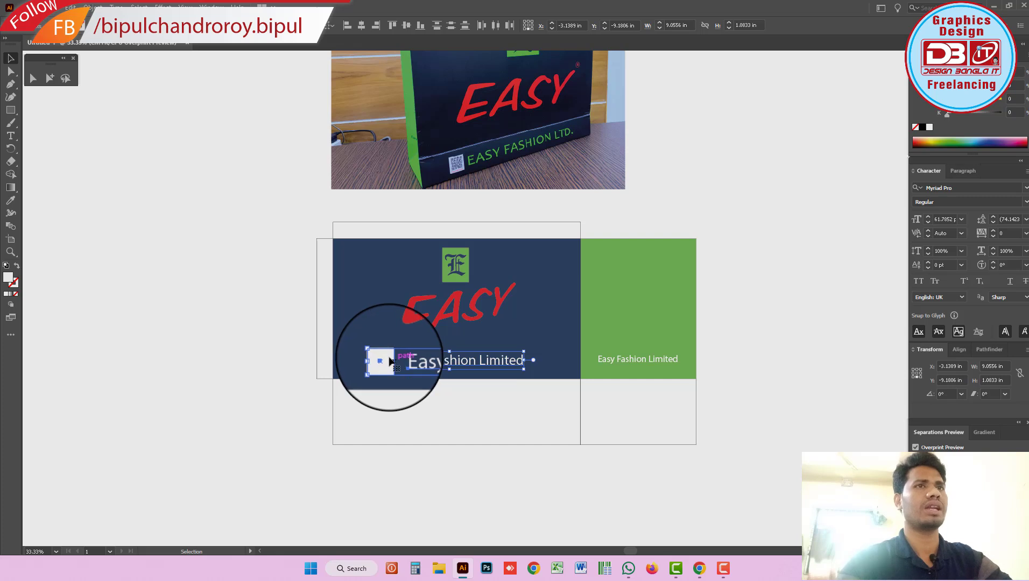
{"action": "left_click", "coordinate": [517, 414]}
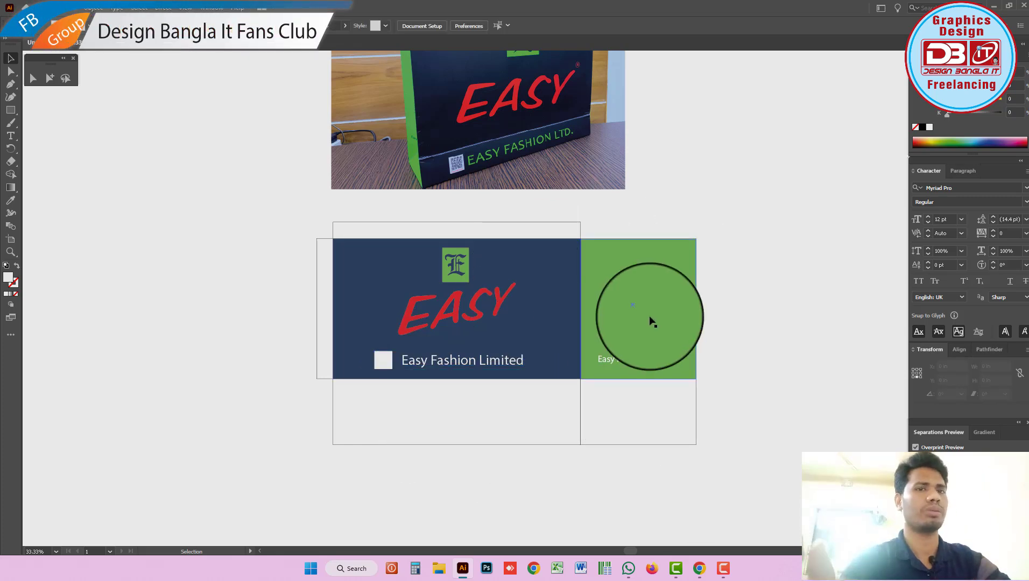
{"action": "left_click_drag", "start_coordinate": [639, 348], "coordinate": [613, 404]}
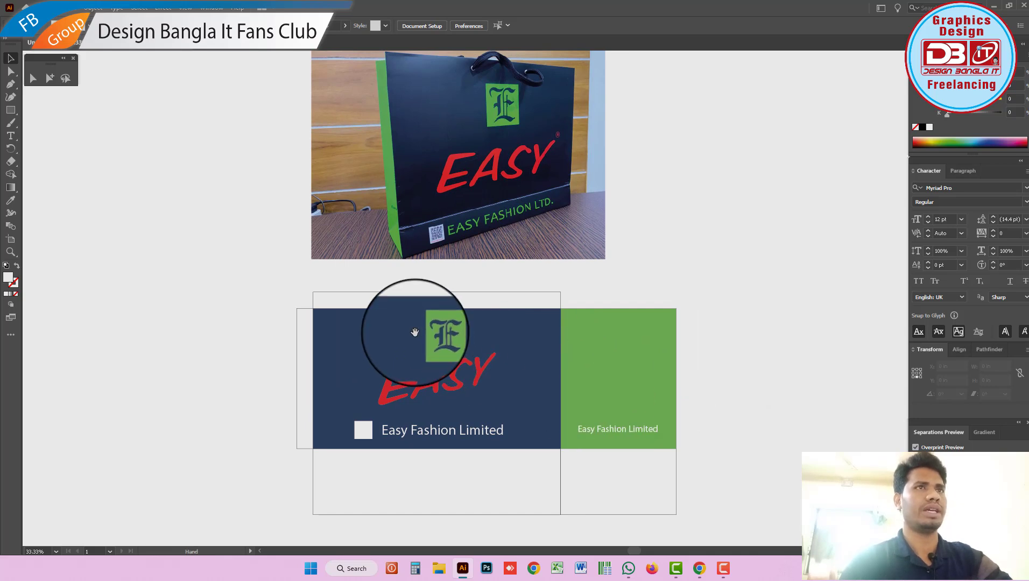
{"action": "left_click", "coordinate": [463, 86]}
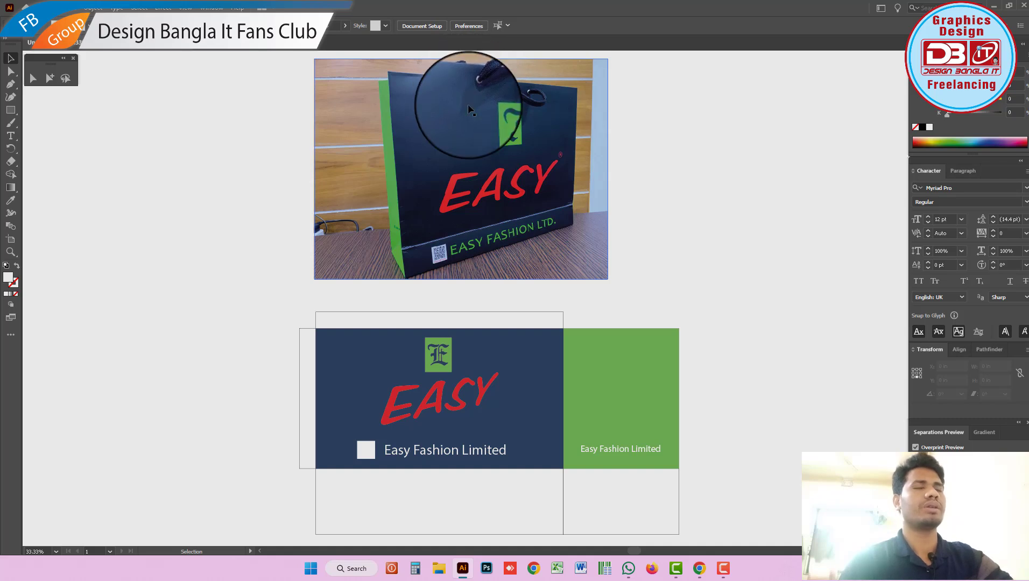
{"action": "left_click", "coordinate": [410, 339]}
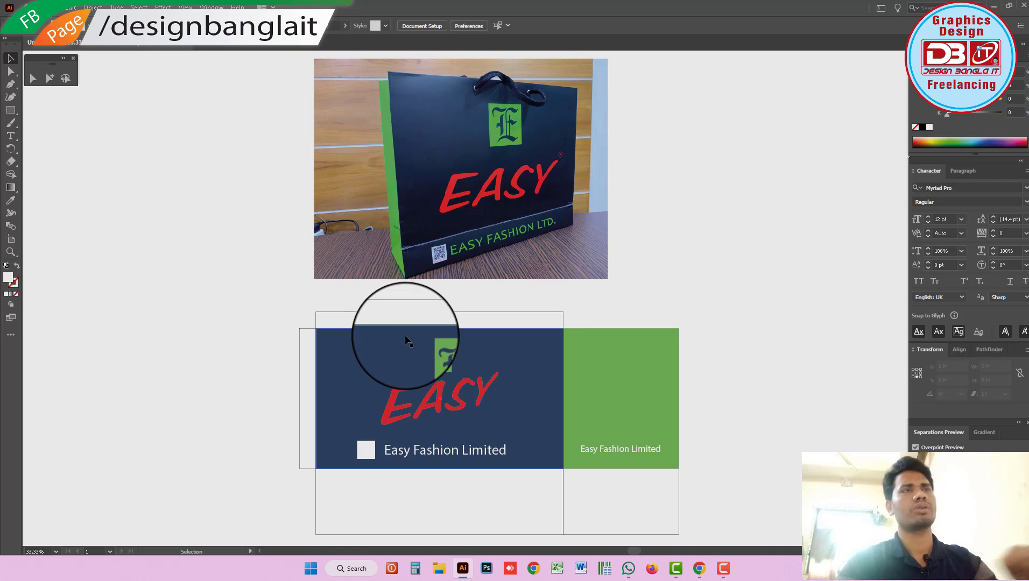
- Zoom out to 25%, select the dieline, and undo then redo removing the front panel's background and text
{"action": "left_click", "coordinate": [558, 345], "text": "ctrl+alt"}
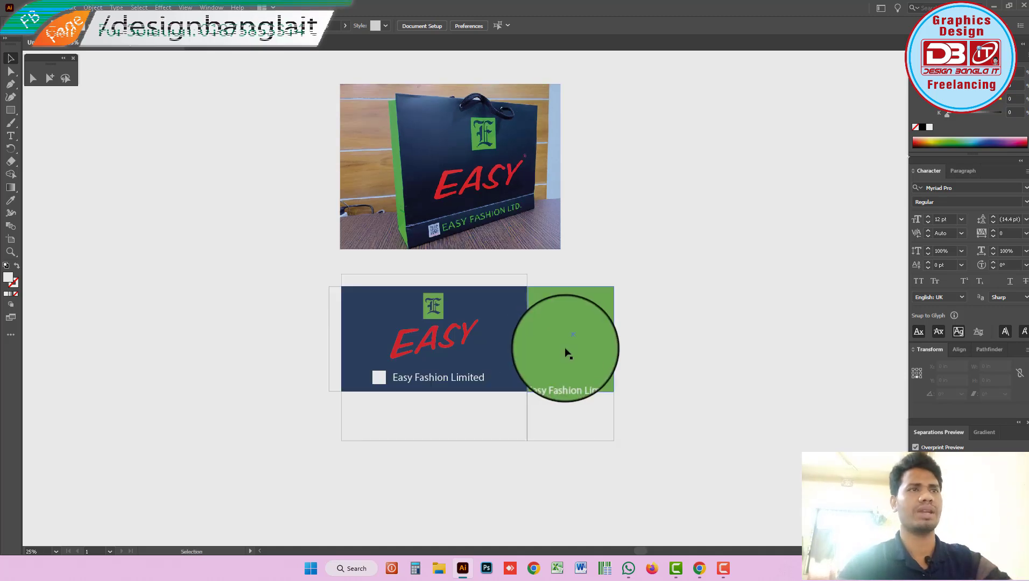
{"action": "left_click", "coordinate": [670, 390]}
{"action": "left_click_drag", "start_coordinate": [692, 479], "coordinate": [316, 279]}
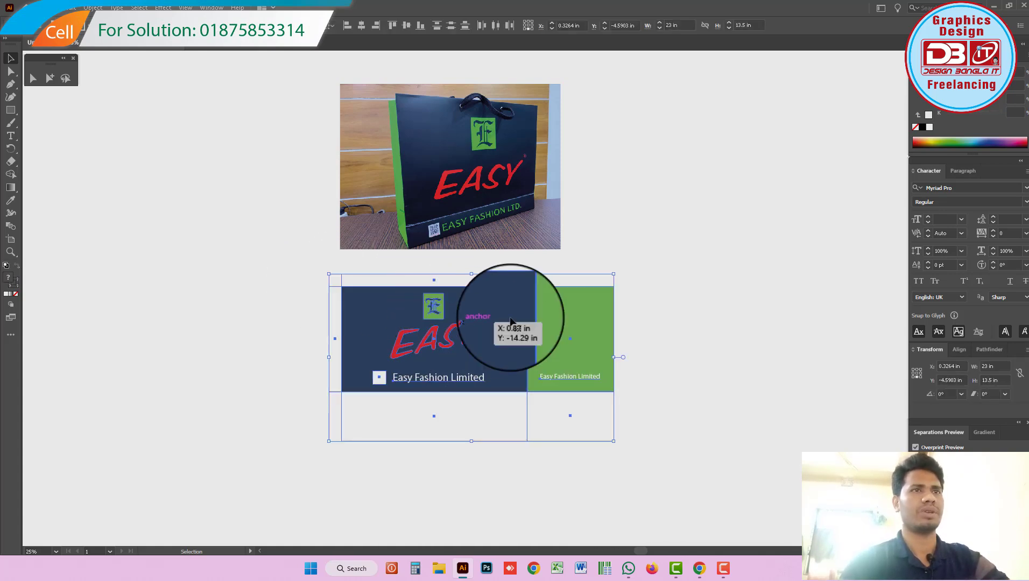
{"action": "left_click", "coordinate": [657, 223]}
{"action": "key", "text": "ctrl+z"}
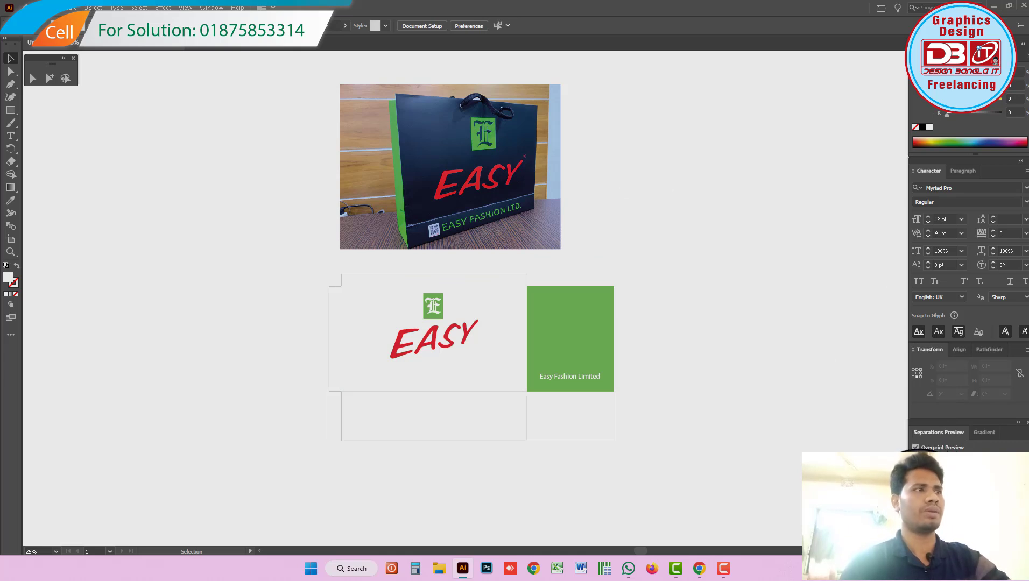
{"action": "key", "text": "ctrl+shift+z"}
- Select the green gusset rectangle on its own with the Group Selection tool
{"action": "left_click", "coordinate": [563, 306]}
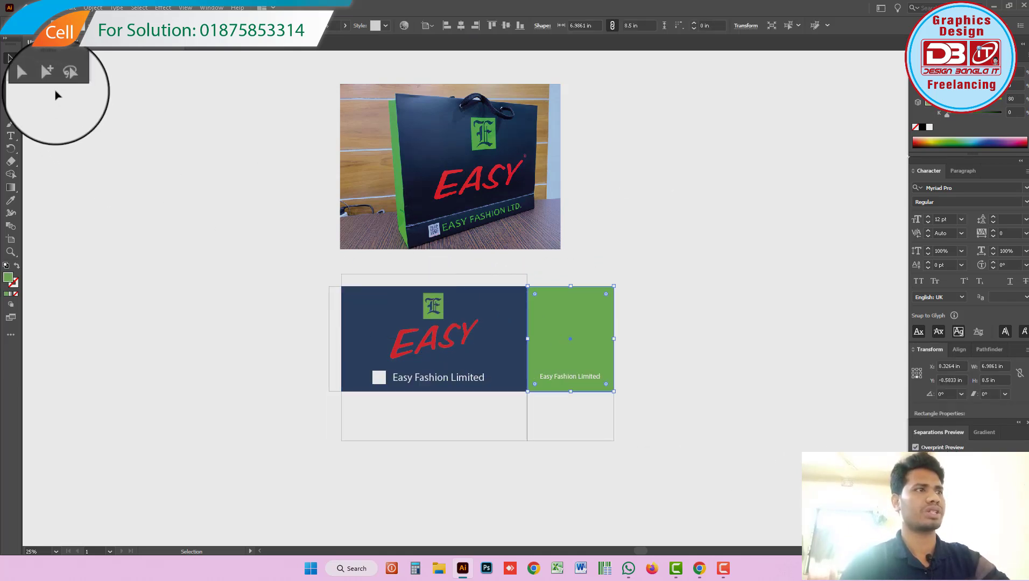
{"action": "left_click", "coordinate": [47, 72]}
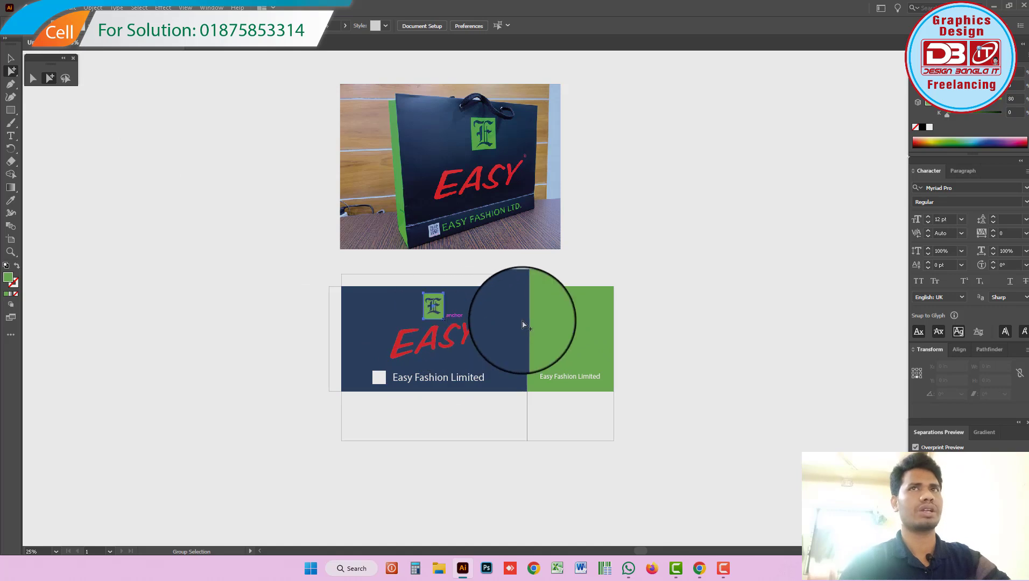
{"action": "left_click", "coordinate": [541, 326]}
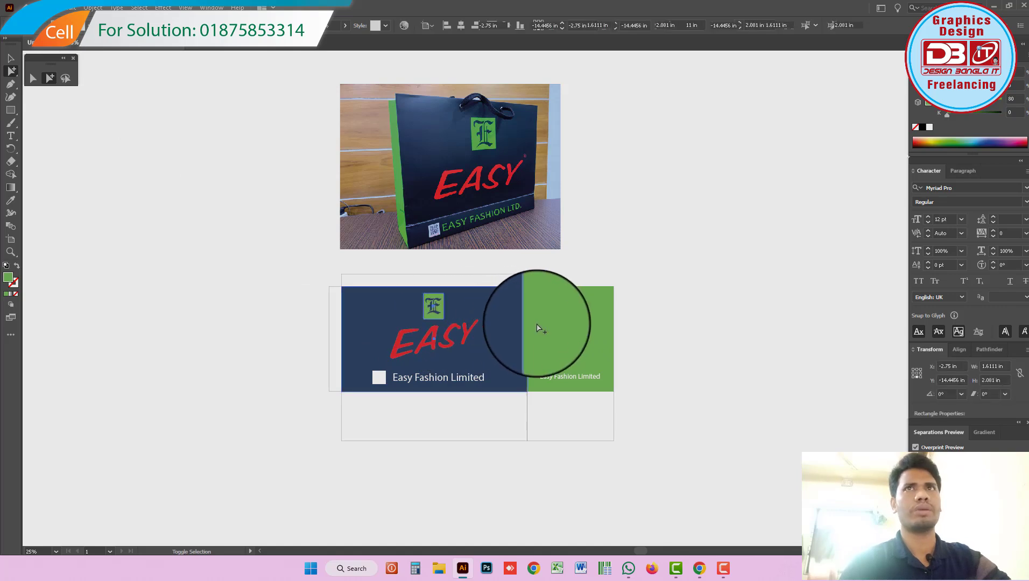
- Add the E logo square to the gusset selection and save their green as spot swatch 'Extra G'
{"action": "left_click", "coordinate": [437, 312], "text": "shift"}
{"action": "left_click", "coordinate": [66, 25]}
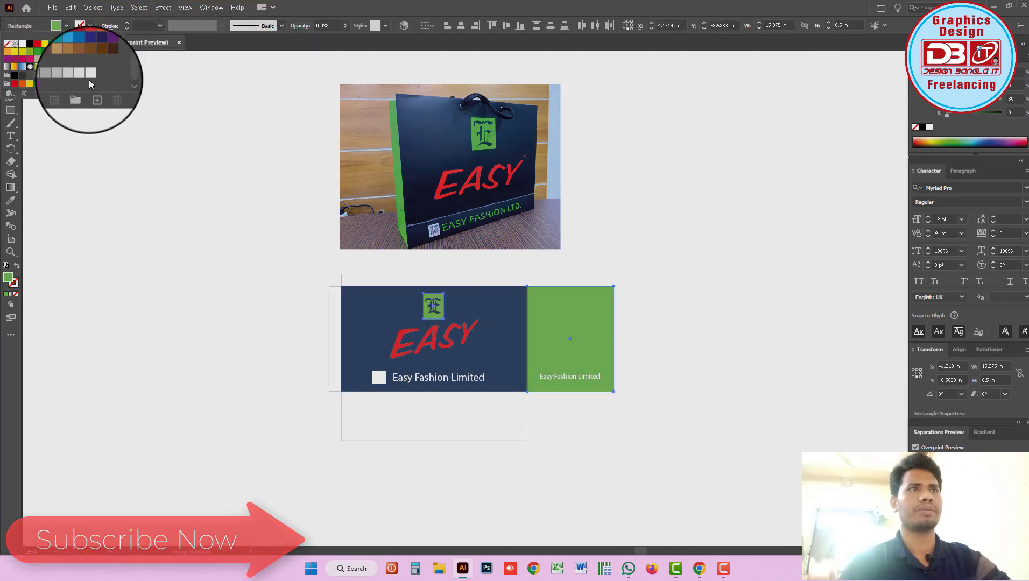
{"action": "left_click", "coordinate": [94, 93]}
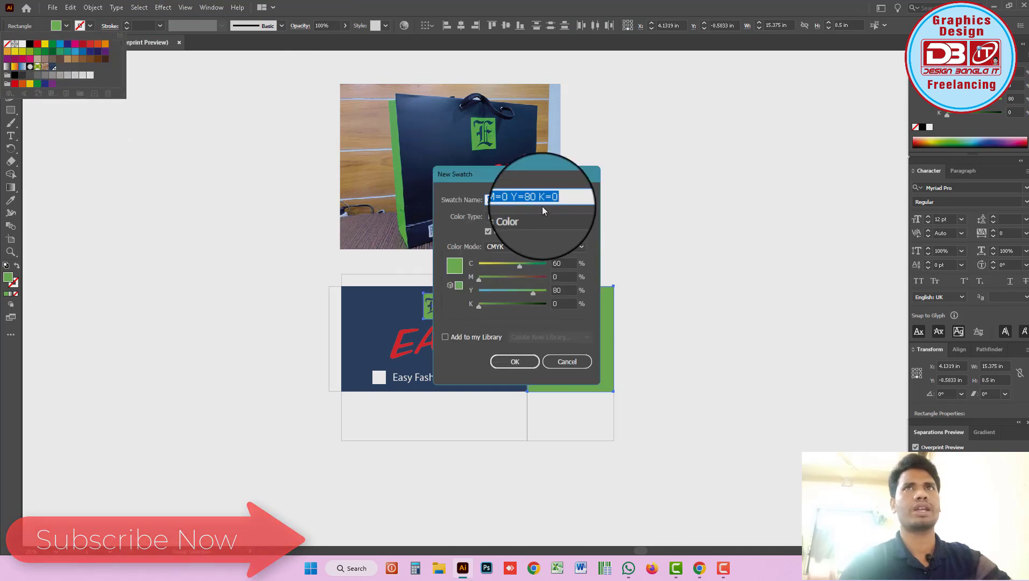
{"action": "key", "text": "BackSpace"}
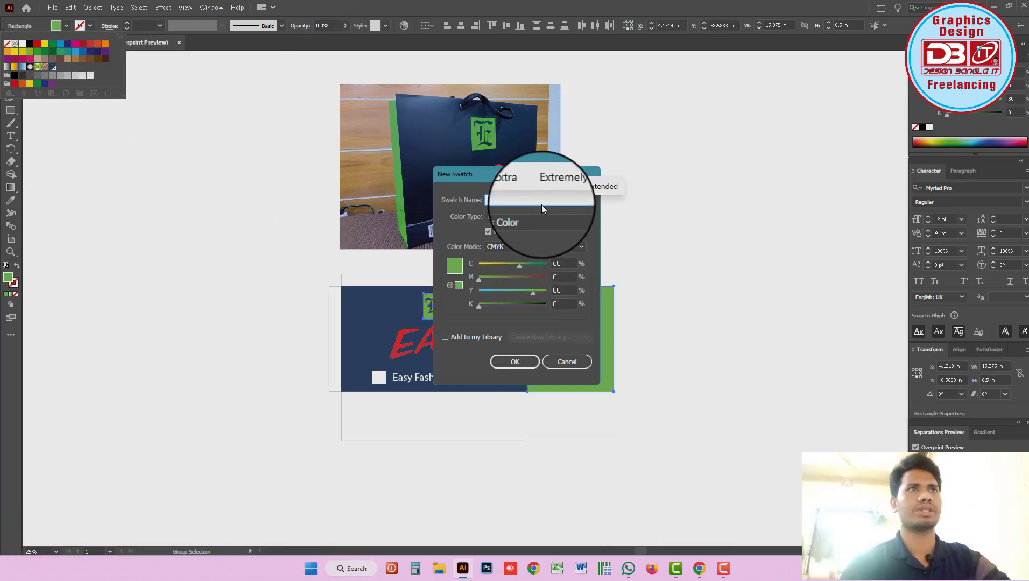
{"action": "type", "text": "g"}
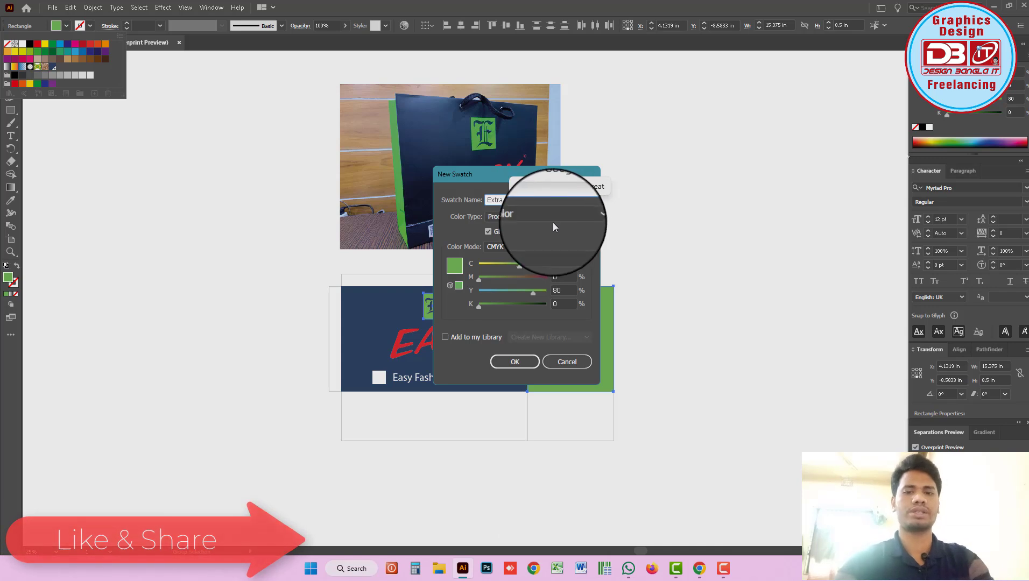
{"action": "left_click", "coordinate": [551, 219]}
{"action": "left_click", "coordinate": [524, 241]}
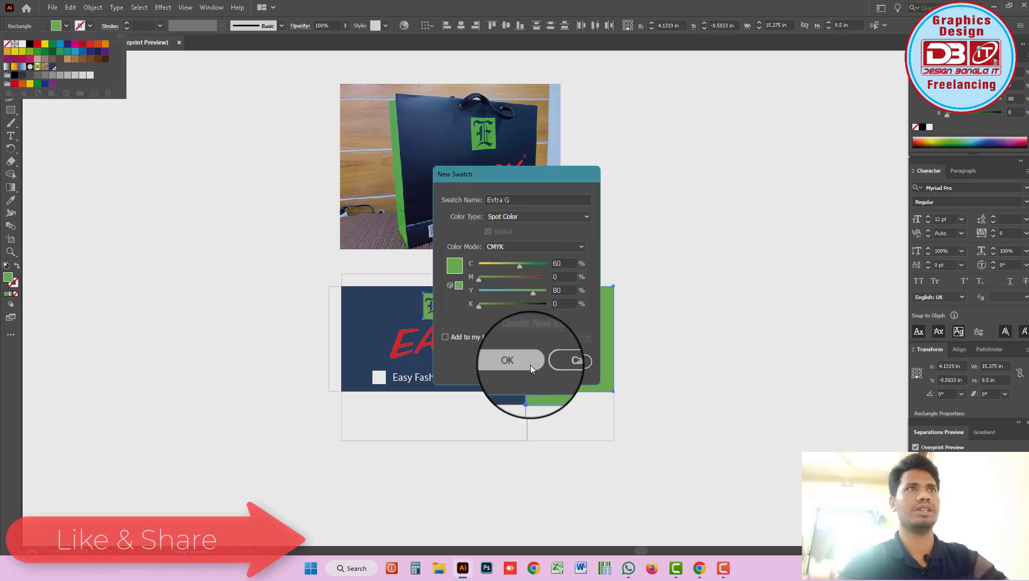
{"action": "left_click", "coordinate": [530, 363]}
- Deselect the green shapes and select the navy front panel rectangle
{"action": "left_click", "coordinate": [672, 235]}
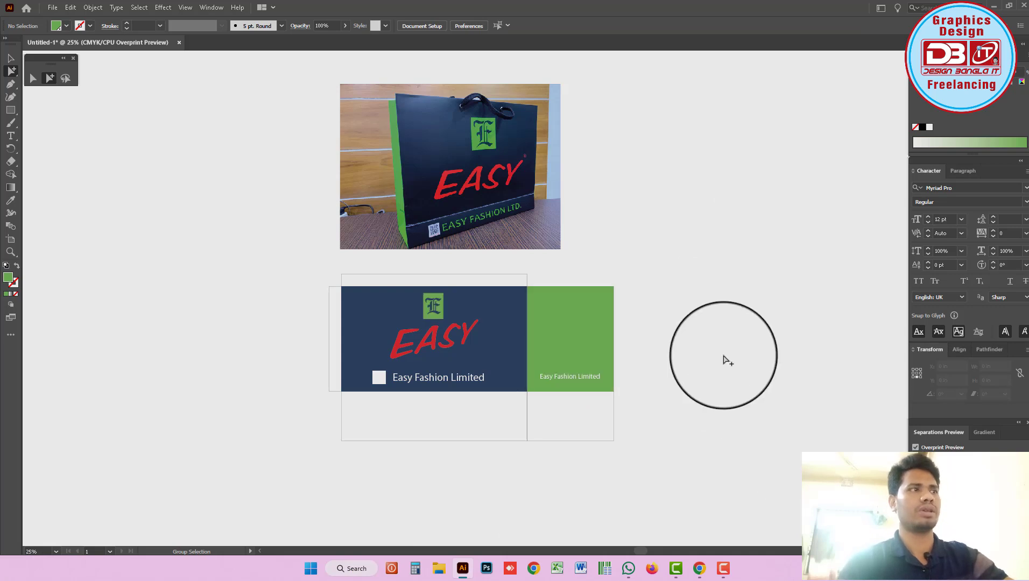
{"action": "left_click", "coordinate": [10, 58]}
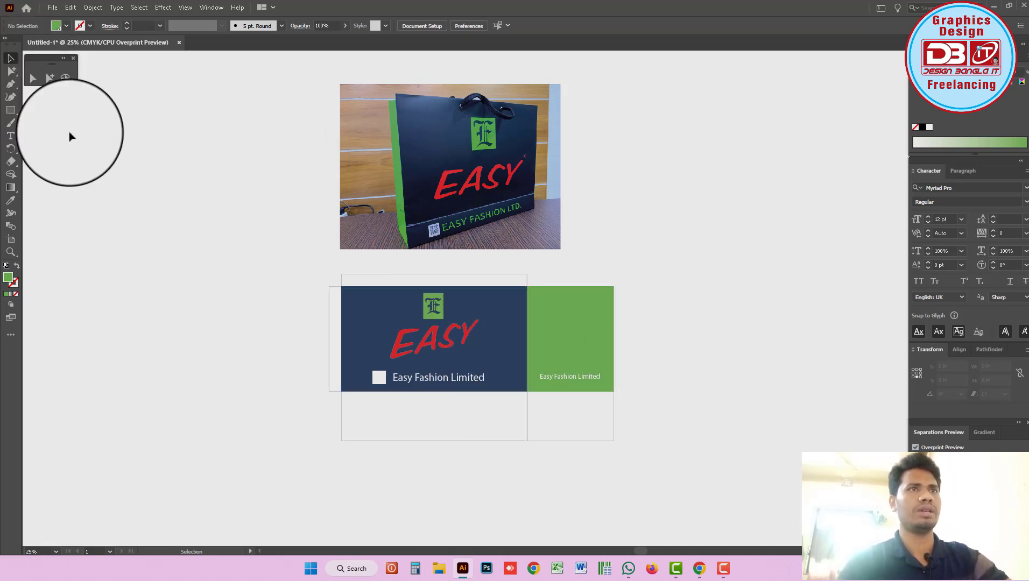
{"action": "left_click", "coordinate": [492, 347]}
- Save the EASY wordmark's red (M100 Y100) as a CMYK swatch named 'Extra Red'
{"action": "left_click", "coordinate": [432, 341]}
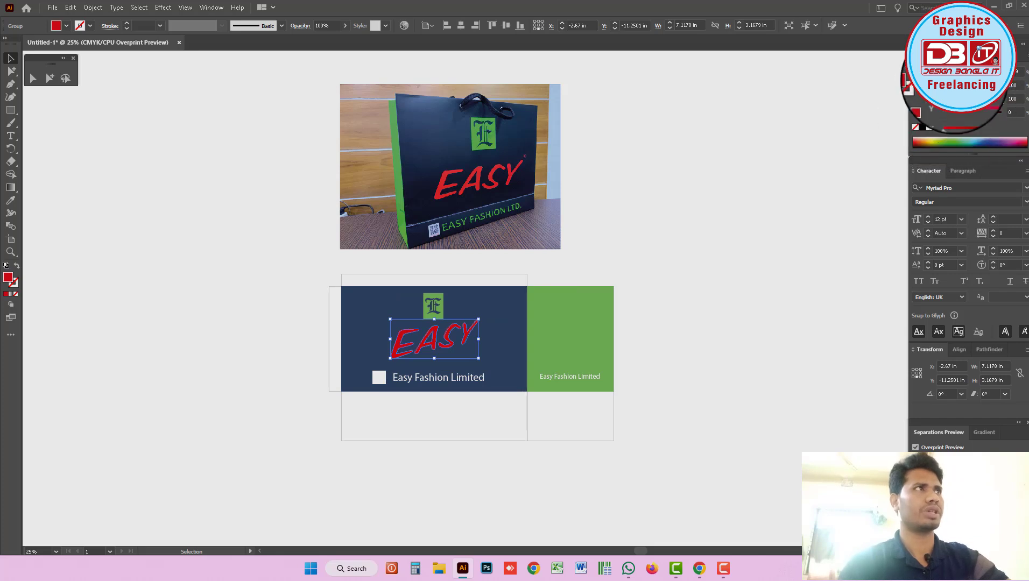
{"action": "left_click", "coordinate": [66, 27]}
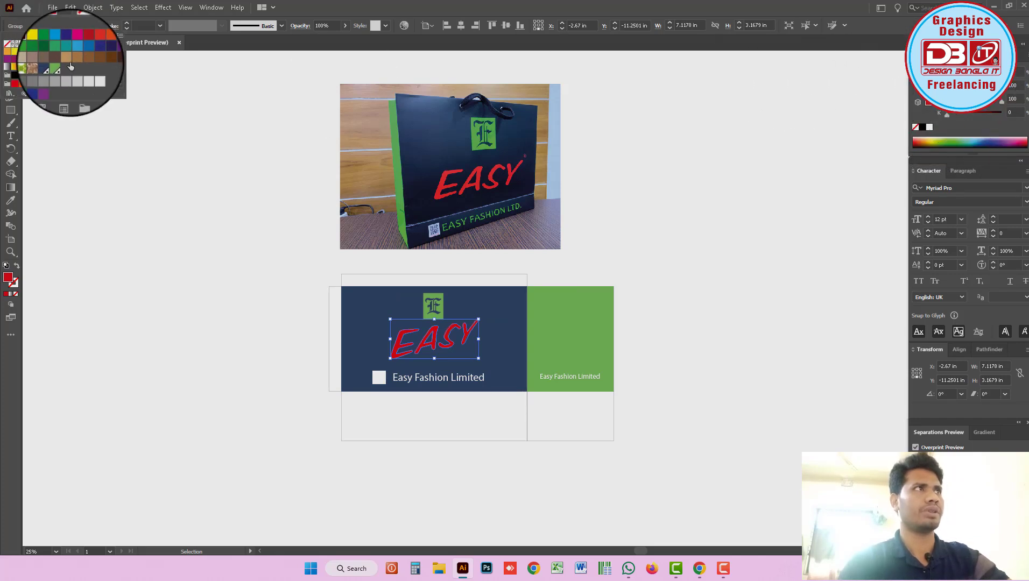
{"action": "left_click", "coordinate": [95, 93]}
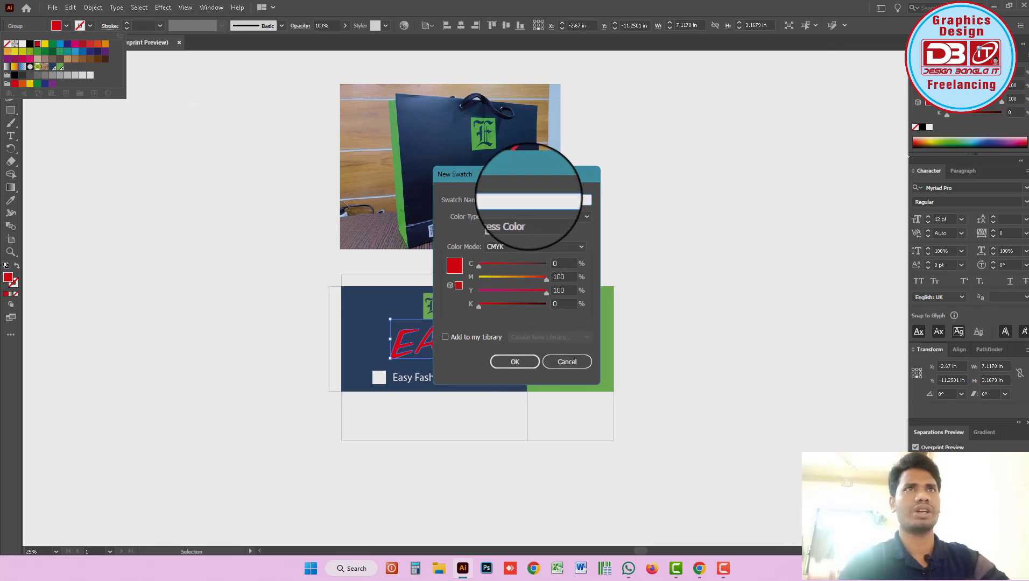
{"action": "type", "text": "Re"}
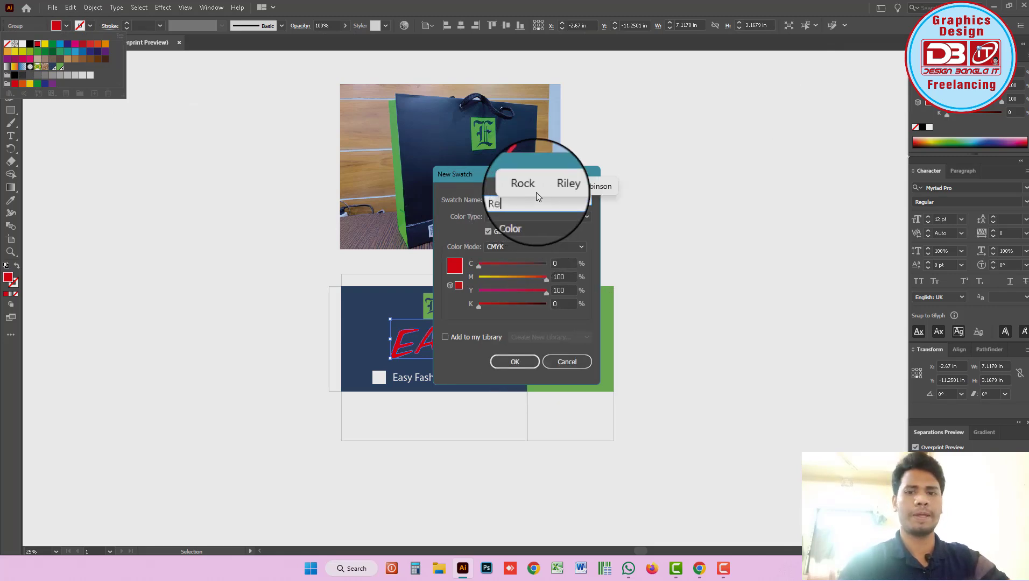
{"action": "type", "text": "d"}
{"action": "key", "text": "Home"}
{"action": "type", "text": "Extra"}
{"action": "left_click", "coordinate": [521, 215]}
{"action": "left_click", "coordinate": [522, 241]}
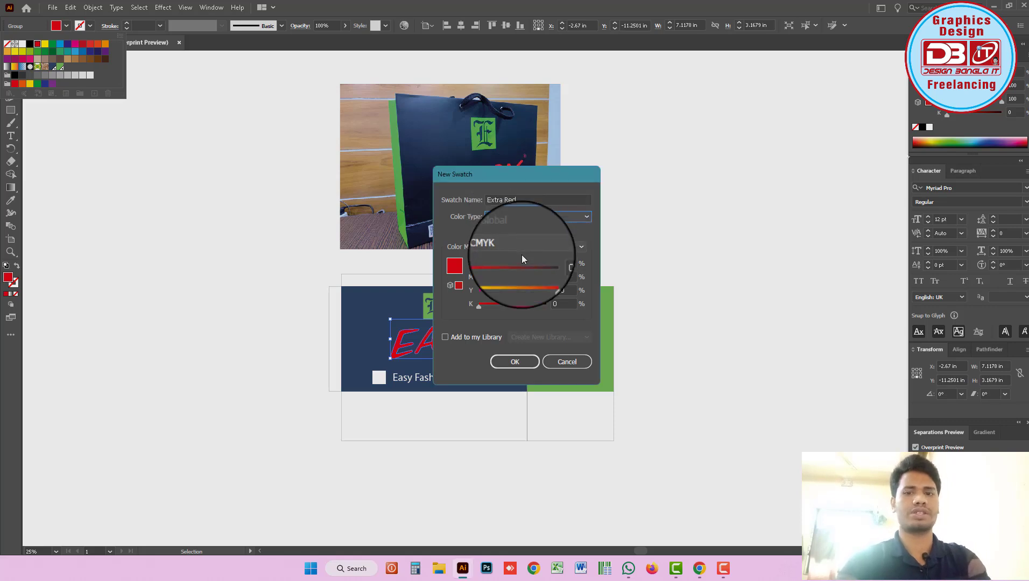
{"action": "left_click", "coordinate": [520, 362]}
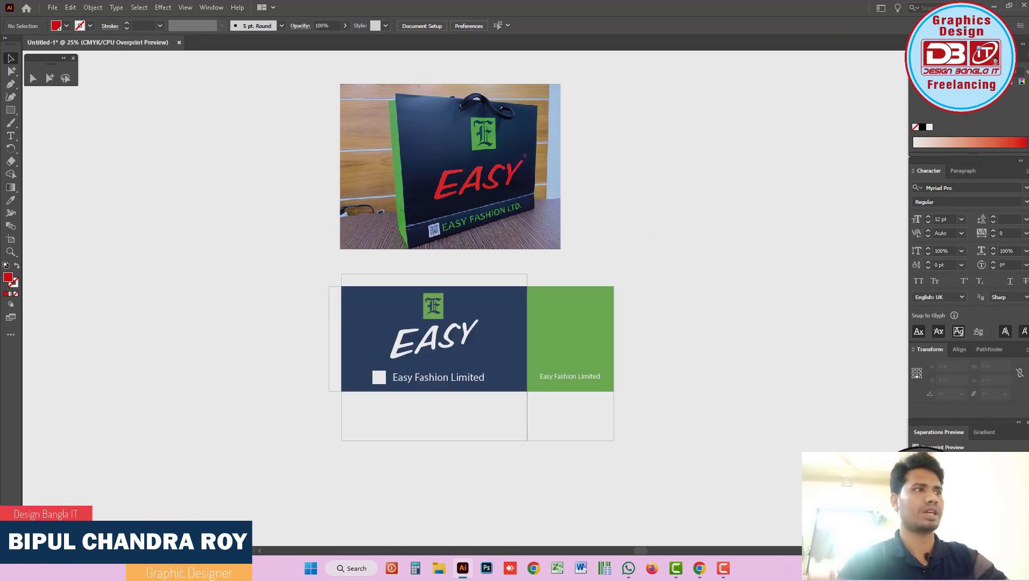
- Zoom in on the bag layout toward the green side panel
{"action": "left_click_drag", "start_coordinate": [588, 450], "coordinate": [607, 450]}
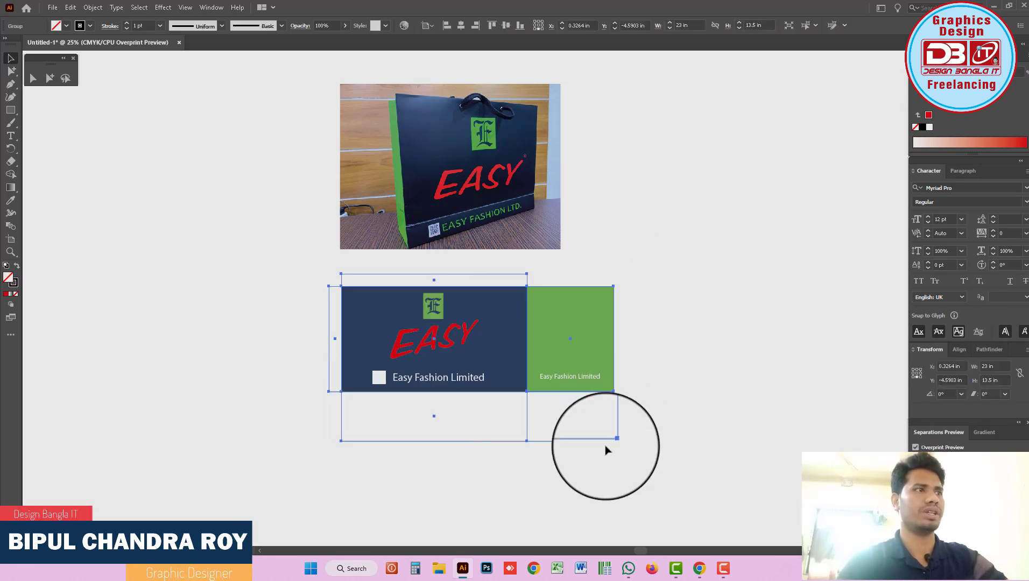
{"action": "left_click", "coordinate": [731, 387]}
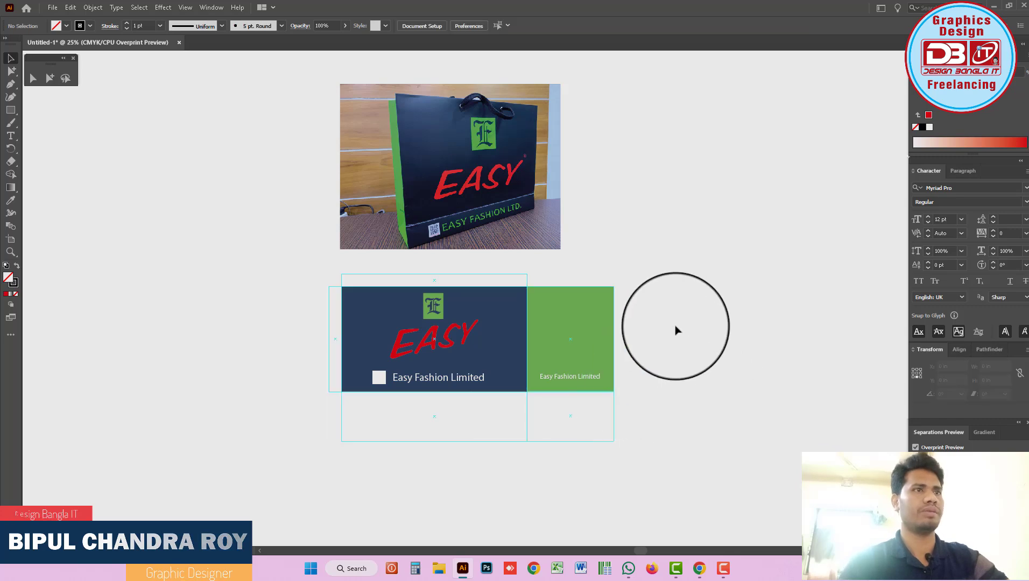
{"action": "scroll", "coordinate": [526, 340], "scroll_direction": "up", "scroll_amount": 1}
{"action": "left_click_drag", "start_coordinate": [447, 322], "coordinate": [493, 323]}
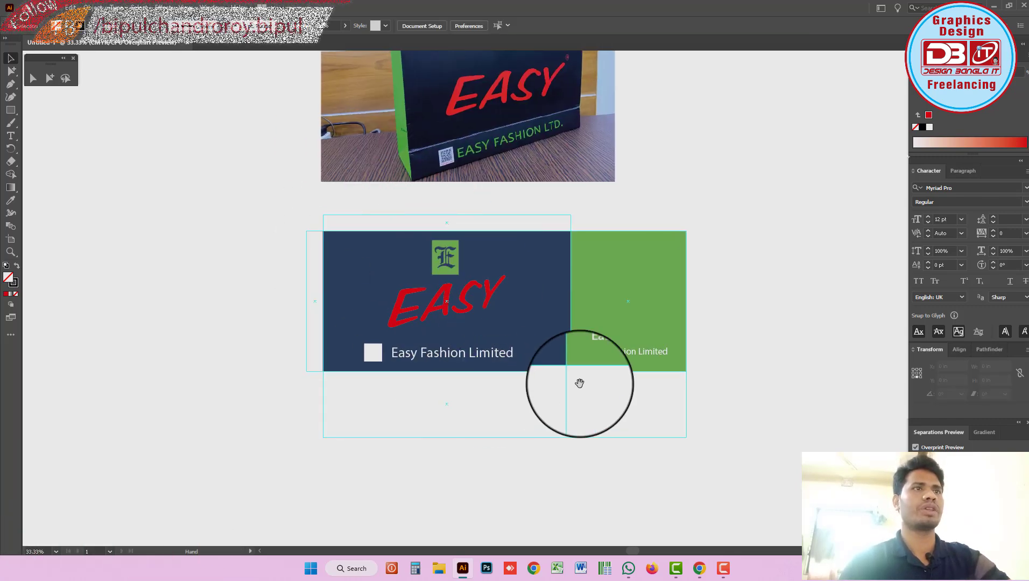
{"action": "scroll", "coordinate": [634, 281], "scroll_direction": "up", "scroll_amount": 1}
{"action": "scroll", "coordinate": [634, 281], "scroll_direction": "up", "scroll_amount": 1}
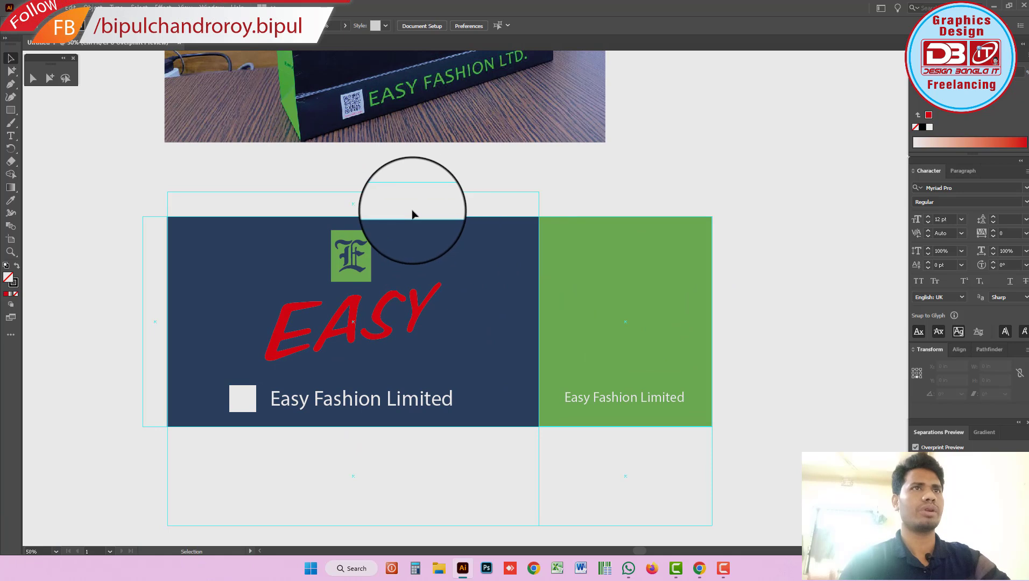
- Switch to Direct Selection and open General preferences showing the 4mm keyboard increment
{"action": "right_click", "coordinate": [604, 178]}
{"action": "key", "text": "Escape"}
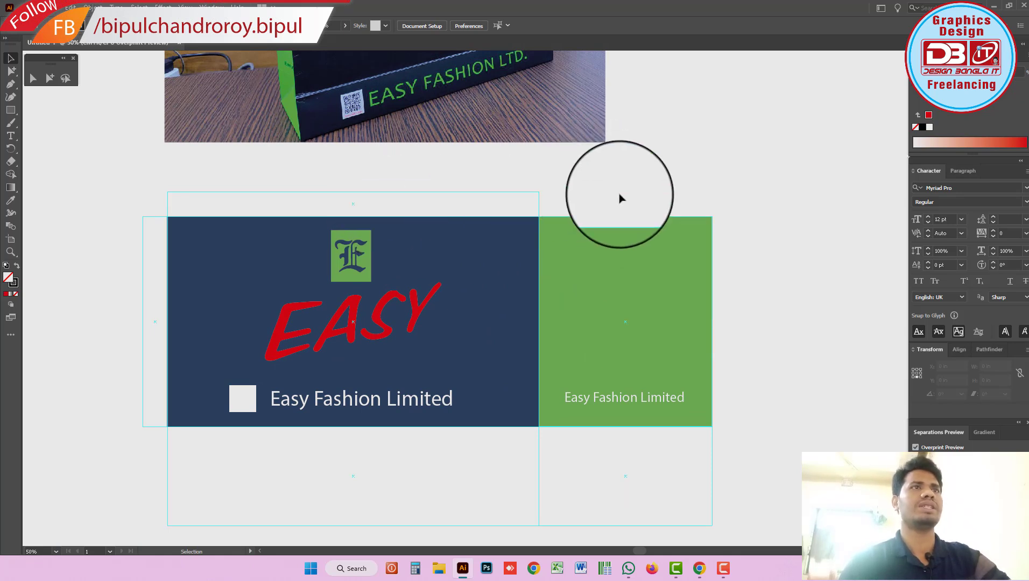
{"action": "left_click", "coordinate": [10, 71]}
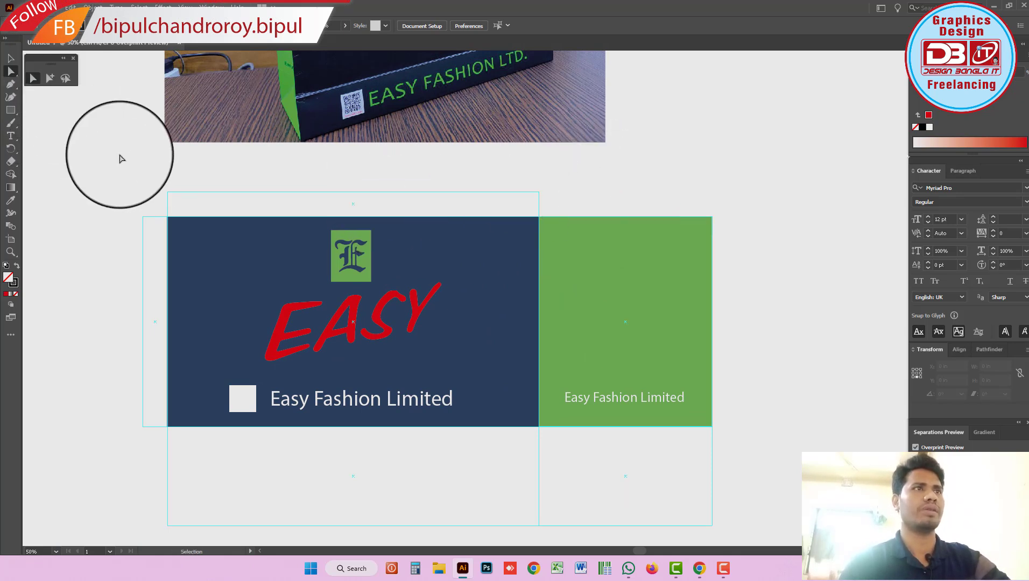
{"action": "key", "text": "ctrl+k"}
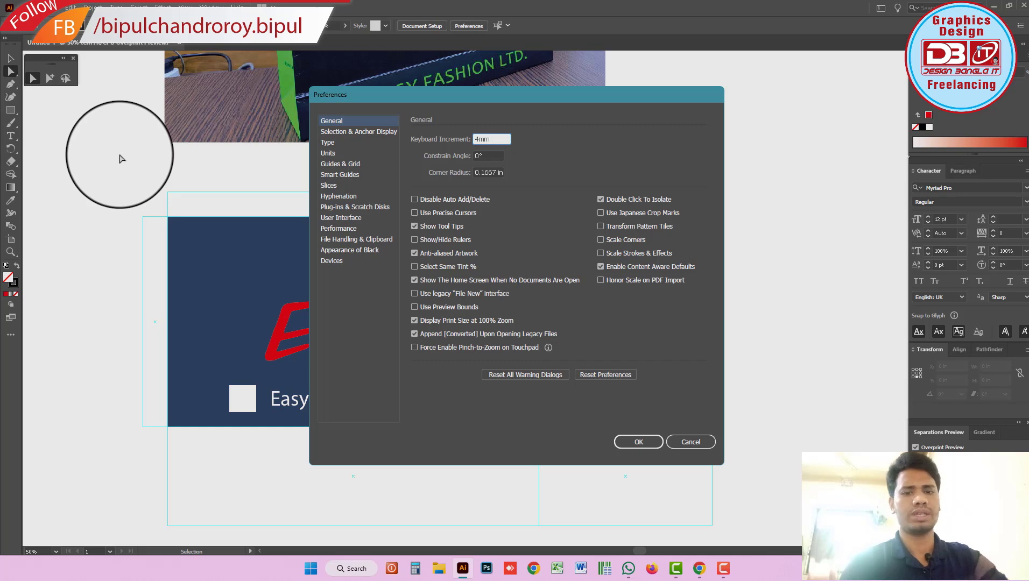
- Nudge the navy front panel's top, left and bottom edges outward past the dieline for bleed
{"action": "key", "text": "Return"}
{"action": "left_click_drag", "start_coordinate": [192, 200], "coordinate": [209, 235]}
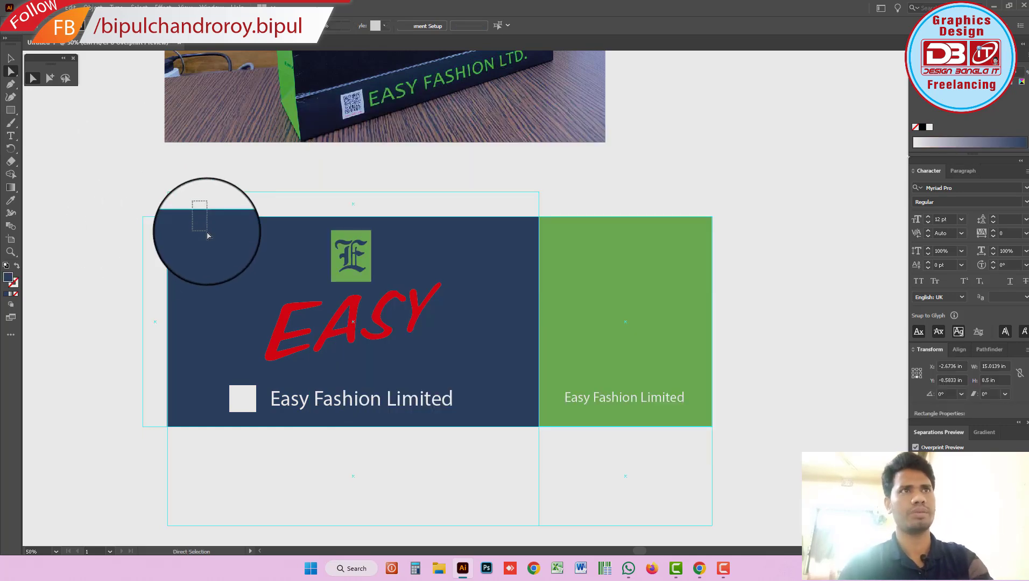
{"action": "key", "text": "Up"}
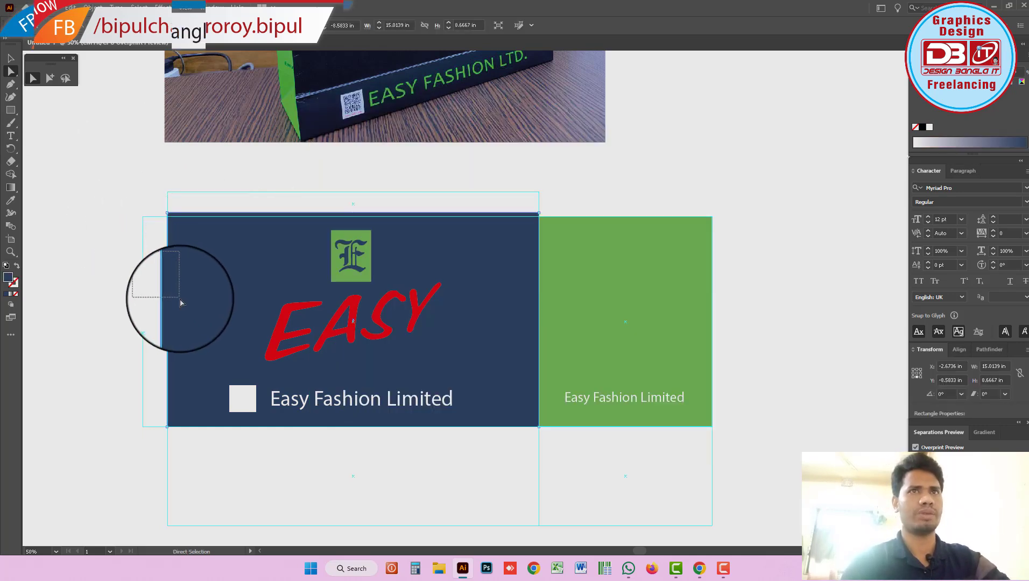
{"action": "key", "text": "Left"}
{"action": "left_click_drag", "start_coordinate": [307, 474], "coordinate": [271, 427]}
{"action": "key", "text": "Down"}
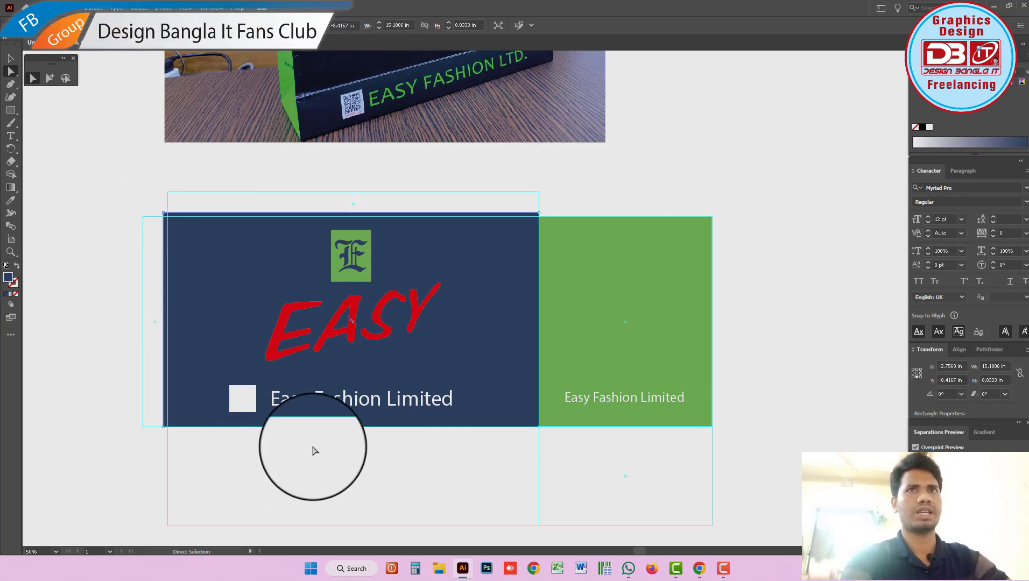
{"action": "key", "text": "Down"}
- Extend the green gusset's bottom, right and top edges outward to match the bleed
{"action": "mouse_move", "coordinate": [586, 460]}
{"action": "left_mouse_down"}
{"action": "mouse_move", "coordinate": [565, 425]}
{"action": "mouse_move", "coordinate": [579, 440]}
{"action": "left_mouse_up"}
{"action": "key", "text": "Down"}
{"action": "key", "text": "Down"}
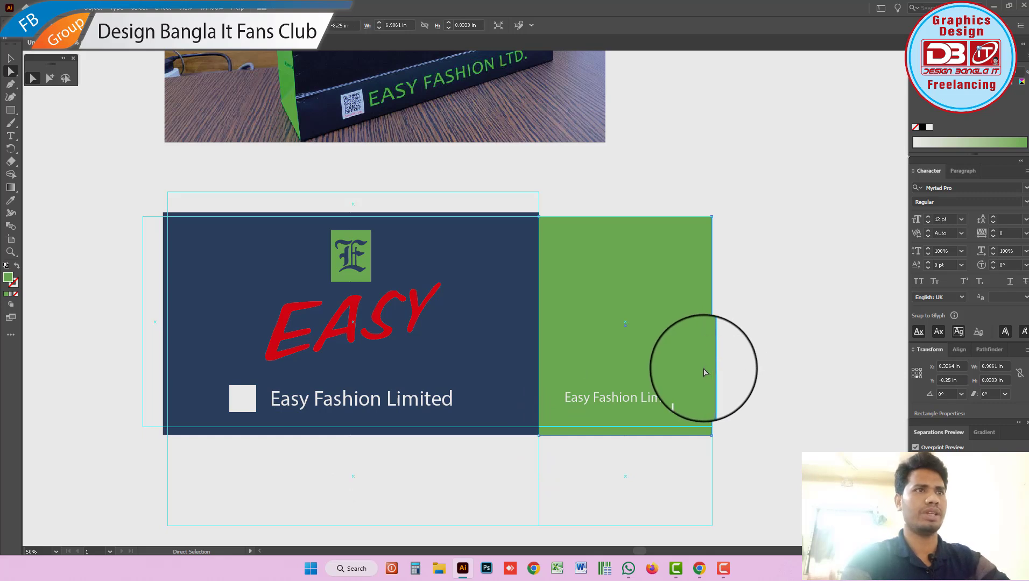
{"action": "key", "text": "Right"}
{"action": "left_click_drag", "start_coordinate": [642, 232], "coordinate": [644, 230]}
{"action": "key", "text": "Up"}
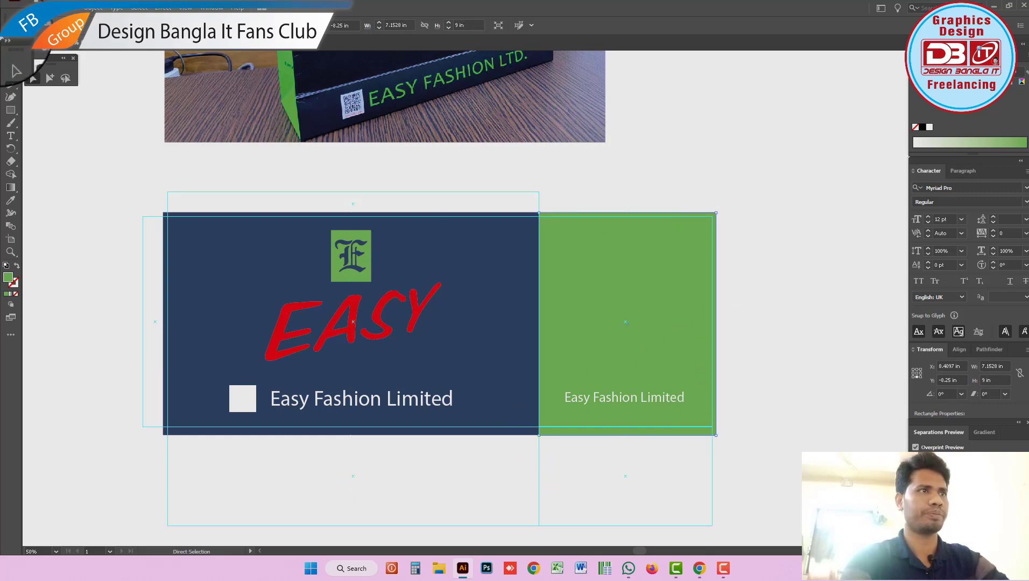
- Return to the Selection tool and zoom out on the bag layout
{"action": "left_click", "coordinate": [11, 58]}
{"action": "right_click", "coordinate": [102, 206]}
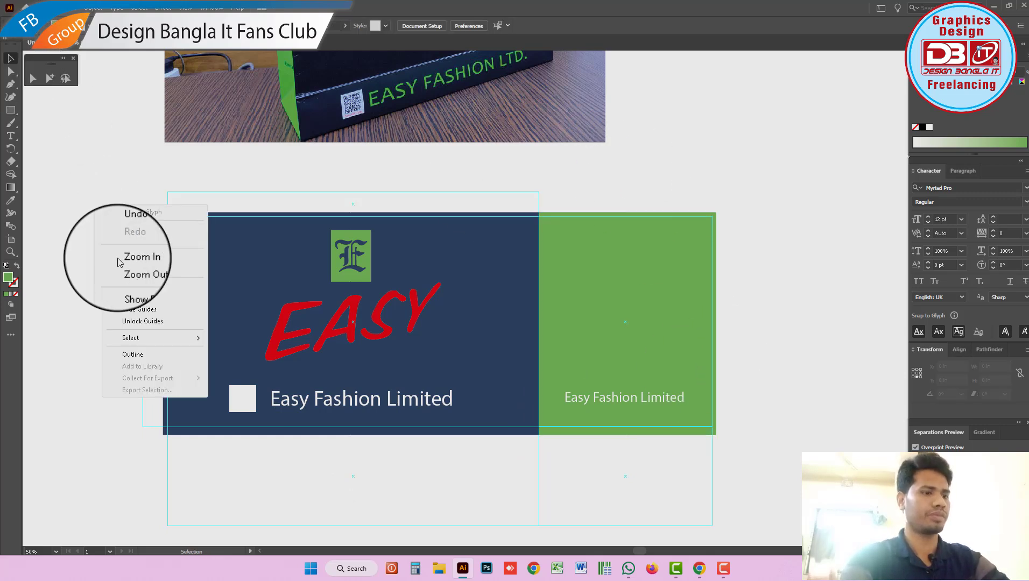
{"action": "left_click", "coordinate": [130, 326]}
{"action": "key", "text": "ctrl+minus"}
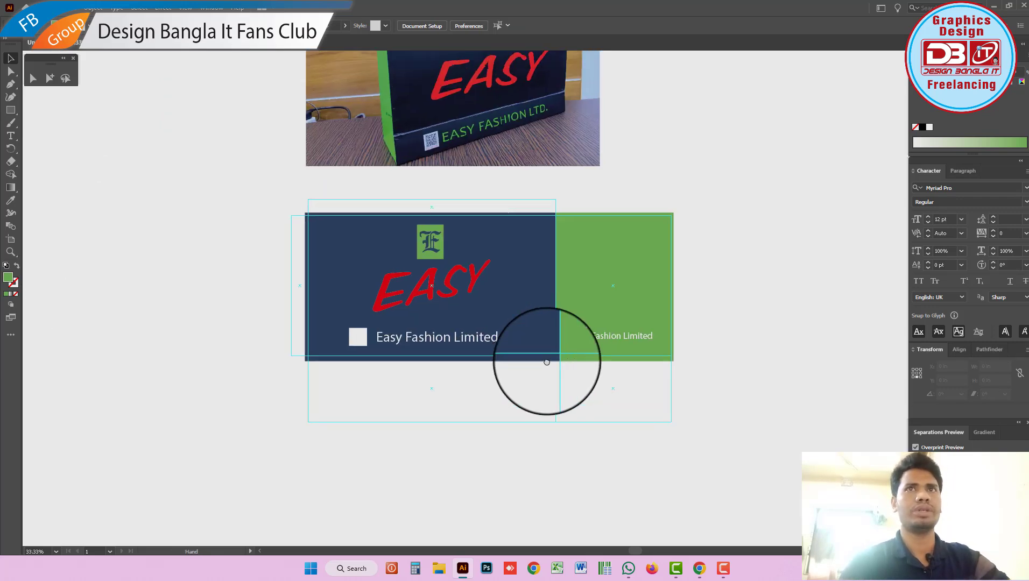
- Select the whole bag layout, zoom out to view it all, then deselect
{"action": "left_click_drag", "start_coordinate": [266, 191], "coordinate": [729, 486]}
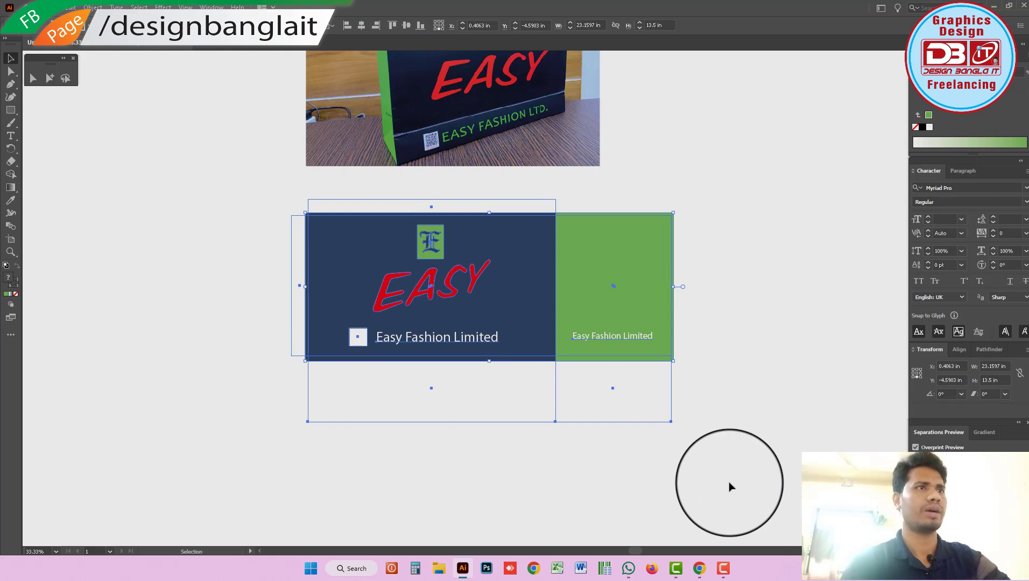
{"action": "scroll", "coordinate": [730, 479], "scroll_direction": "up", "scroll_amount": 2}
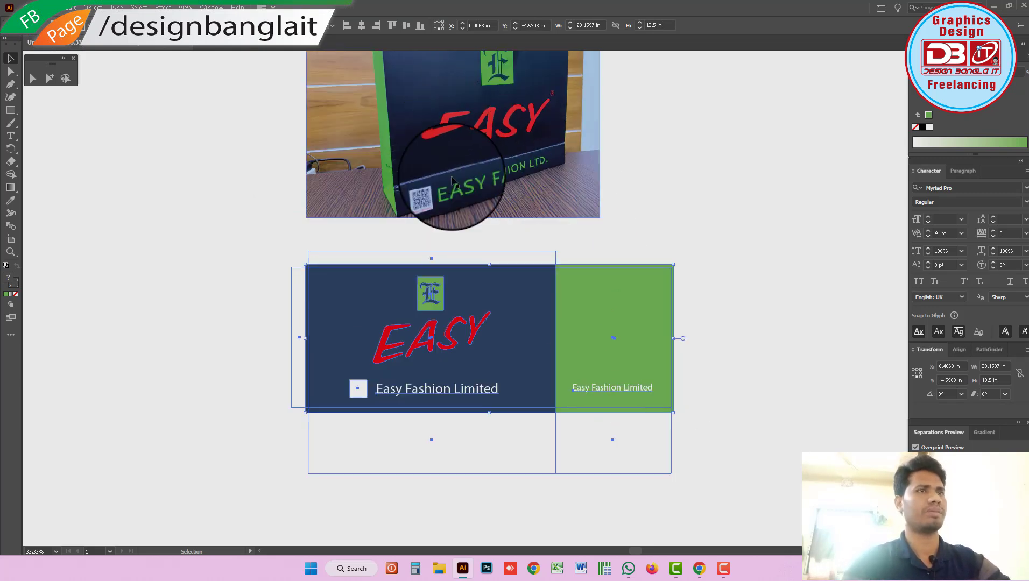
{"action": "scroll", "coordinate": [489, 174], "scroll_direction": "up", "scroll_amount": 2}
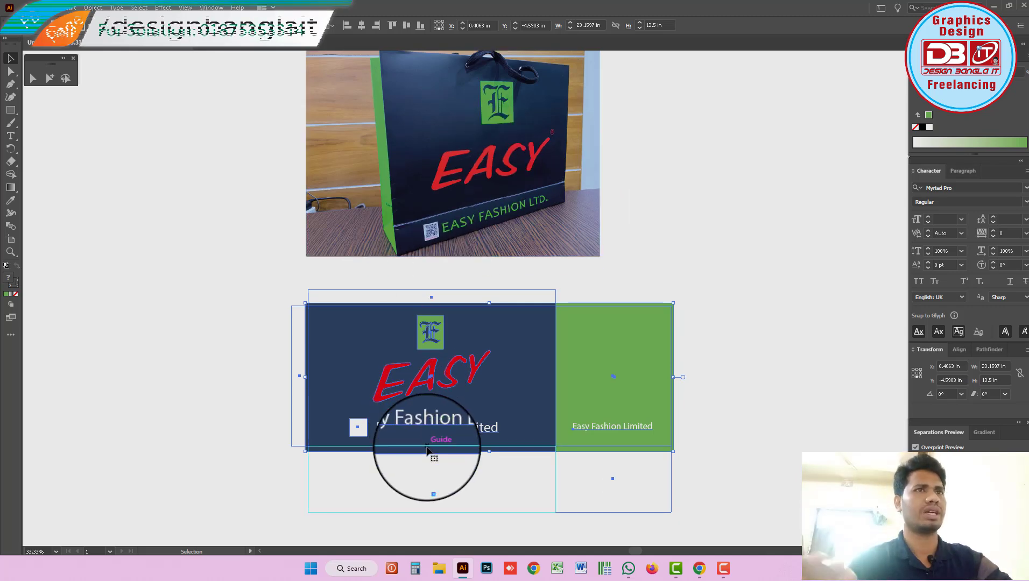
{"action": "scroll", "coordinate": [426, 446], "scroll_direction": "down", "scroll_amount": 1}
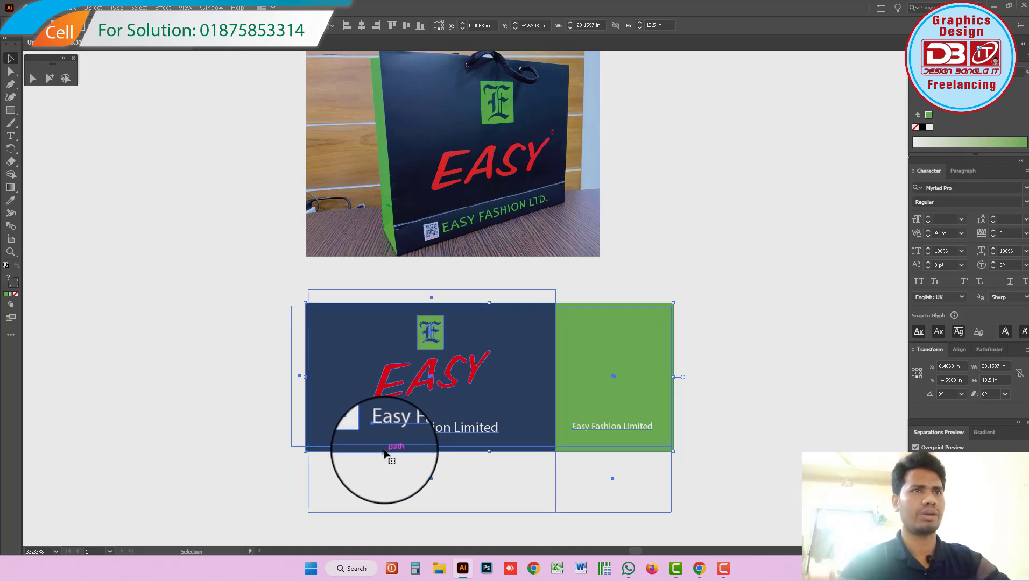
{"action": "key", "text": "ctrl+alt+space"}
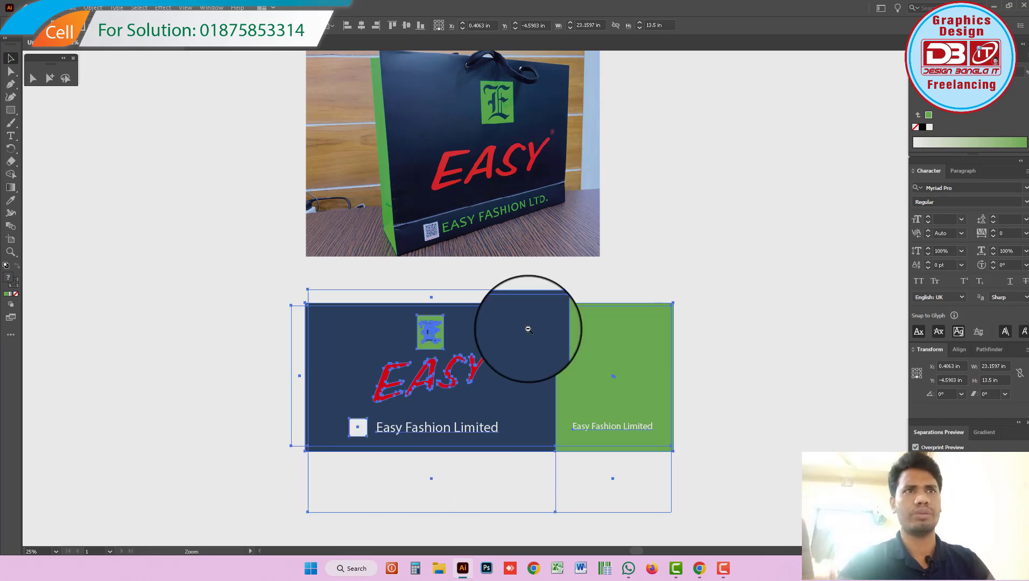
{"action": "left_click", "coordinate": [528, 329], "text": "ctrl+alt"}
{"action": "left_click", "coordinate": [321, 275]}
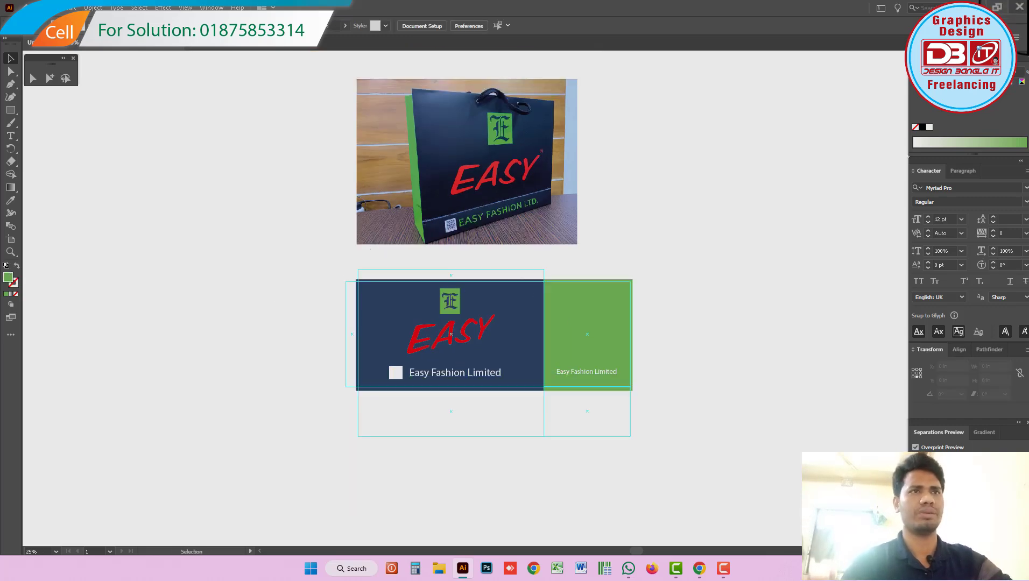
- Minimize Illustrator and WhatsApp and drag Registration Mark.ai from the desktop to open it
{"action": "left_click", "coordinate": [995, 9]}
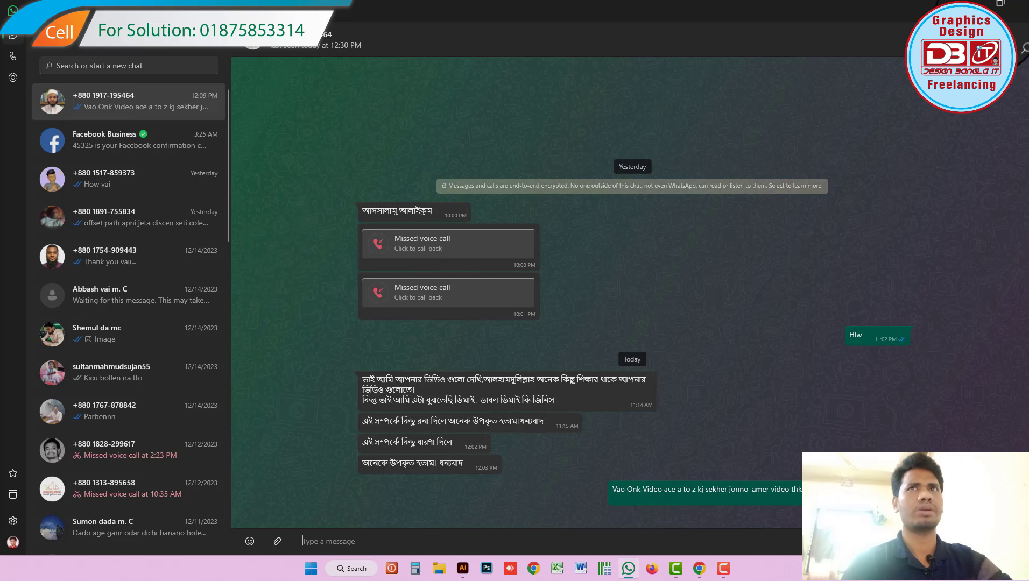
{"action": "left_click", "coordinate": [980, 9]}
{"action": "mouse_move", "coordinate": [184, 406]}
{"action": "left_mouse_down"}
{"action": "mouse_move", "coordinate": [479, 544]}
{"action": "mouse_move", "coordinate": [530, 13]}
{"action": "left_mouse_up"}
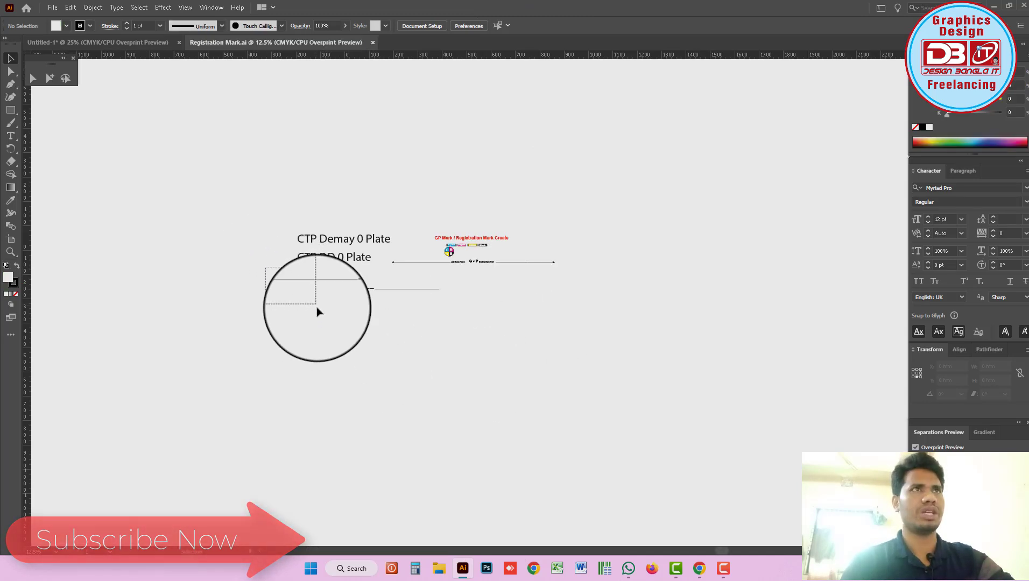
- Paste the registration marks into Untitled-1 and move them below the layout's left side
{"action": "left_click", "coordinate": [154, 43]}
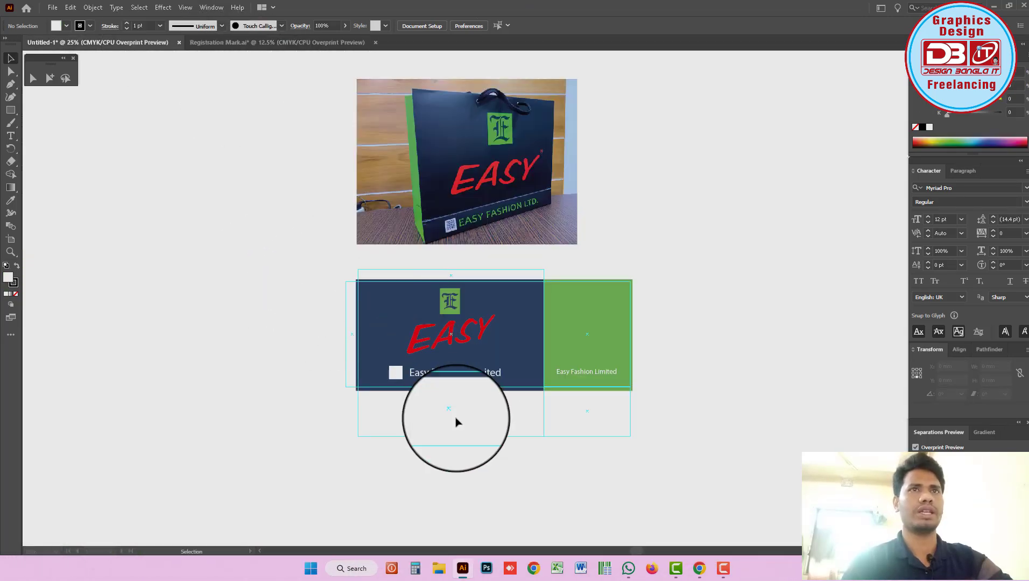
{"action": "key", "text": "ctrl+a"}
{"action": "scroll", "coordinate": [464, 427], "scroll_direction": "up", "scroll_amount": 3}
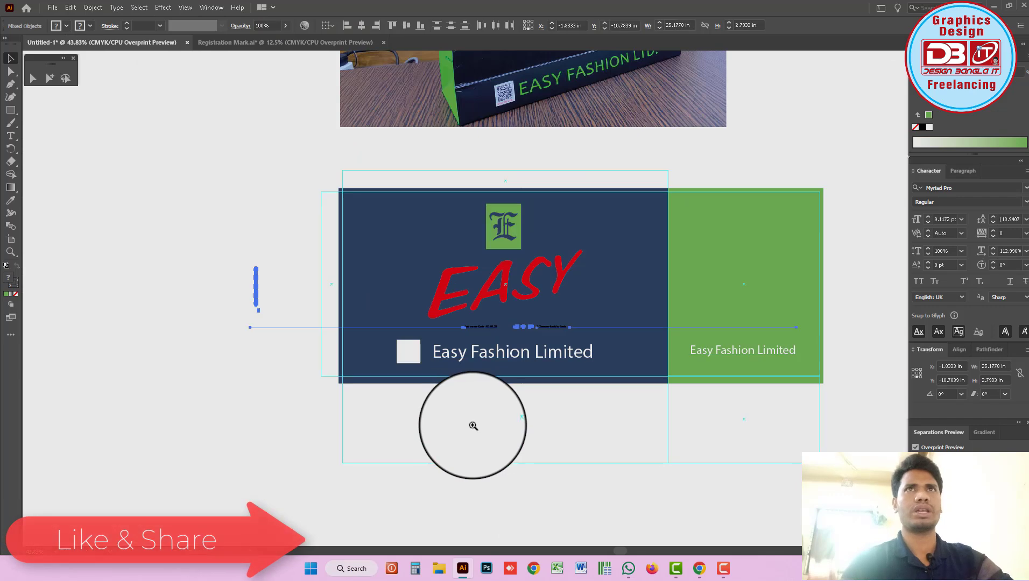
{"action": "left_click_drag", "start_coordinate": [430, 379], "coordinate": [440, 297]}
{"action": "left_click_drag", "start_coordinate": [268, 213], "coordinate": [277, 329]}
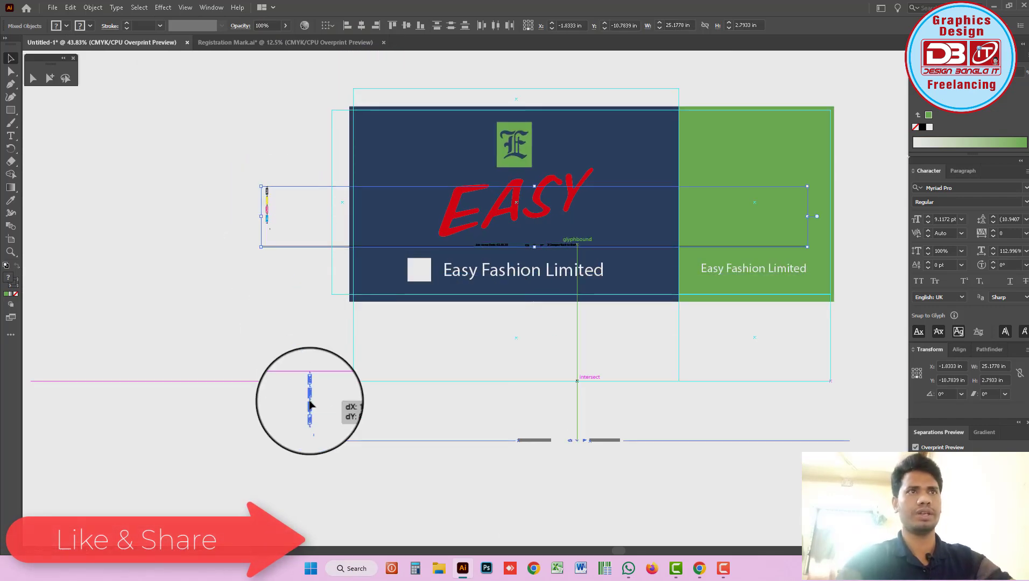
{"action": "left_click", "coordinate": [515, 338]}
- Scroll to show the marks below the dieline and turn on Overprint Preview
{"action": "scroll", "coordinate": [526, 326], "scroll_direction": "up", "scroll_amount": 1}
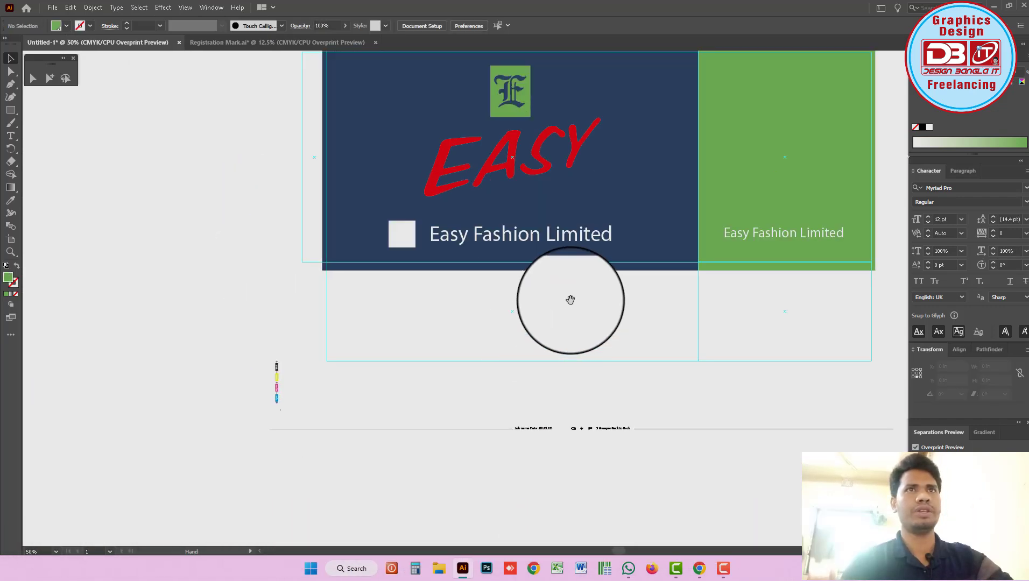
{"action": "left_click_drag", "start_coordinate": [569, 299], "coordinate": [573, 343]}
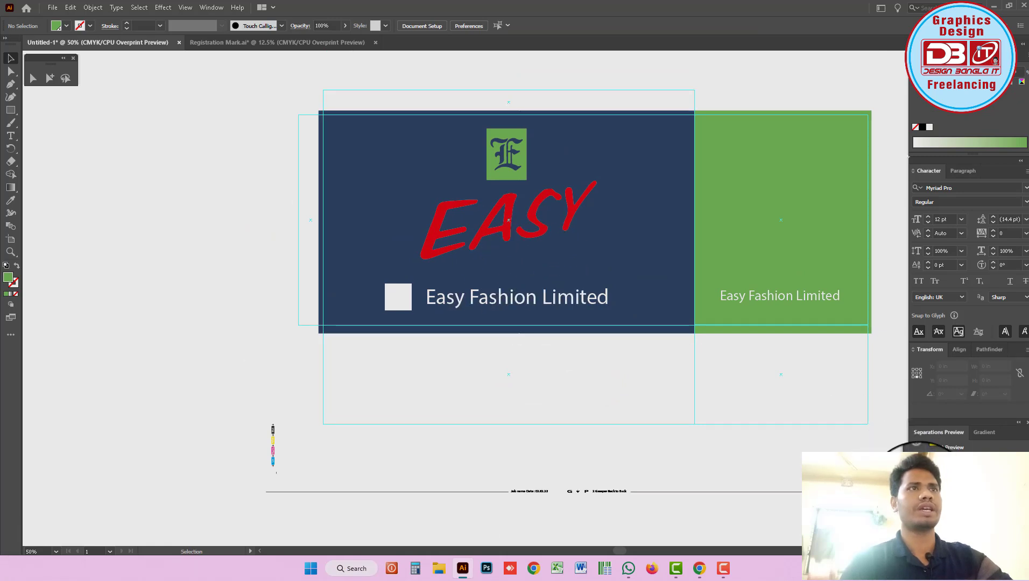
{"action": "left_click", "coordinate": [916, 447]}
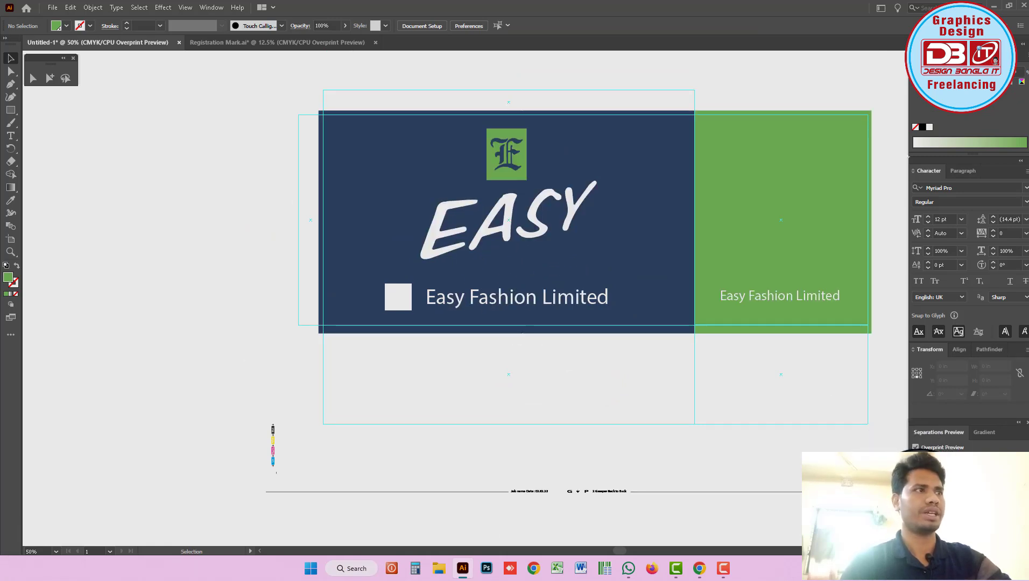
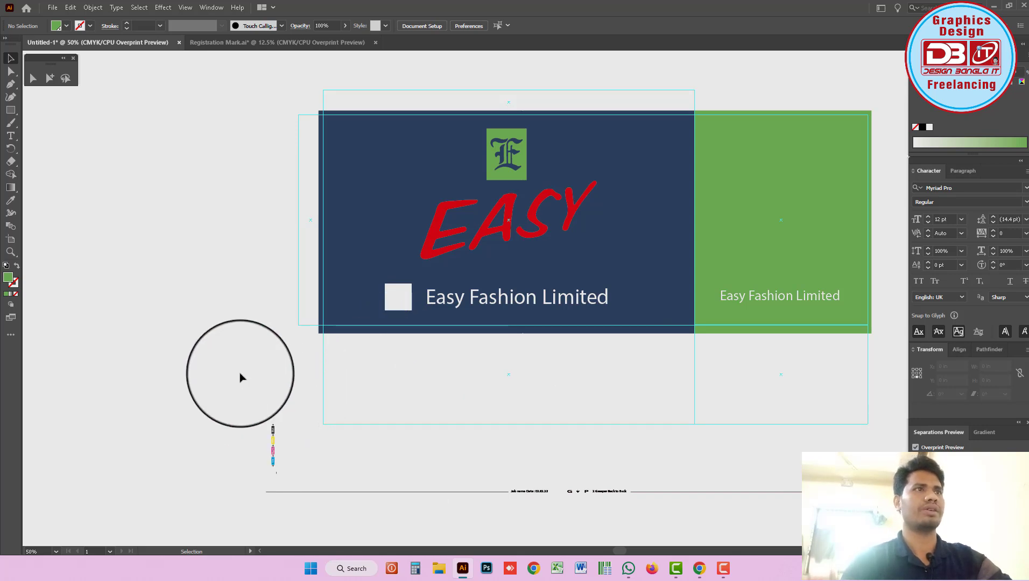
- Select the registration-mark group and undo its scaling to restore the colour bars' full size
{"action": "left_click", "coordinate": [273, 447]}
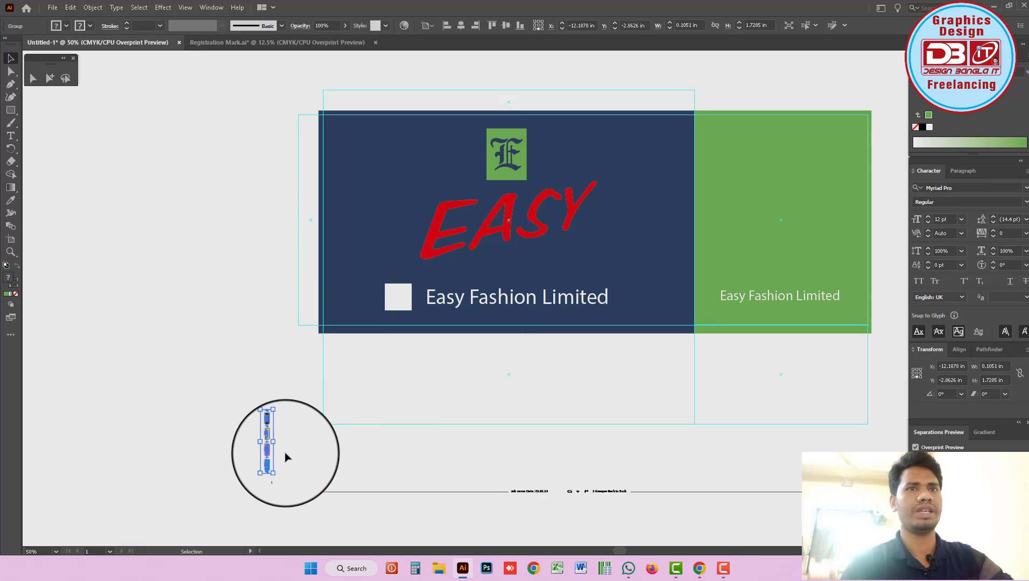
{"action": "left_click_drag", "start_coordinate": [275, 442], "coordinate": [311, 373]}
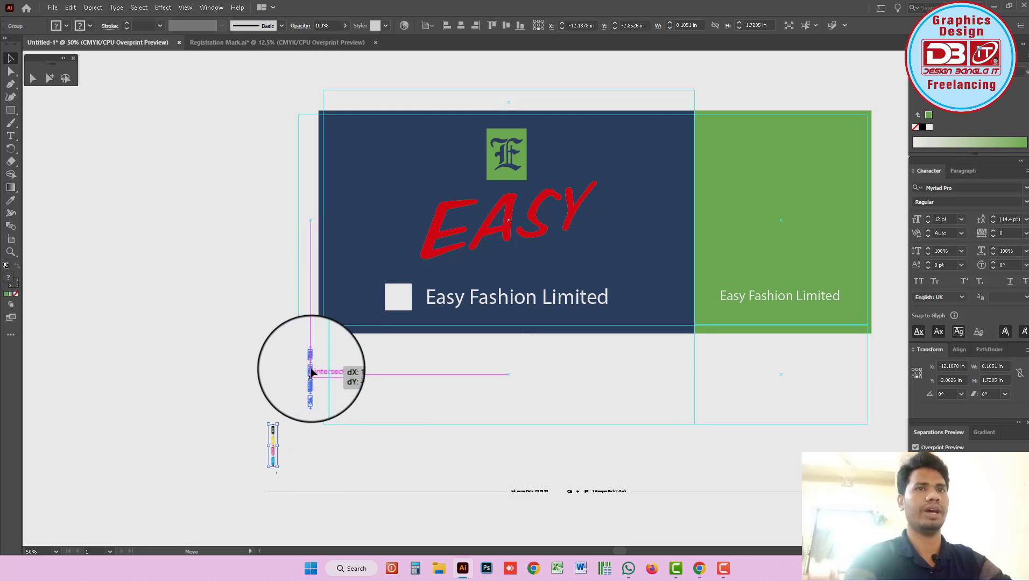
{"action": "scroll", "coordinate": [246, 333], "scroll_direction": "up", "scroll_amount": 5}
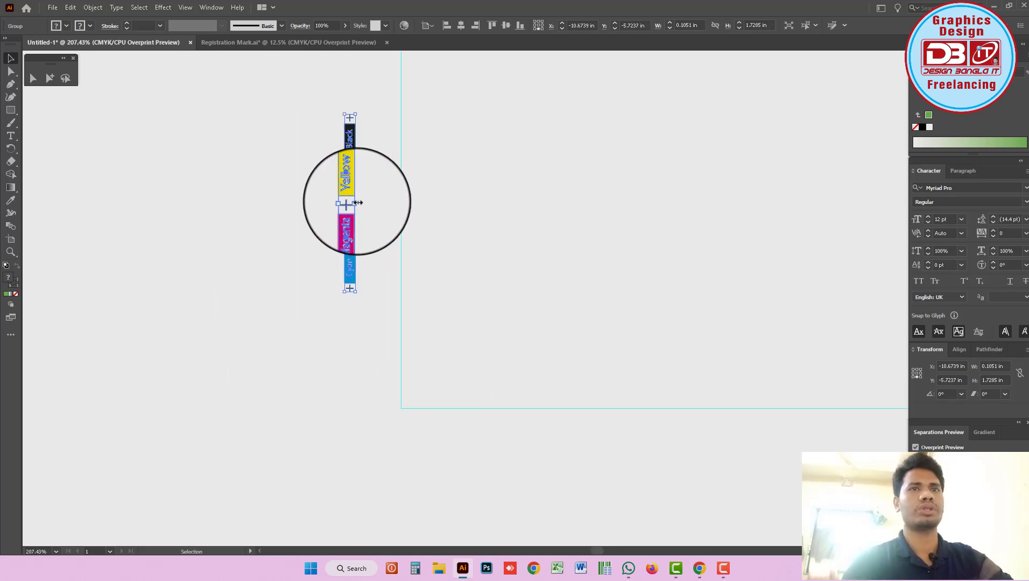
{"action": "key", "text": "ctrl+z"}
- Snap the colour-bar strip against the navy panel's left edge, then clear the selection
{"action": "mouse_move", "coordinate": [367, 204]}
{"action": "left_mouse_down"}
{"action": "mouse_move", "coordinate": [361, 223]}
{"action": "mouse_move", "coordinate": [510, 349]}
{"action": "mouse_move", "coordinate": [476, 330]}
{"action": "left_mouse_up"}
{"action": "scroll", "coordinate": [450, 269], "scroll_direction": "down", "scroll_amount": 4}
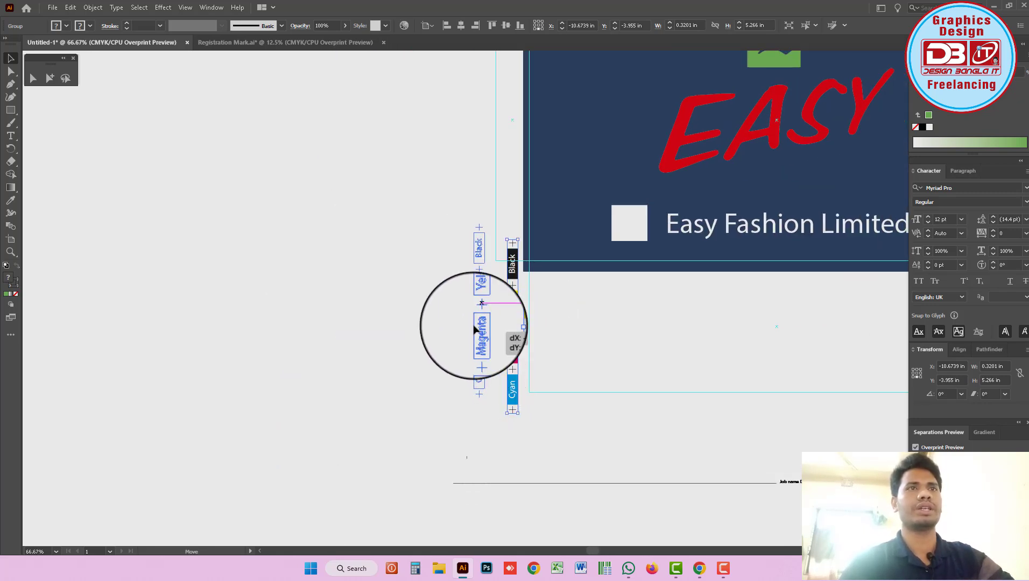
{"action": "left_click_drag", "start_coordinate": [578, 348], "coordinate": [511, 407]}
{"action": "mouse_move", "coordinate": [408, 363]}
{"action": "left_mouse_down"}
{"action": "mouse_move", "coordinate": [431, 355]}
{"action": "mouse_move", "coordinate": [260, 177]}
{"action": "left_mouse_up"}
{"action": "left_click", "coordinate": [49, 78]}
{"action": "right_click", "coordinate": [232, 225]}
{"action": "left_click", "coordinate": [252, 272]}
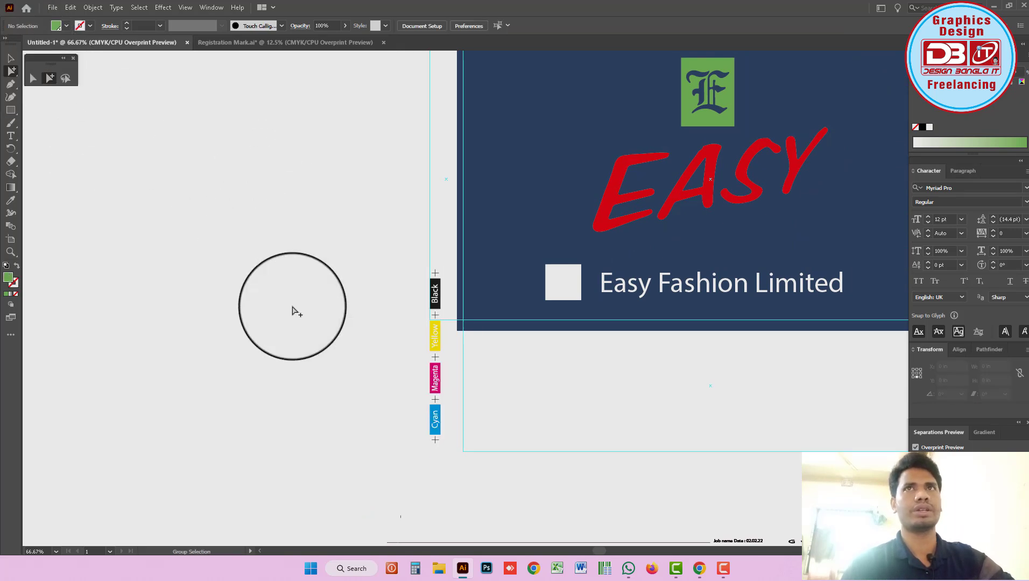
- Delete the Black bar and recolour the Yellow bar with the logo's green
{"action": "left_click_drag", "start_coordinate": [430, 272], "coordinate": [442, 309]}
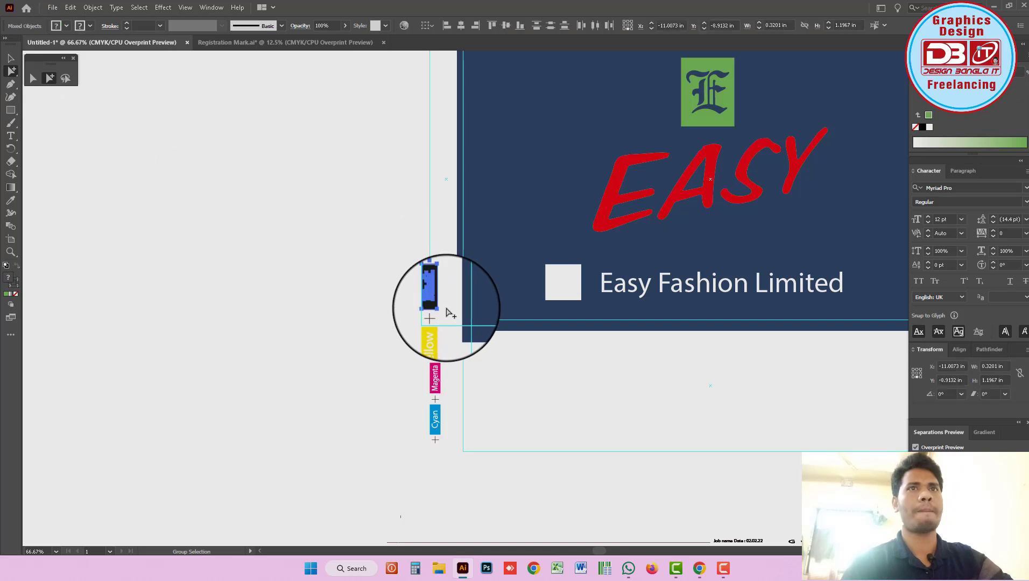
{"action": "key", "text": "Delete"}
{"action": "left_click", "coordinate": [441, 349]}
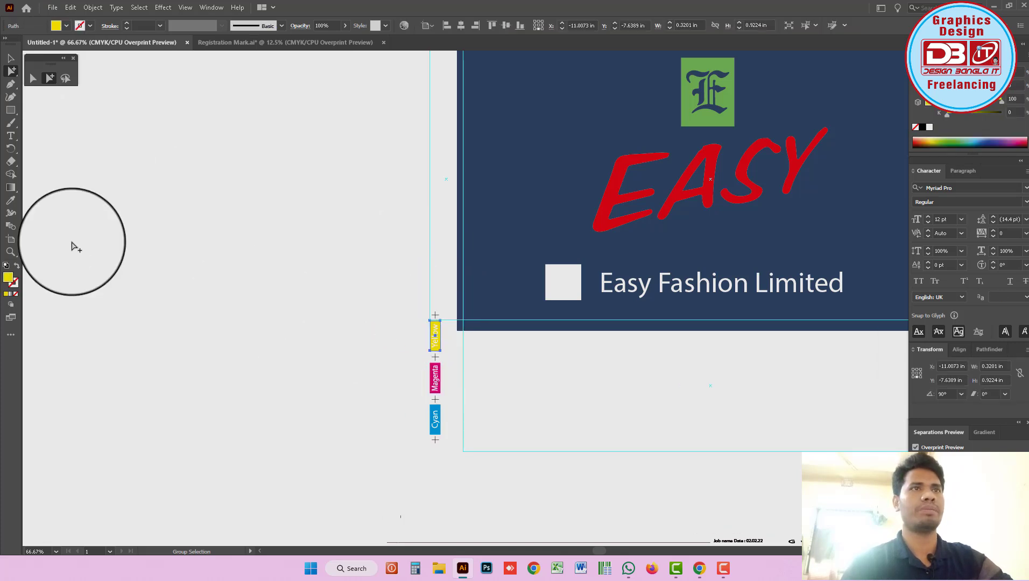
{"action": "left_click", "coordinate": [7, 206]}
{"action": "left_click", "coordinate": [704, 99]}
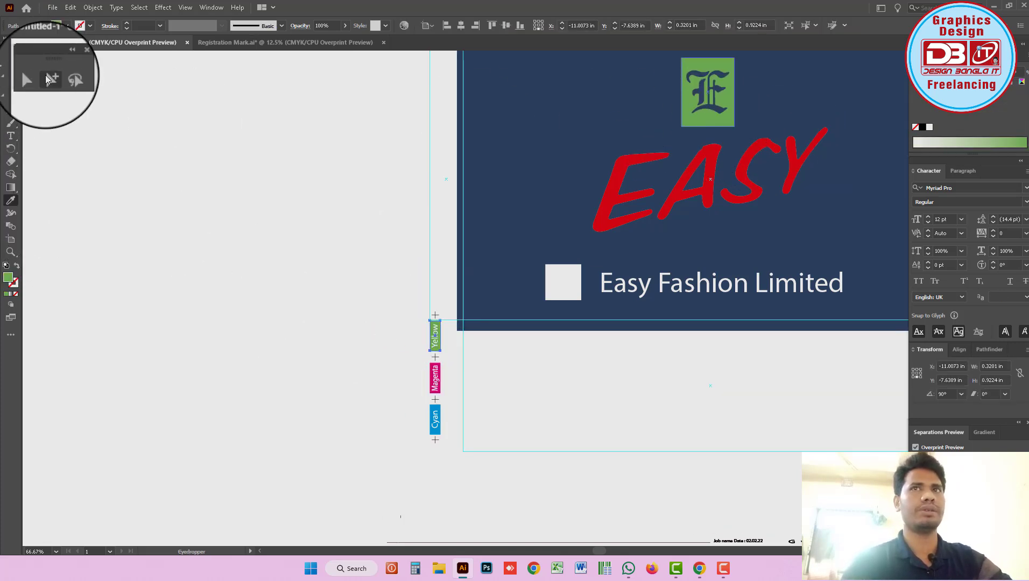
- Recolour the Magenta bar with EASY's red and the Cyan bar with the navy background
{"action": "left_click", "coordinate": [52, 80]}
{"action": "left_click", "coordinate": [205, 179]}
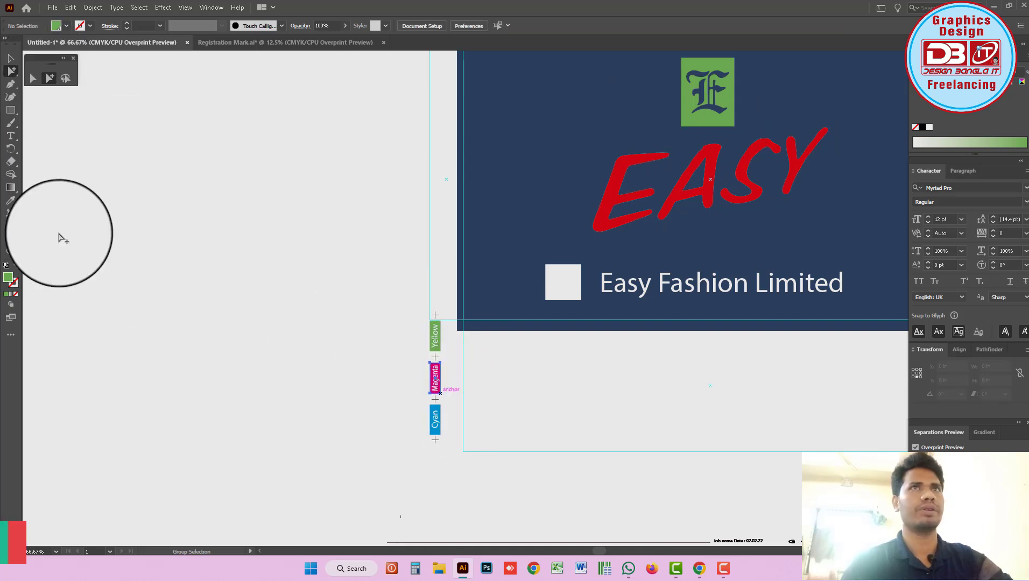
{"action": "left_click", "coordinate": [10, 201]}
{"action": "left_click", "coordinate": [611, 218]}
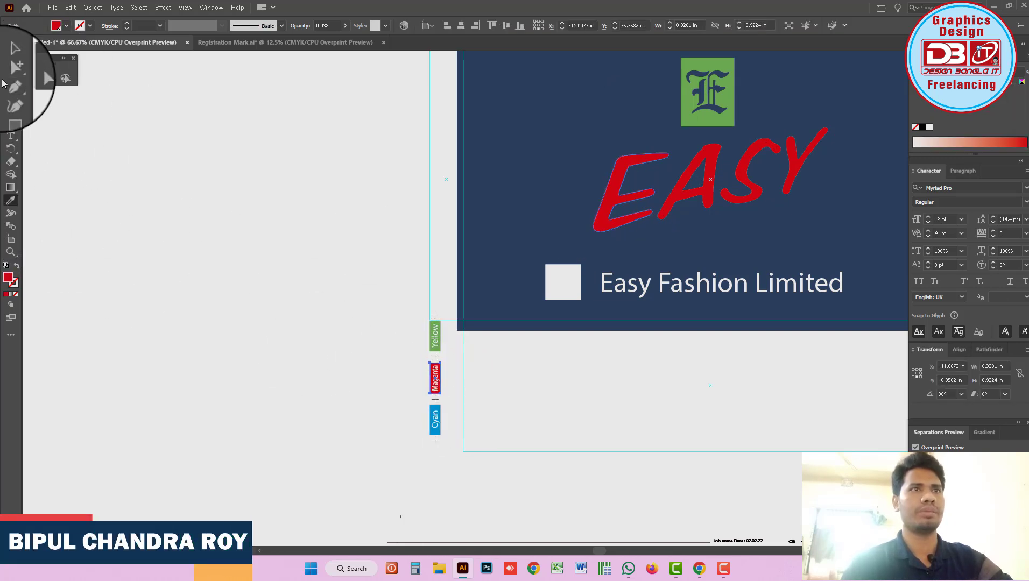
{"action": "left_click", "coordinate": [50, 78]}
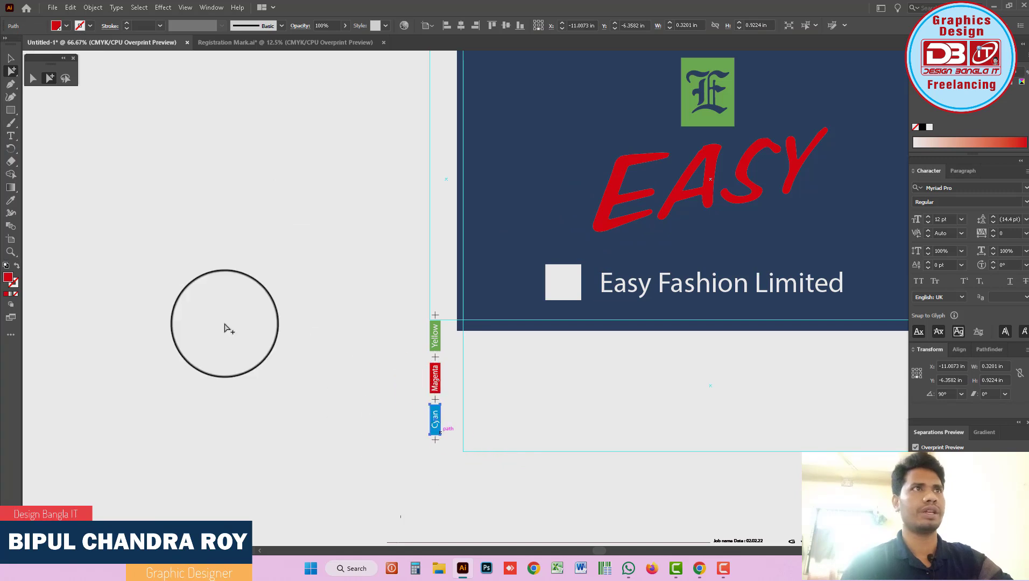
{"action": "left_click", "coordinate": [11, 200]}
{"action": "left_click", "coordinate": [519, 211]}
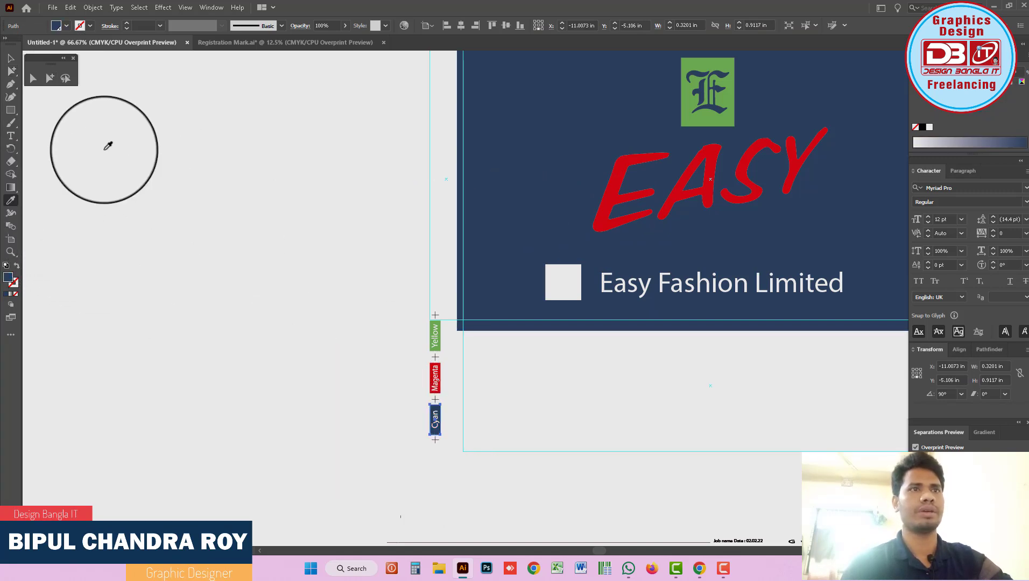
{"action": "left_click", "coordinate": [50, 78]}
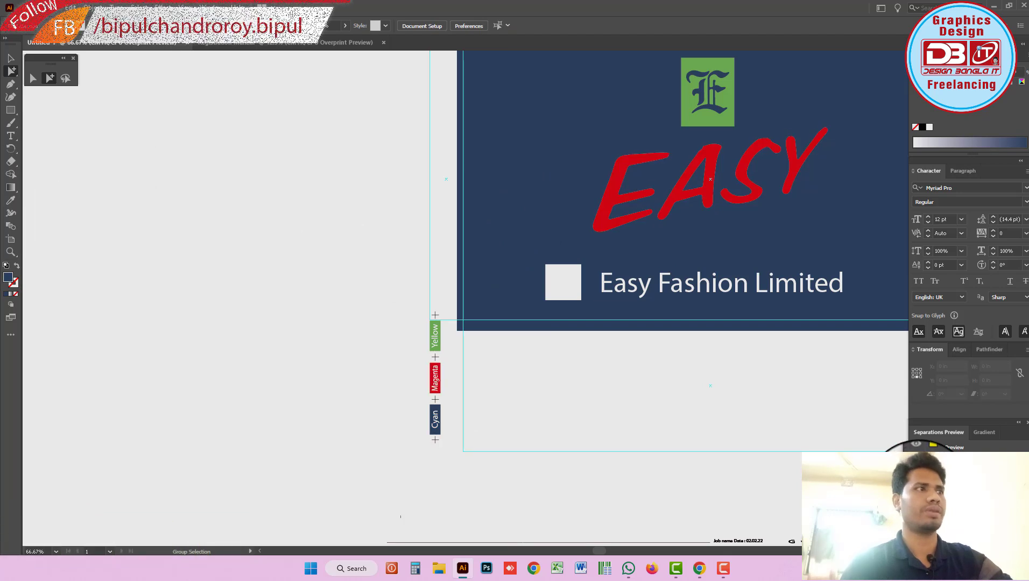
- Zoom out to the whole bag and duplicate the colour strip higher up the left edge
{"action": "left_click", "coordinate": [916, 448]}
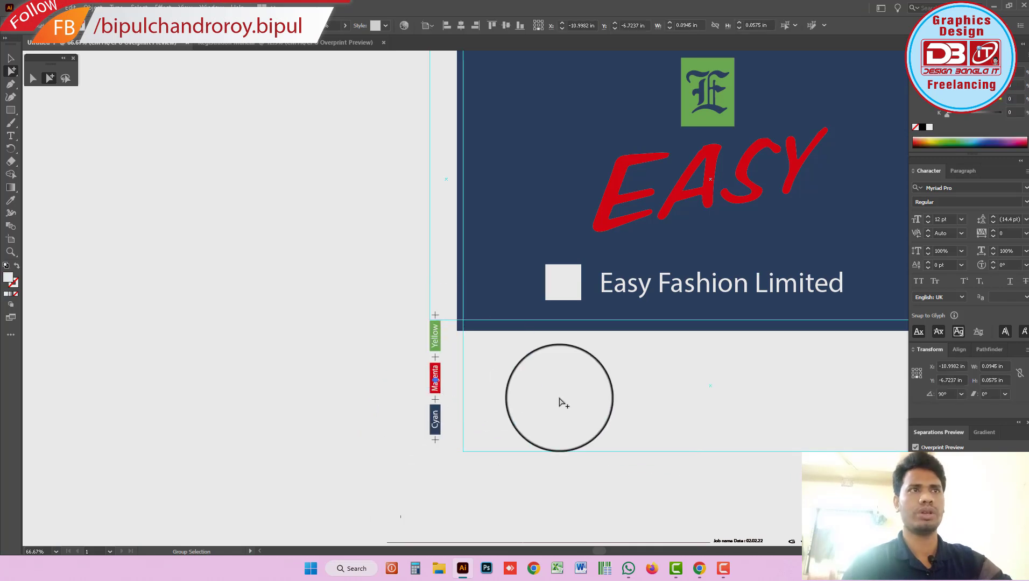
{"action": "key", "text": "z"}
{"action": "left_click", "coordinate": [643, 380], "text": "alt"}
{"action": "left_click", "coordinate": [648, 340], "text": "alt"}
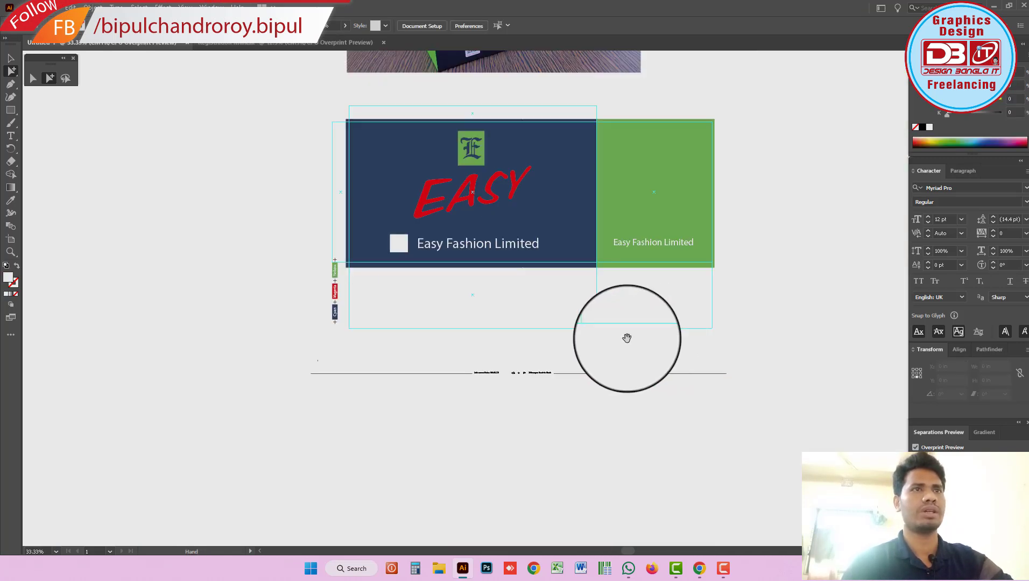
{"action": "left_click", "coordinate": [12, 69]}
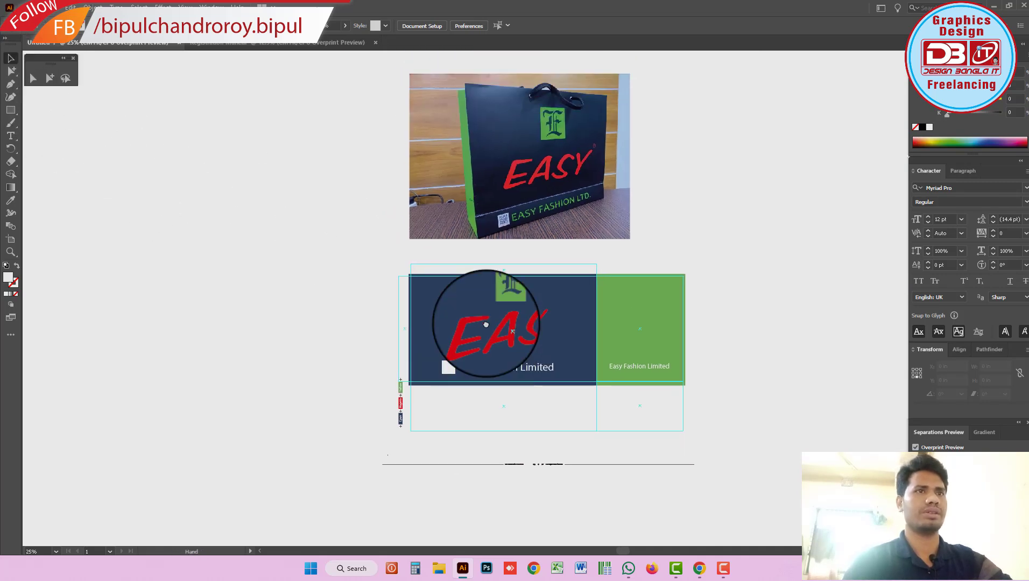
{"action": "left_click_drag", "start_coordinate": [454, 253], "coordinate": [466, 326]}
{"action": "mouse_move", "coordinate": [400, 429]}
{"action": "left_mouse_down"}
{"action": "mouse_move", "coordinate": [401, 323]}
{"action": "mouse_move", "coordinate": [692, 330]}
{"action": "mouse_move", "coordinate": [735, 356]}
{"action": "left_mouse_up"}
- Copy both left-edge strips to the green panel's right edge
{"action": "left_click", "coordinate": [401, 404], "text": "shift"}
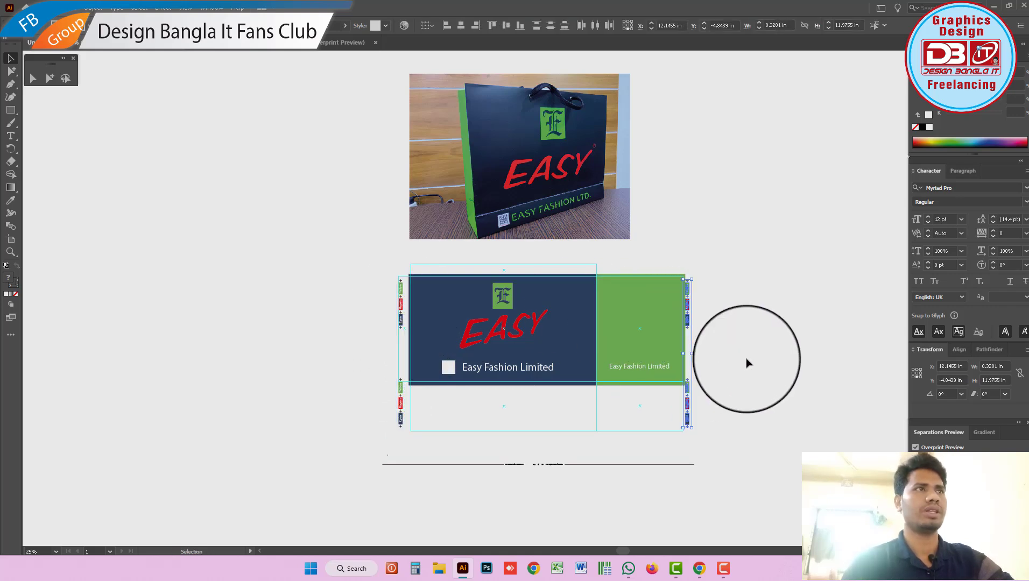
{"action": "left_click", "coordinate": [747, 360]}
{"action": "left_click", "coordinate": [50, 78]}
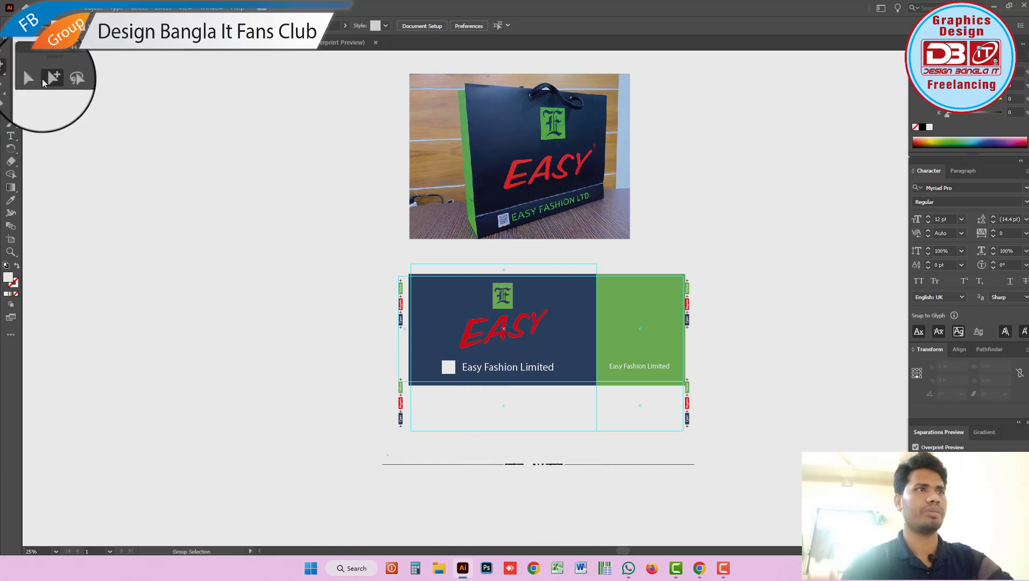
{"action": "left_click", "coordinate": [591, 429]}
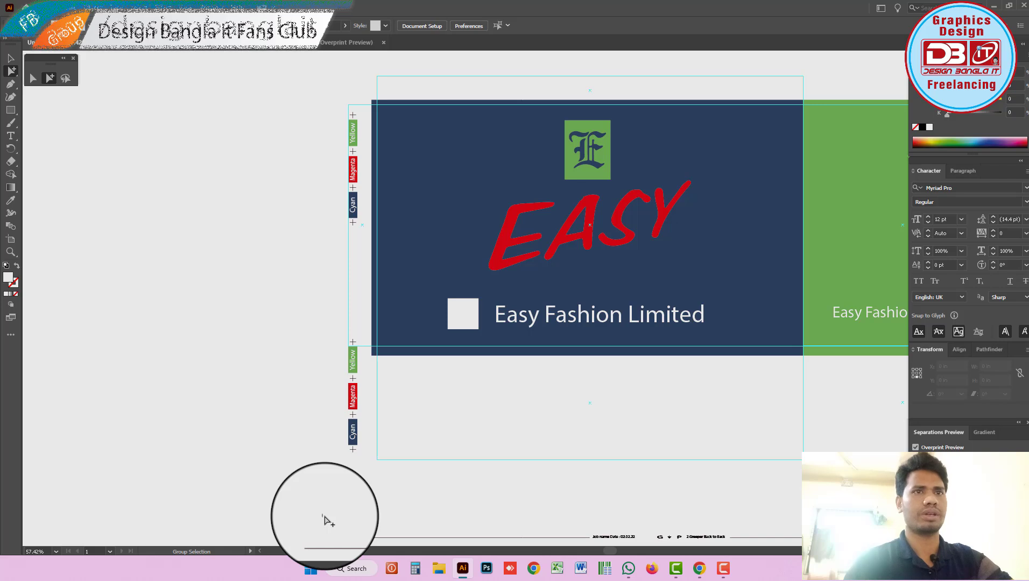
- Copy the short crop mark down to the lower-left corner, just below the Cyan bar
{"action": "left_click_drag", "start_coordinate": [325, 518], "coordinate": [377, 466]}
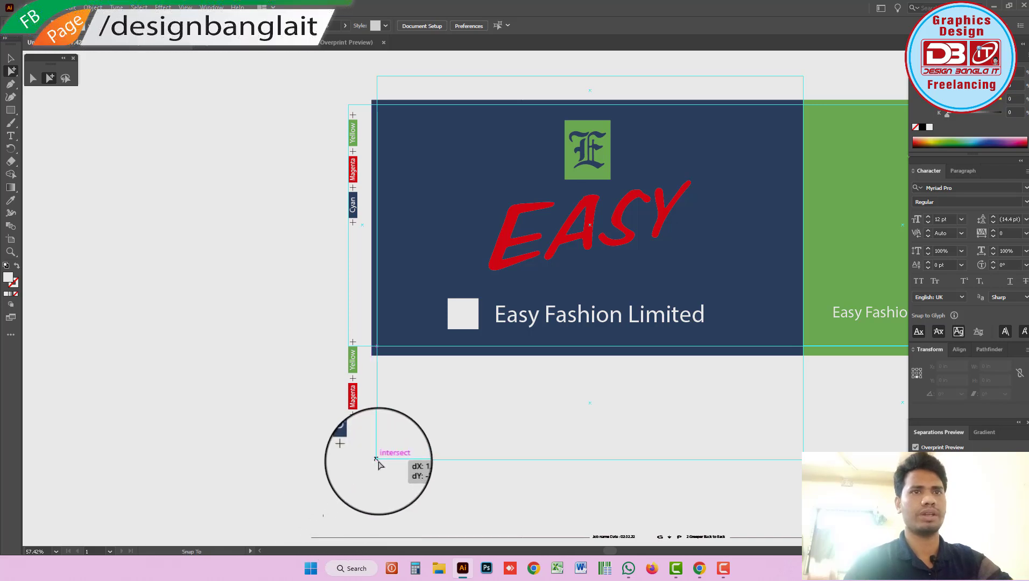
{"action": "left_click_drag", "start_coordinate": [310, 425], "coordinate": [466, 494]}
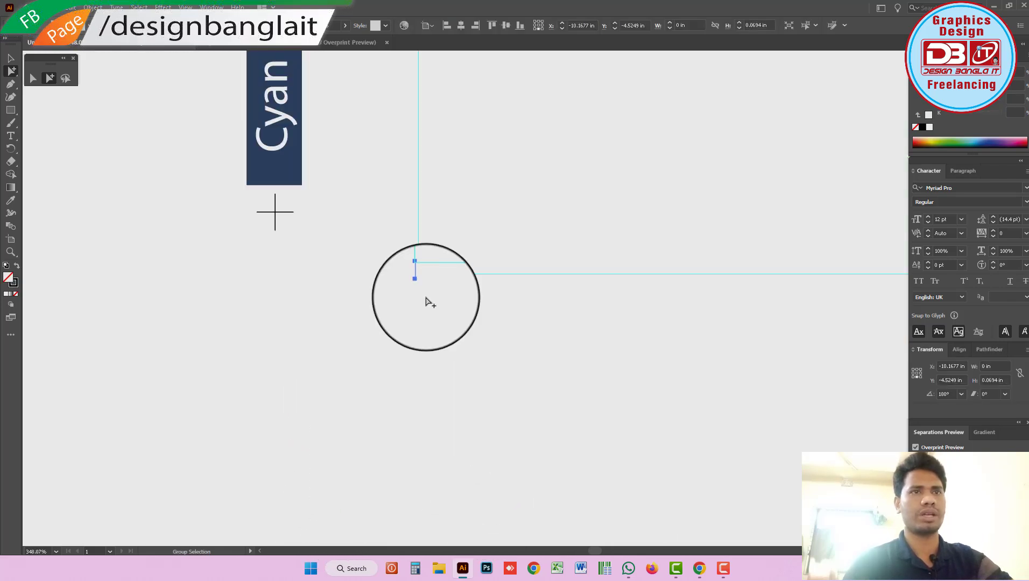
{"action": "key", "text": "ctrl+k"}
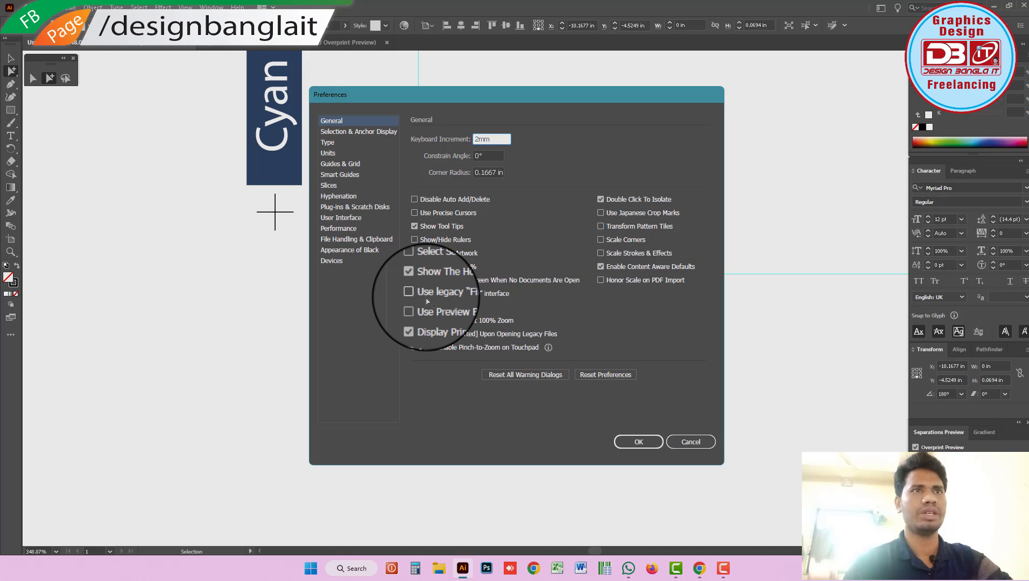
{"action": "key", "text": "Return"}
{"action": "scroll", "coordinate": [430, 302], "scroll_direction": "down", "scroll_amount": 1}
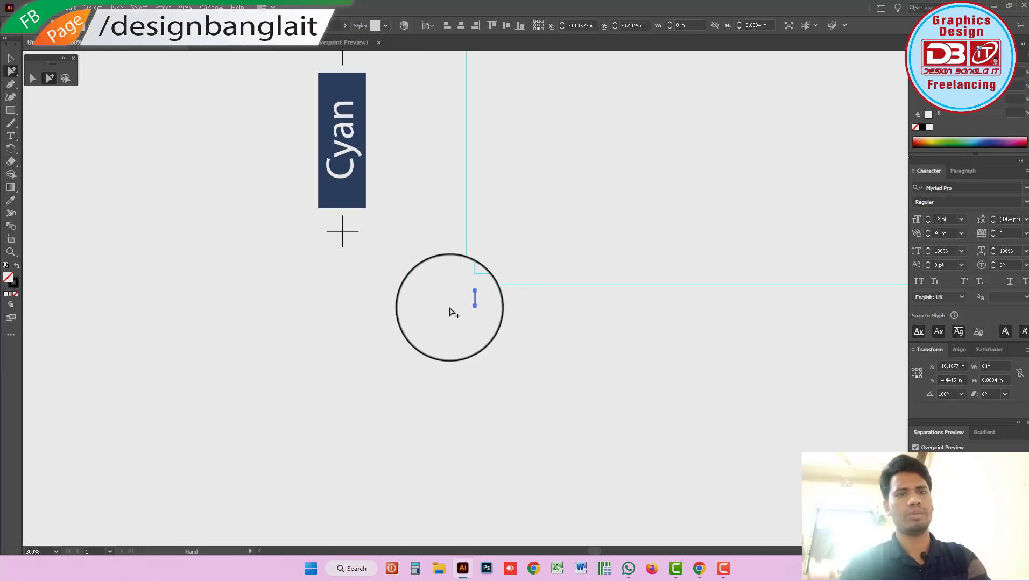
{"action": "left_click_drag", "start_coordinate": [465, 303], "coordinate": [497, 320]}
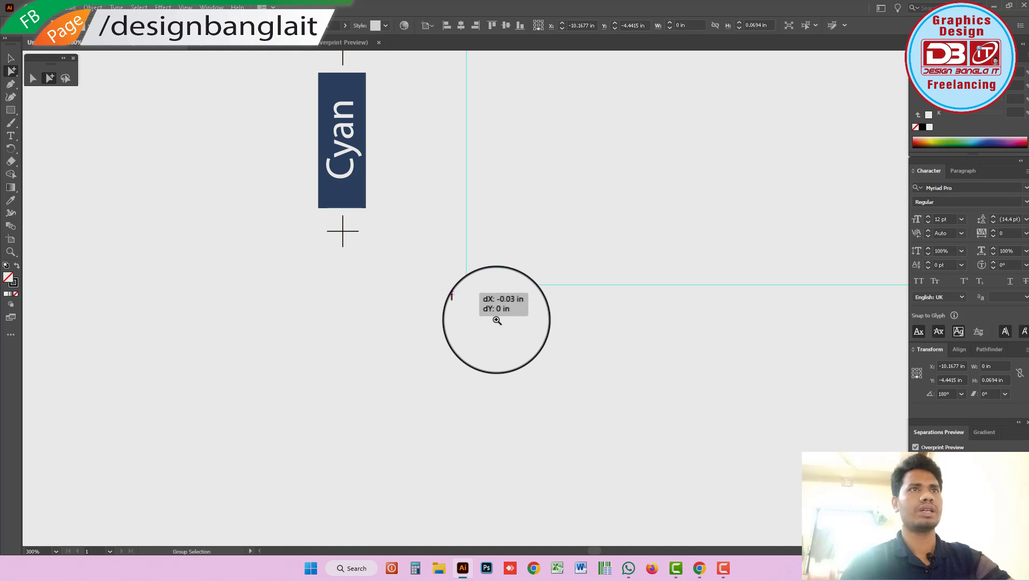
{"action": "scroll", "coordinate": [500, 320], "scroll_direction": "down", "scroll_amount": 1}
{"action": "scroll", "coordinate": [570, 278], "scroll_direction": "down", "scroll_amount": 1}
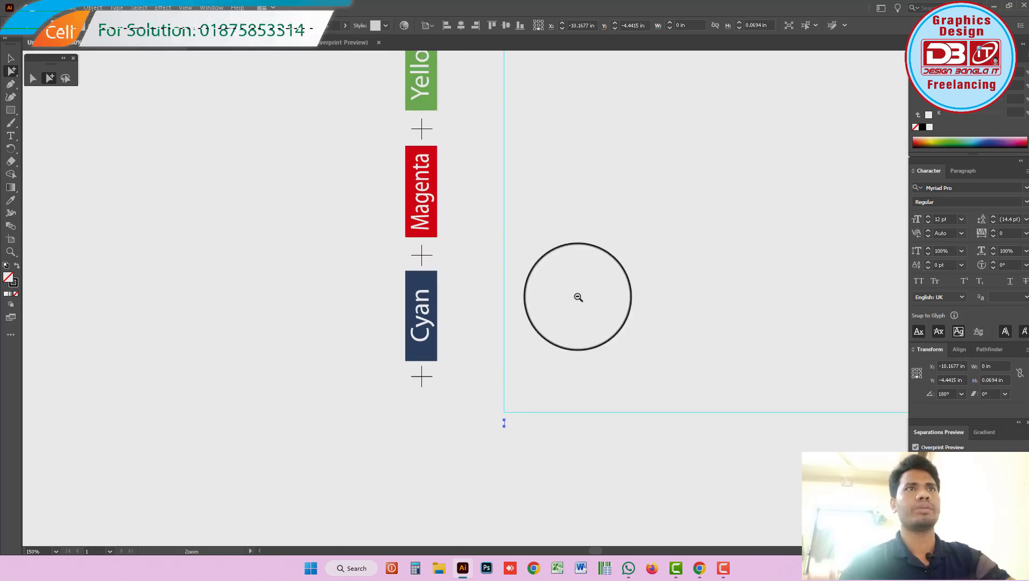
{"action": "scroll", "coordinate": [578, 297], "scroll_direction": "down", "scroll_amount": 1}
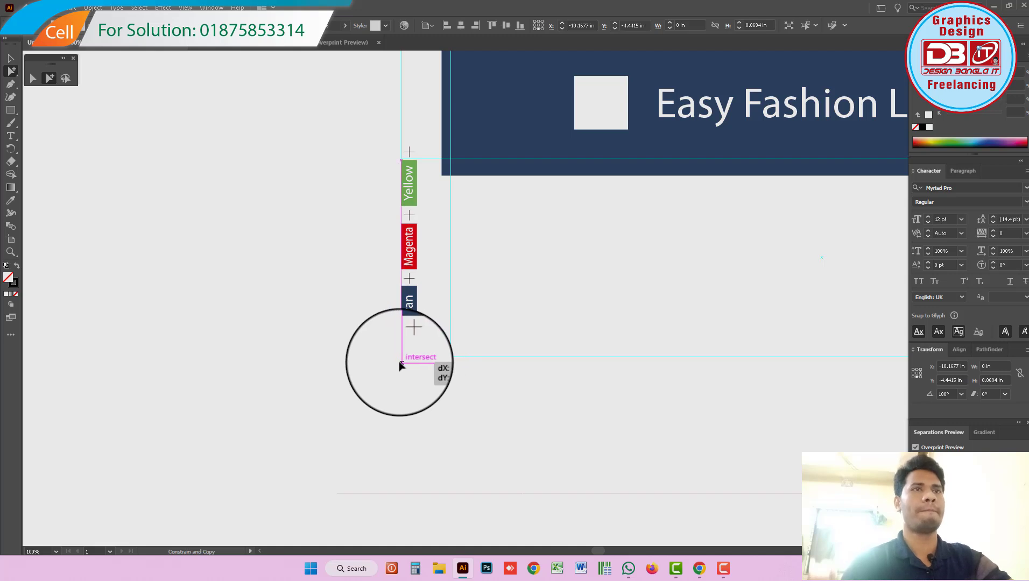
{"action": "left_click_drag", "start_coordinate": [401, 365], "coordinate": [401, 365]}
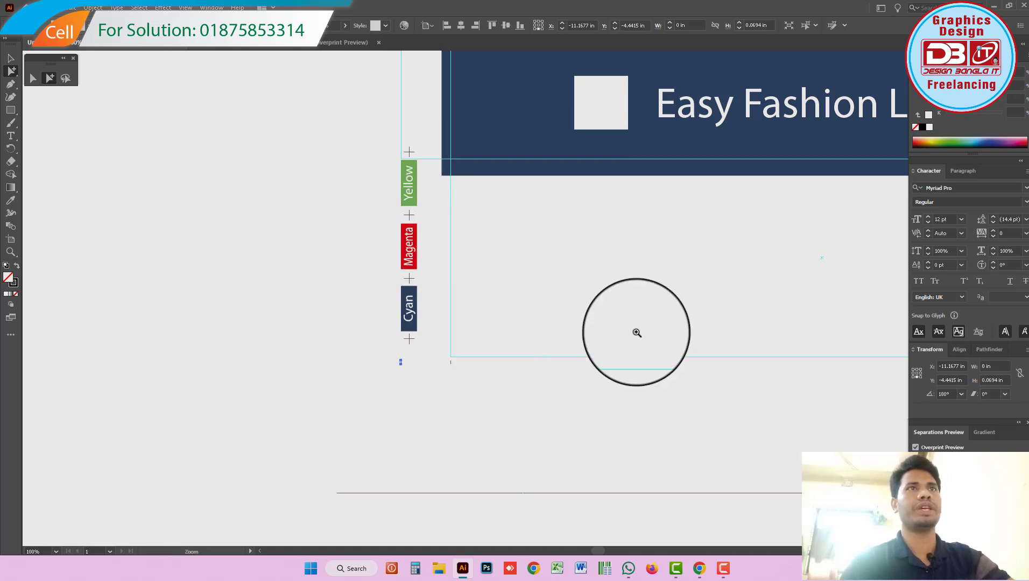
{"action": "scroll", "coordinate": [636, 333], "scroll_direction": "down", "scroll_amount": 1}
{"action": "scroll", "coordinate": [849, 388], "scroll_direction": "right", "scroll_amount": 2}
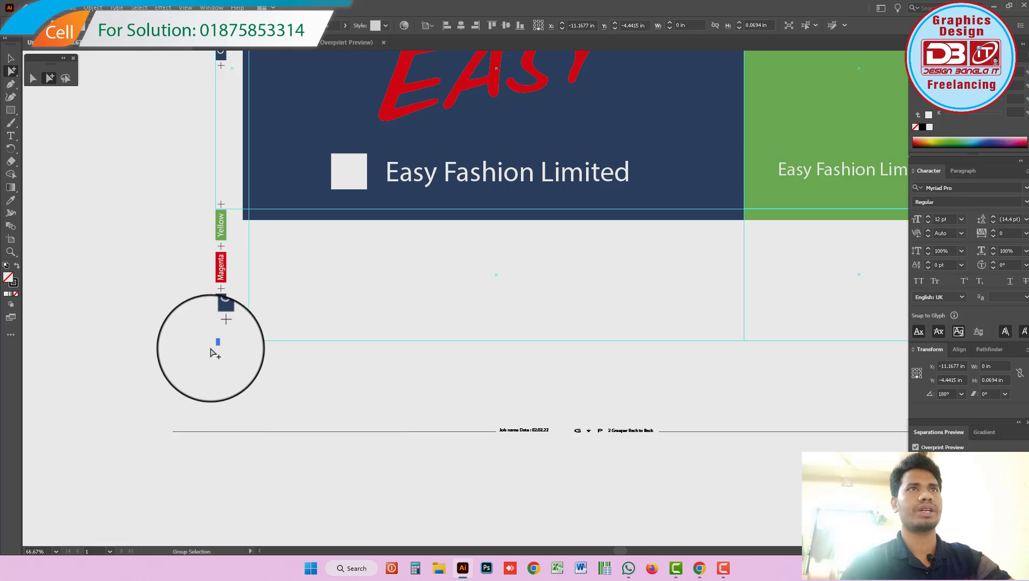
- Copy a crop mark to the lower-right corner, rotate it a quarter turn and snap it there
{"action": "mouse_move", "coordinate": [216, 348]}
{"action": "left_mouse_down"}
{"action": "mouse_move", "coordinate": [786, 392]}
{"action": "mouse_move", "coordinate": [750, 379]}
{"action": "left_mouse_up"}
{"action": "scroll", "coordinate": [395, 344], "scroll_direction": "right", "scroll_amount": 6}
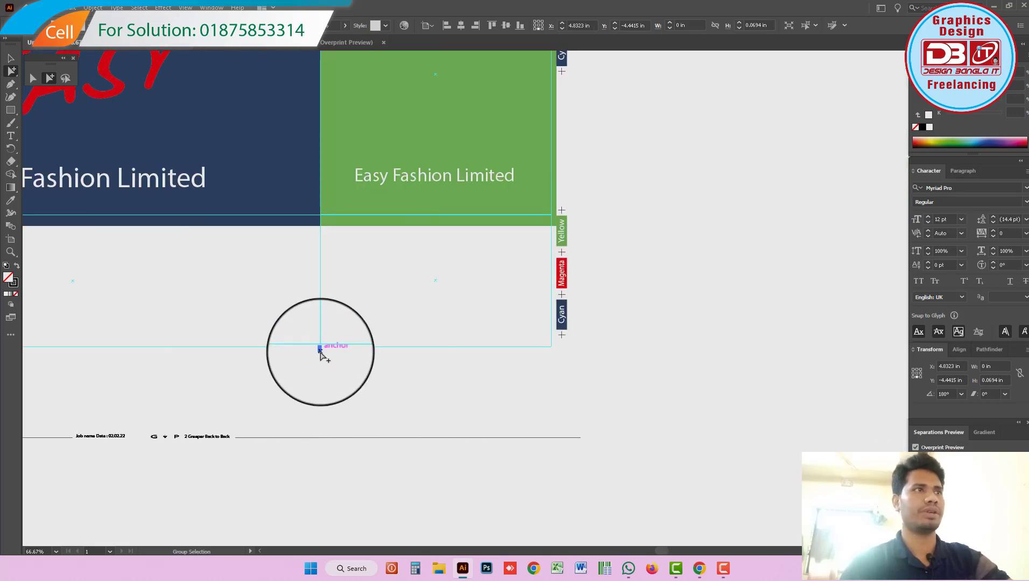
{"action": "left_click_drag", "start_coordinate": [320, 353], "coordinate": [563, 365]}
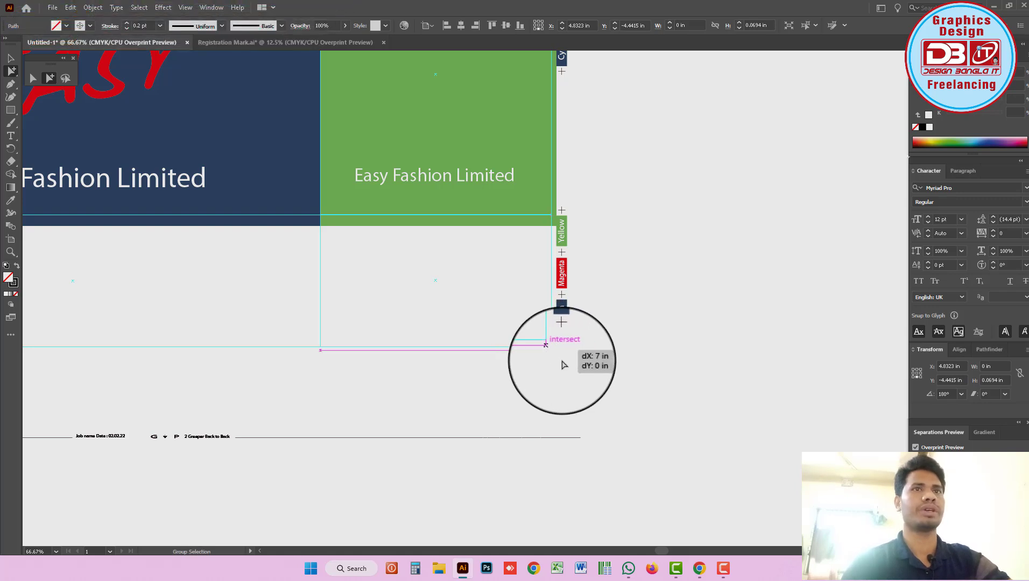
{"action": "mouse_move", "coordinate": [562, 365]}
{"action": "left_mouse_down"}
{"action": "mouse_move", "coordinate": [564, 356]}
{"action": "mouse_move", "coordinate": [604, 361]}
{"action": "left_mouse_up"}
{"action": "left_click", "coordinate": [50, 78]}
{"action": "left_click_drag", "start_coordinate": [212, 188], "coordinate": [686, 371]}
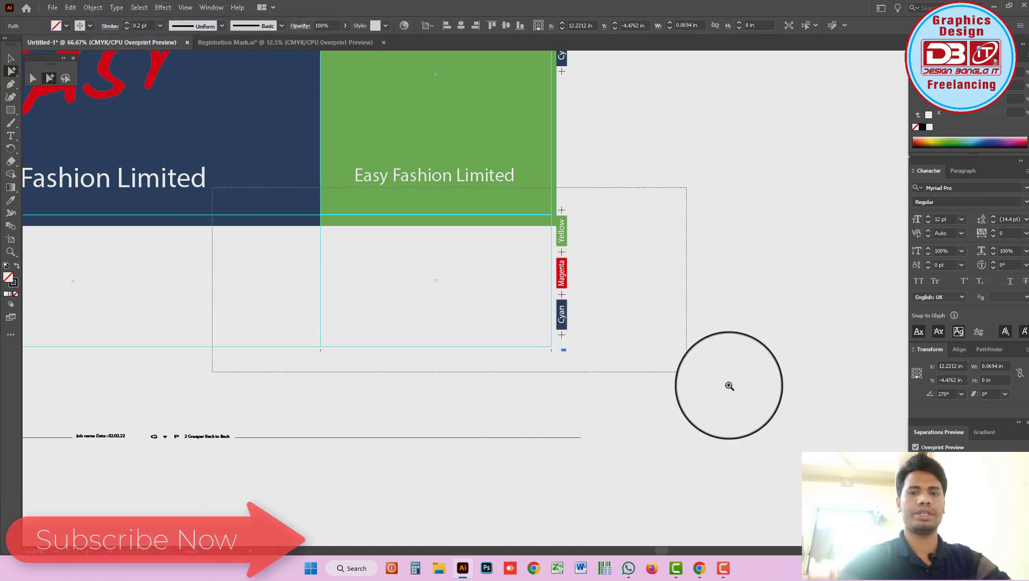
{"action": "left_click_drag", "start_coordinate": [642, 420], "coordinate": [635, 414]}
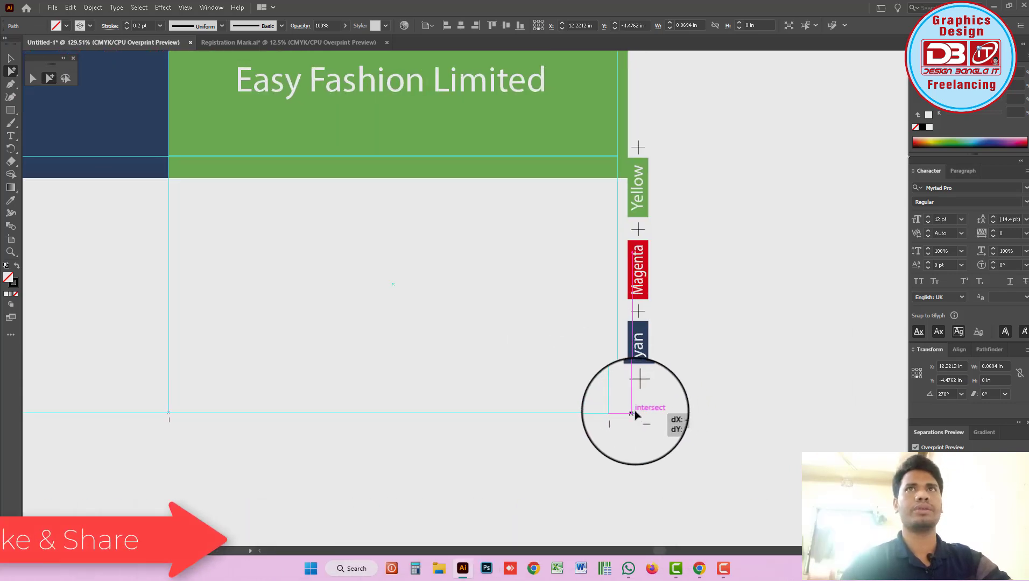
- Copy a crop mark onto the green panel's lower-right corner intersection
{"action": "left_click", "coordinate": [589, 359], "text": "alt"}
{"action": "left_click", "coordinate": [565, 260], "text": "alt"}
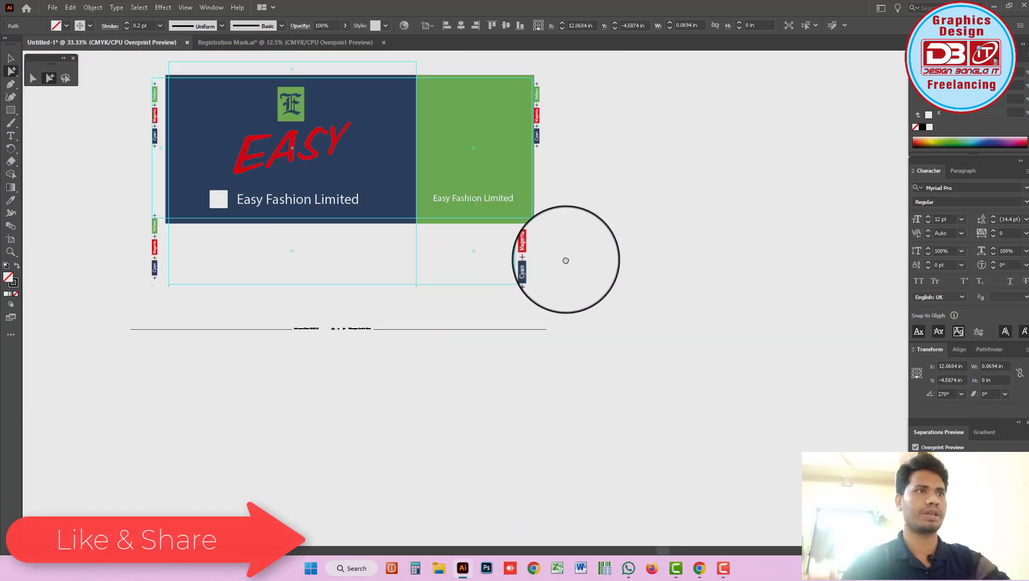
{"action": "left_click_drag", "start_coordinate": [574, 440], "coordinate": [577, 369]}
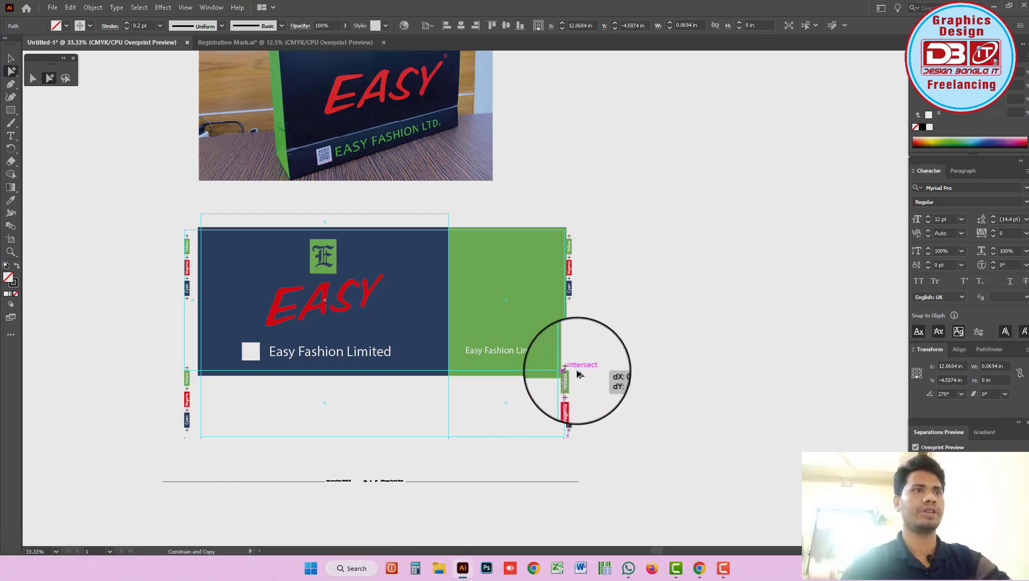
{"action": "left_click_drag", "start_coordinate": [589, 386], "coordinate": [585, 385]}
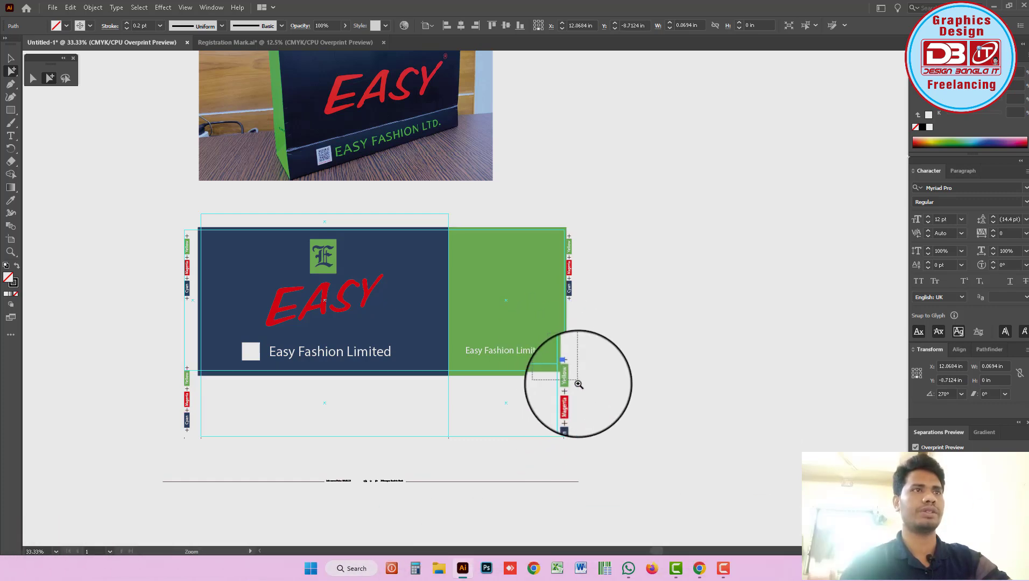
{"action": "scroll", "coordinate": [584, 397], "scroll_direction": "up", "scroll_amount": 5}
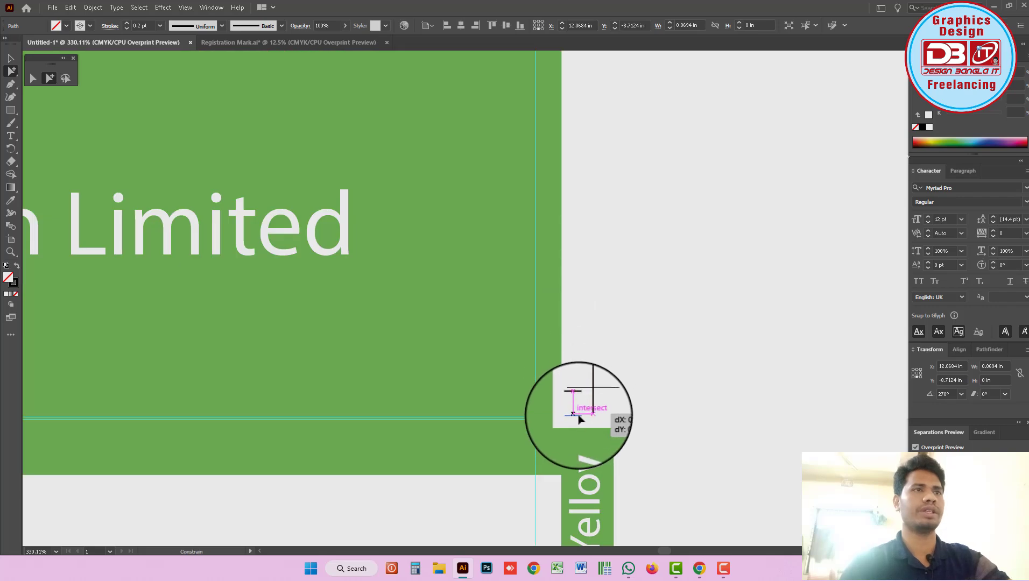
{"action": "left_click_drag", "start_coordinate": [578, 422], "coordinate": [576, 403]}
{"action": "scroll", "coordinate": [519, 280], "scroll_direction": "down", "scroll_amount": 5}
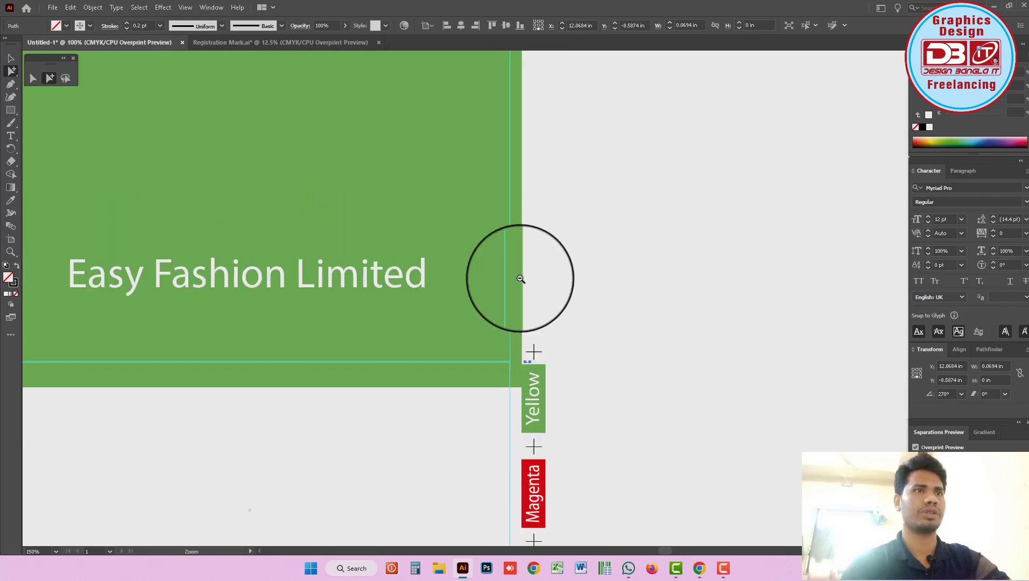
{"action": "scroll", "coordinate": [533, 275], "scroll_direction": "down", "scroll_amount": 1}
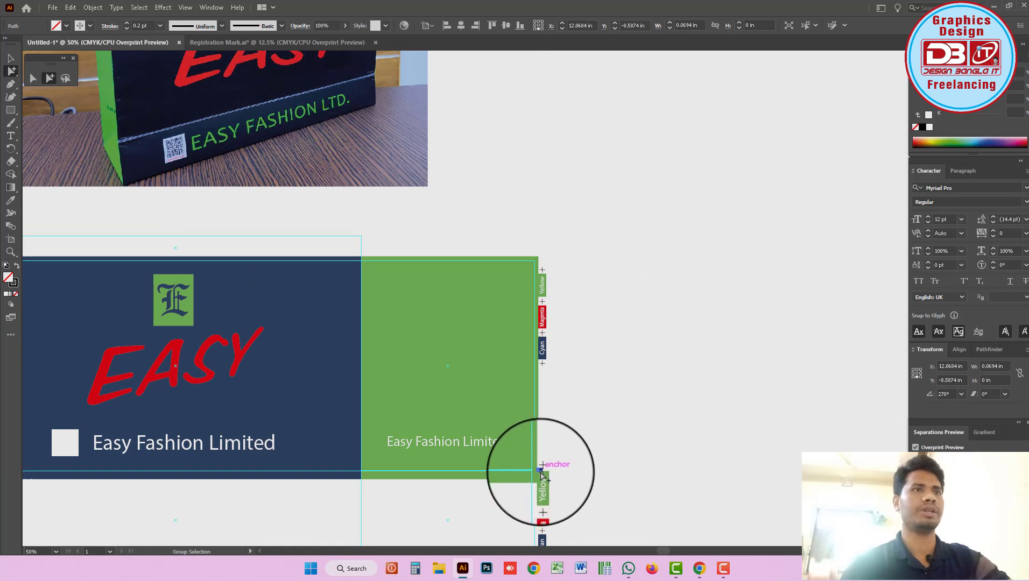
- Copy crop marks up to the top-right corner and the green panel's top corner
{"action": "mouse_move", "coordinate": [541, 474]}
{"action": "left_mouse_down"}
{"action": "mouse_move", "coordinate": [567, 268]}
{"action": "mouse_move", "coordinate": [543, 263]}
{"action": "left_mouse_up"}
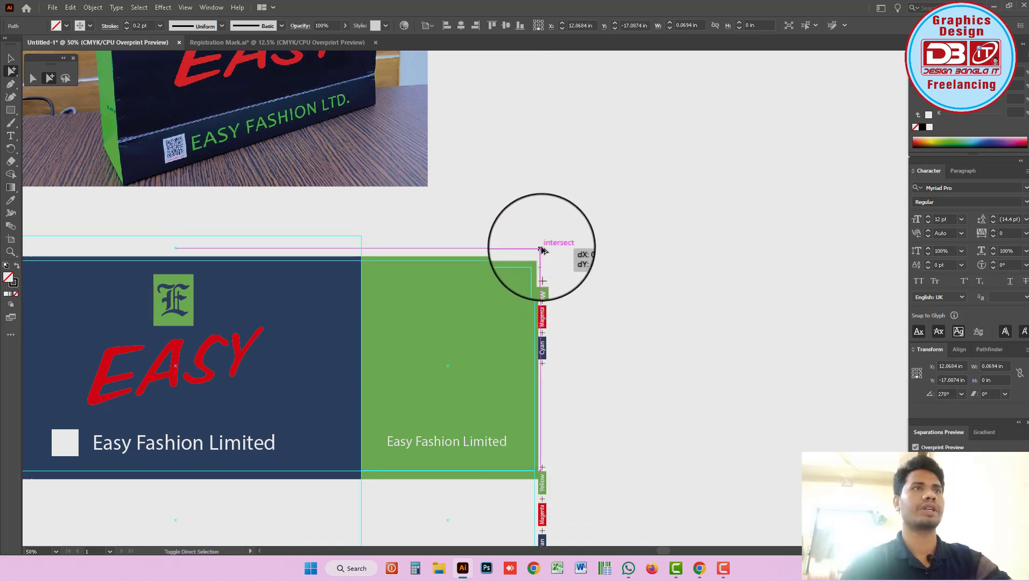
{"action": "left_click_drag", "start_coordinate": [542, 250], "coordinate": [623, 307]}
{"action": "left_click_drag", "start_coordinate": [696, 265], "coordinate": [678, 288]}
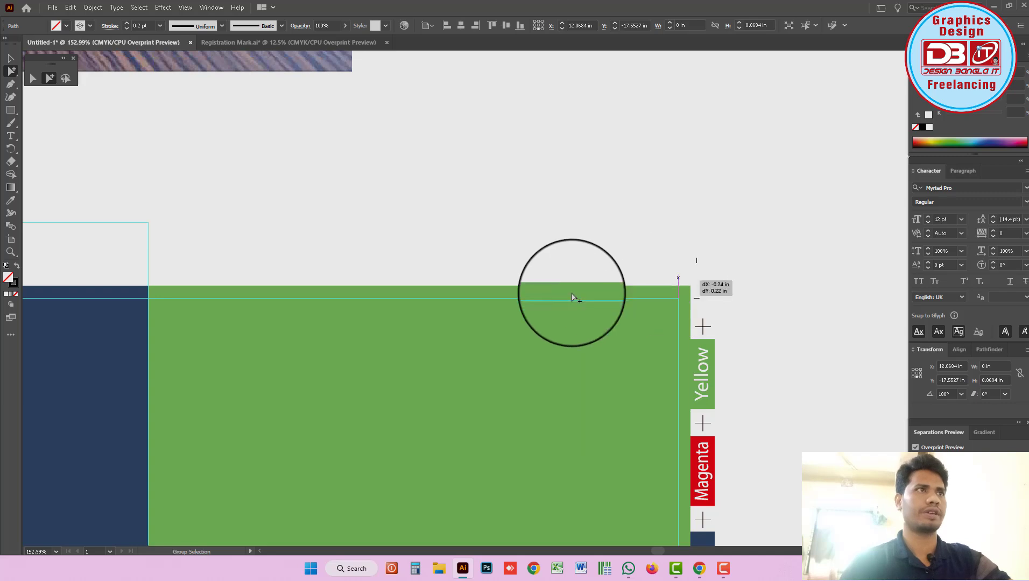
{"action": "key", "text": "ctrl+minus"}
{"action": "key", "text": "ctrl+minus"}
{"action": "mouse_move", "coordinate": [591, 314]}
{"action": "left_mouse_down"}
{"action": "mouse_move", "coordinate": [585, 270]}
{"action": "mouse_move", "coordinate": [365, 312]}
{"action": "left_mouse_up"}
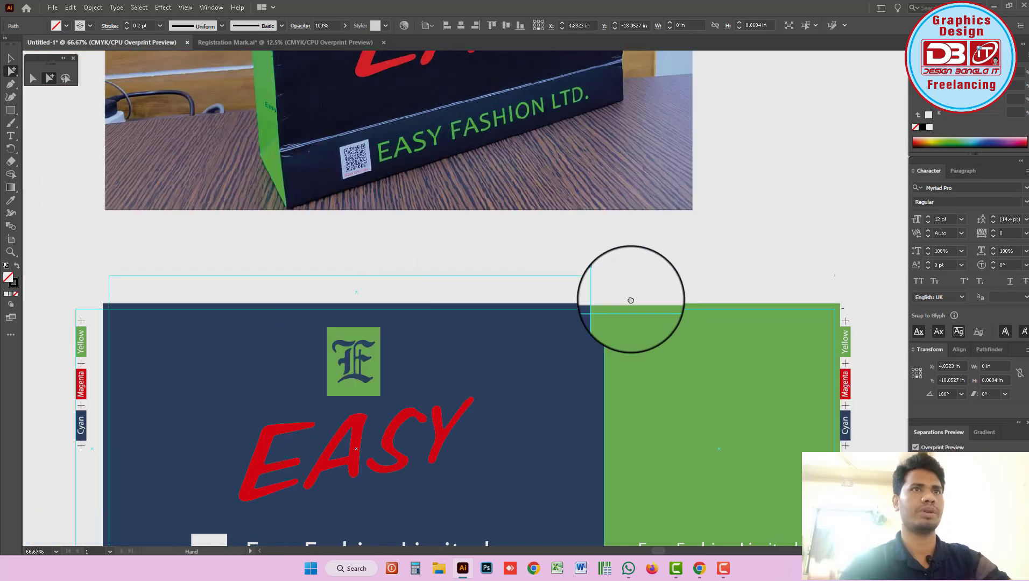
- Copy a crop mark left along the top edge to the top-left corner
{"action": "mouse_move", "coordinate": [354, 309]}
{"action": "left_mouse_down"}
{"action": "mouse_move", "coordinate": [702, 286]}
{"action": "mouse_move", "coordinate": [221, 342]}
{"action": "left_mouse_up"}
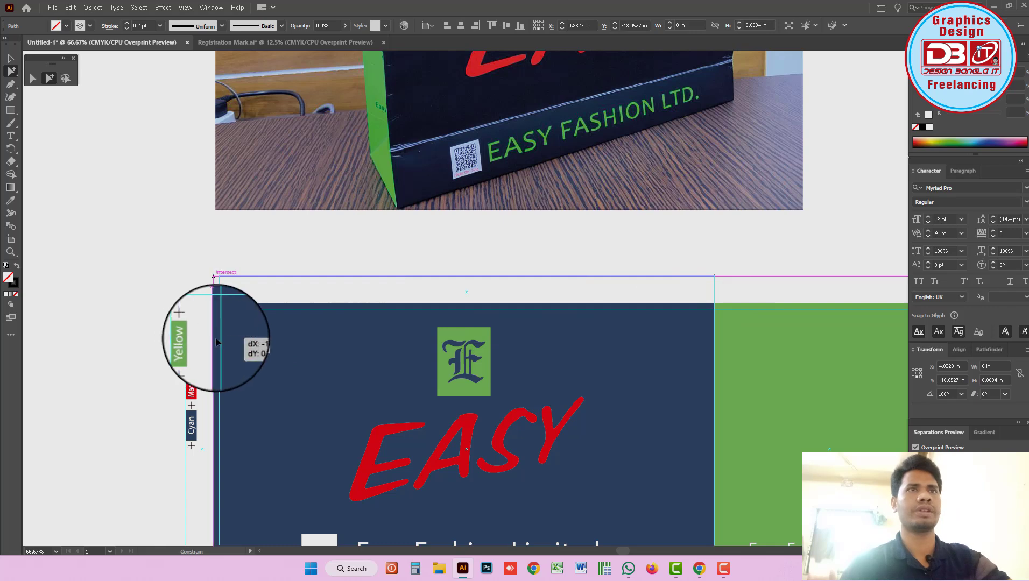
{"action": "scroll", "coordinate": [347, 370], "scroll_direction": "down", "scroll_amount": 1}
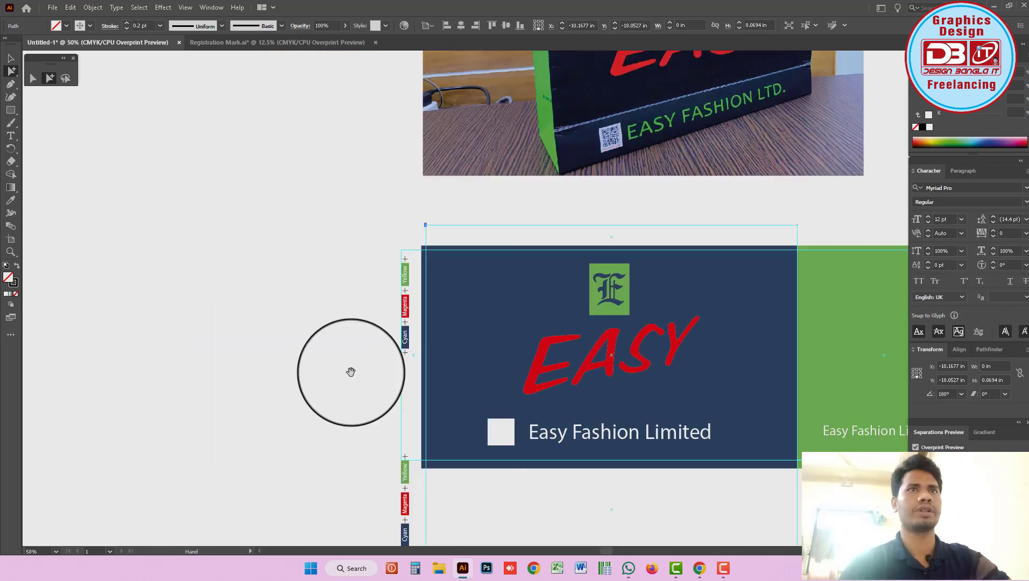
{"action": "left_click_drag", "start_coordinate": [422, 229], "coordinate": [403, 231]}
{"action": "left_click_drag", "start_coordinate": [539, 315], "coordinate": [423, 301]}
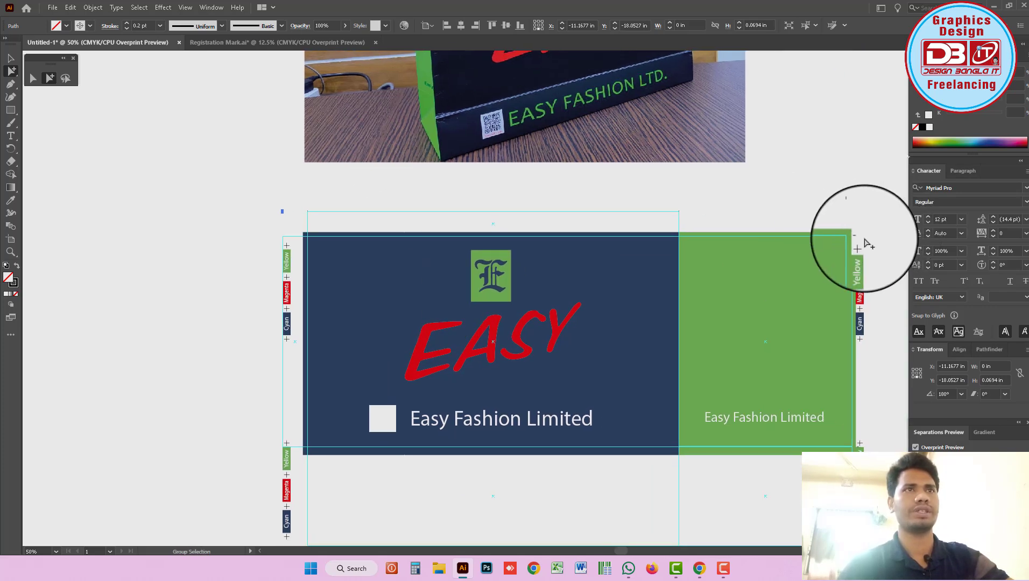
- Copy the right-side registration marks to the bottom-left corner
{"action": "mouse_move", "coordinate": [859, 238]}
{"action": "left_mouse_down"}
{"action": "mouse_move", "coordinate": [278, 313]}
{"action": "mouse_move", "coordinate": [281, 228]}
{"action": "mouse_move", "coordinate": [294, 450]}
{"action": "mouse_move", "coordinate": [284, 447]}
{"action": "left_mouse_up"}
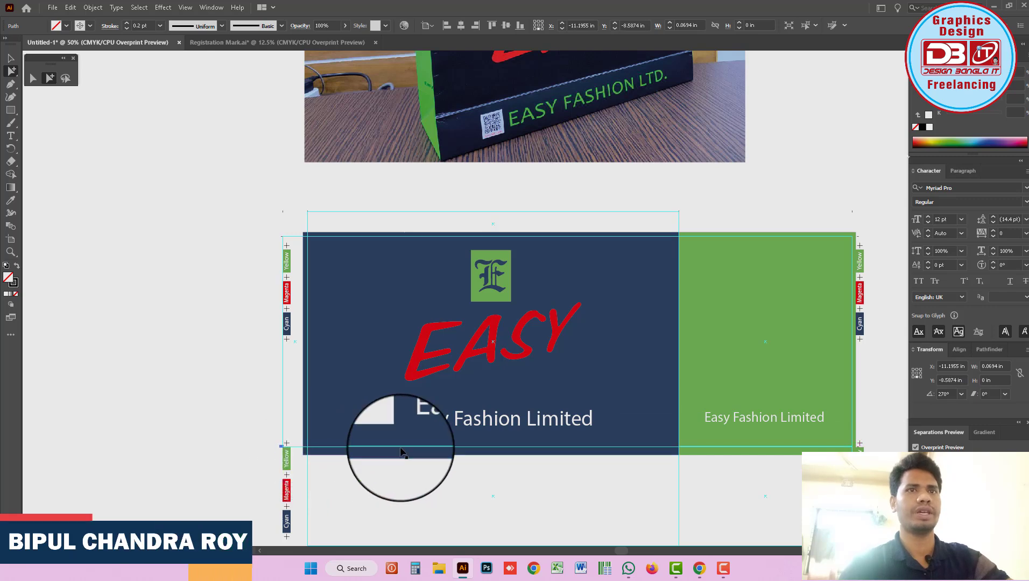
{"action": "scroll", "coordinate": [402, 448], "scroll_direction": "down", "scroll_amount": 5}
{"action": "left_click_drag", "start_coordinate": [290, 237], "coordinate": [290, 338]}
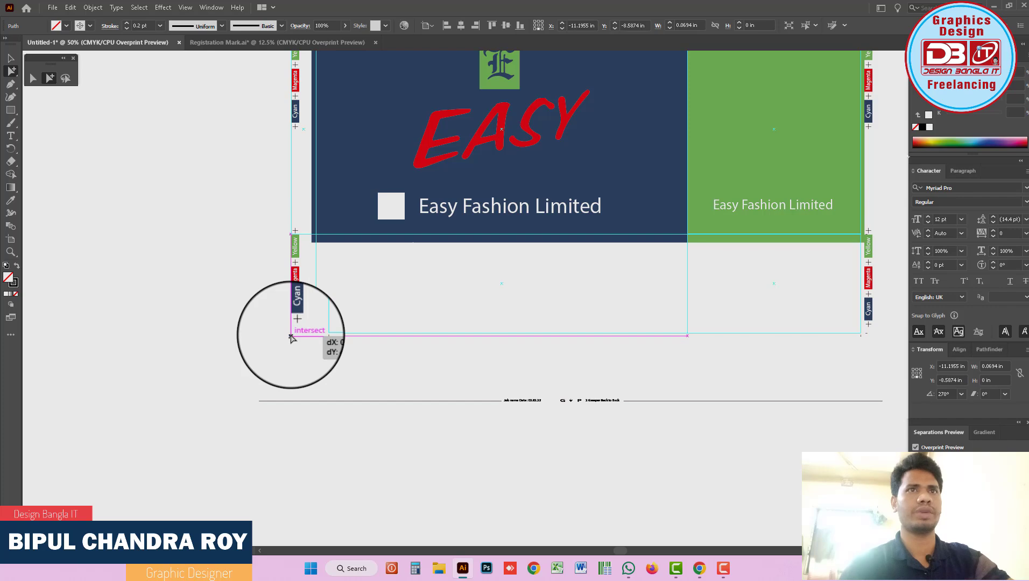
- Move the slug line up to sit under the bag artwork
{"action": "left_click", "coordinate": [11, 57]}
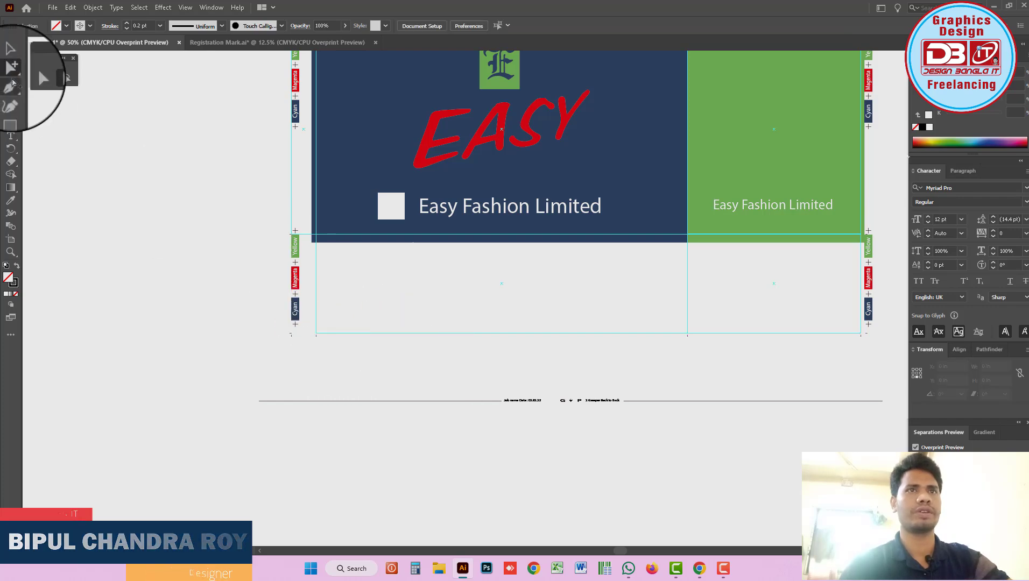
{"action": "left_click", "coordinate": [639, 266]}
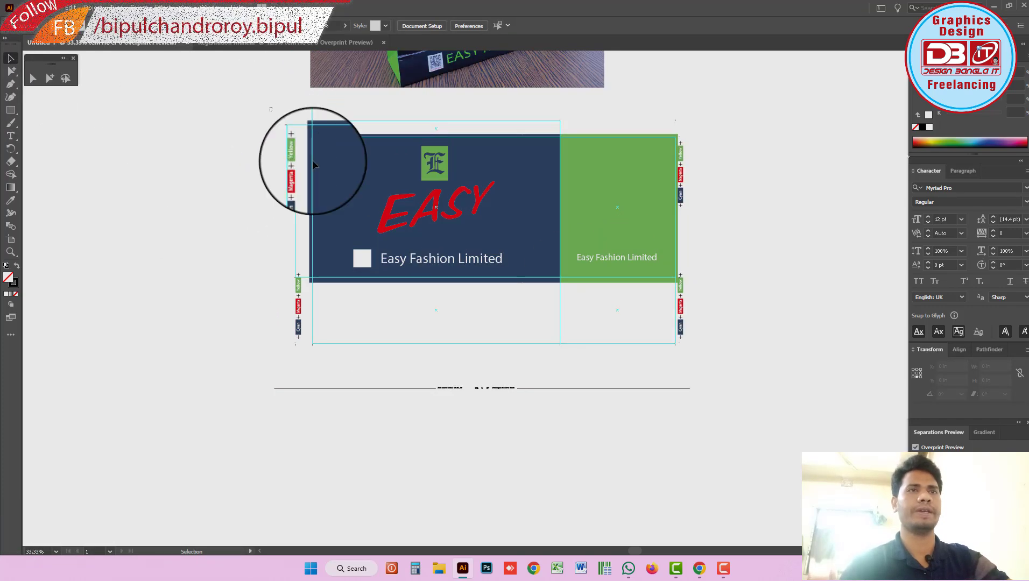
{"action": "left_click_drag", "start_coordinate": [269, 107], "coordinate": [709, 365]}
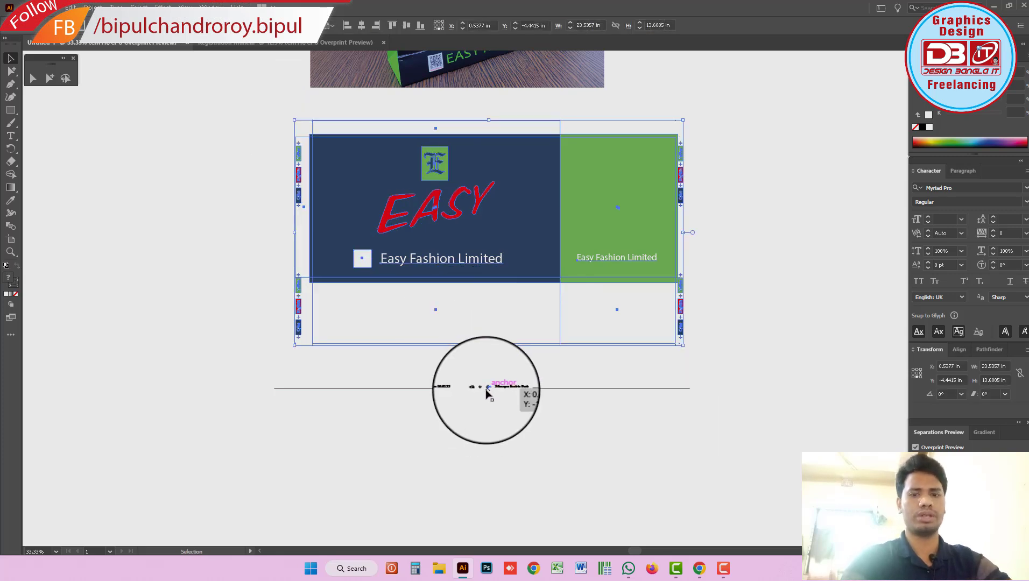
{"action": "mouse_move", "coordinate": [488, 388]}
{"action": "left_mouse_down"}
{"action": "mouse_move", "coordinate": [499, 355]}
{"action": "mouse_move", "coordinate": [471, 324]}
{"action": "left_mouse_up"}
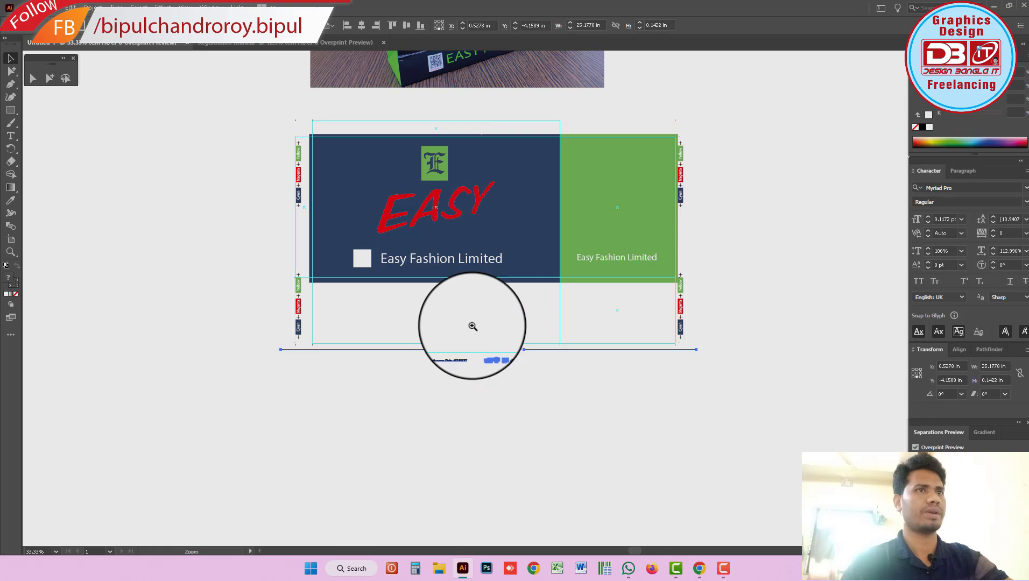
{"action": "left_click", "coordinate": [517, 385]}
{"action": "scroll", "coordinate": [517, 378], "scroll_direction": "up", "scroll_amount": 5}
{"action": "left_click", "coordinate": [523, 223]}
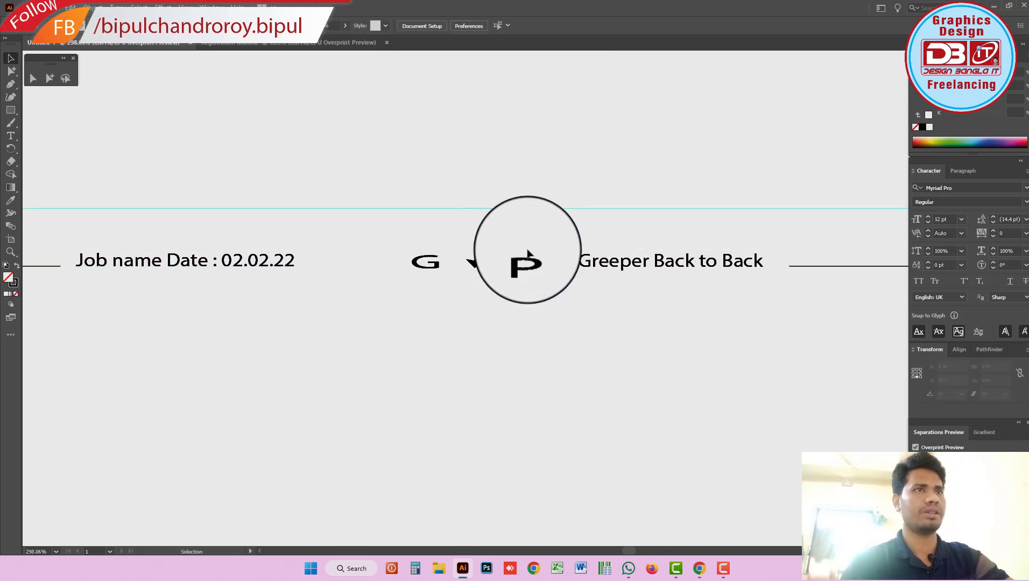
{"action": "scroll", "coordinate": [535, 234], "scroll_direction": "down", "scroll_amount": 4}
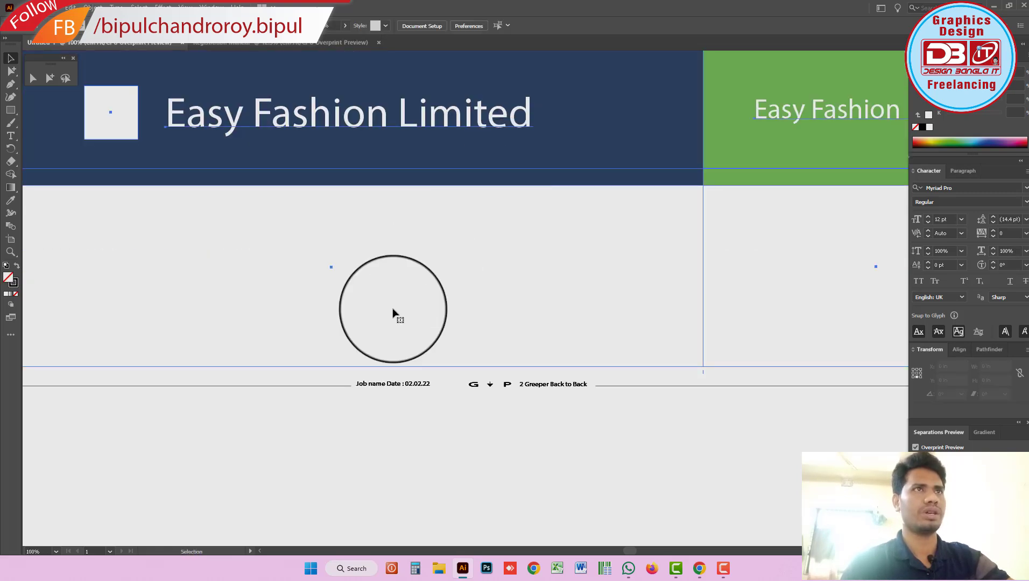
{"action": "left_click", "coordinate": [433, 390]}
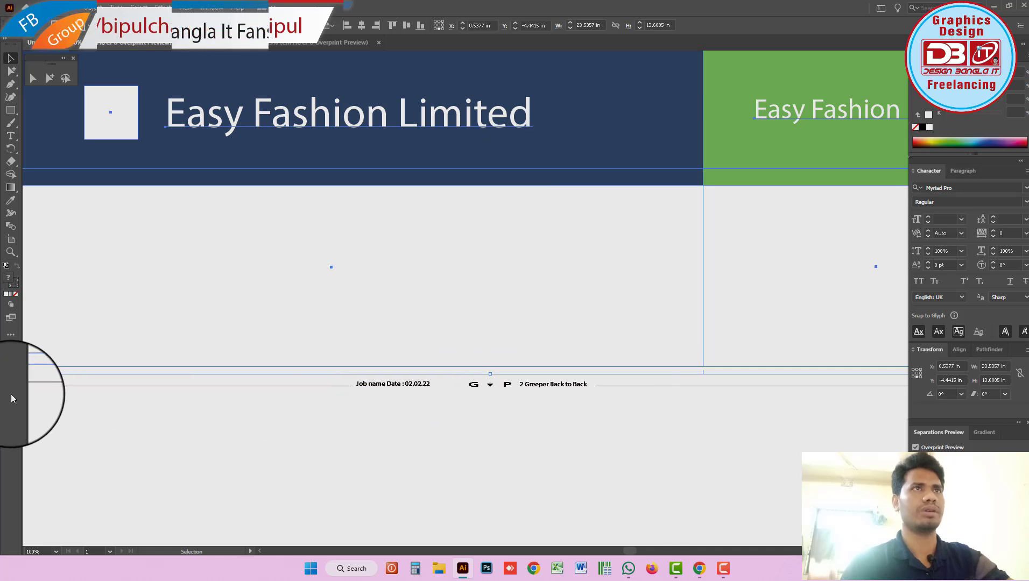
- Pull a vertical guide to the artwork's centre and align the slug's G–P arrow on it
{"action": "key", "text": "ctrl+r"}
{"action": "left_click_drag", "start_coordinate": [18, 408], "coordinate": [491, 397]}
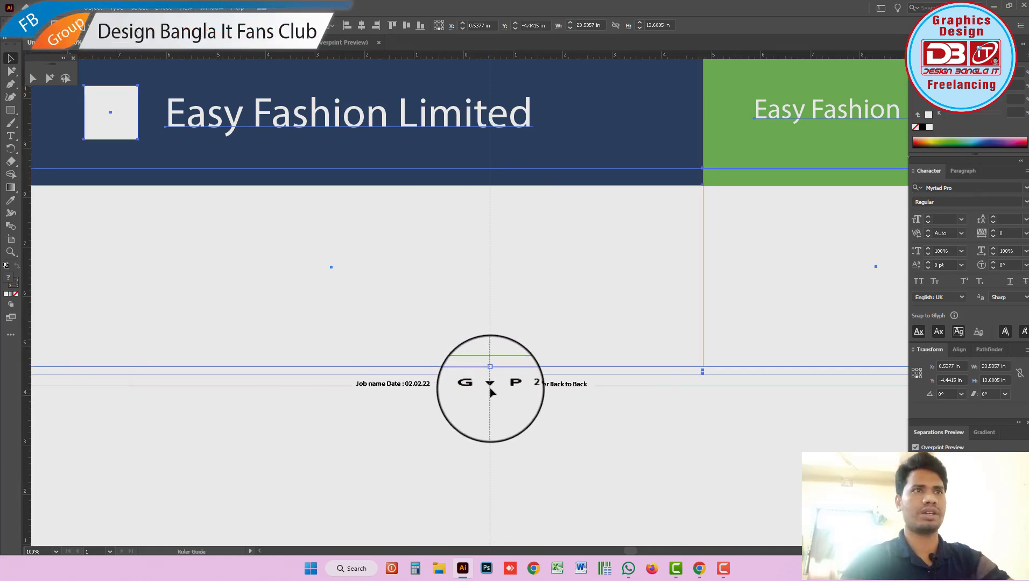
{"action": "left_click_drag", "start_coordinate": [492, 396], "coordinate": [490, 390]}
{"action": "left_click_drag", "start_coordinate": [457, 338], "coordinate": [587, 445]}
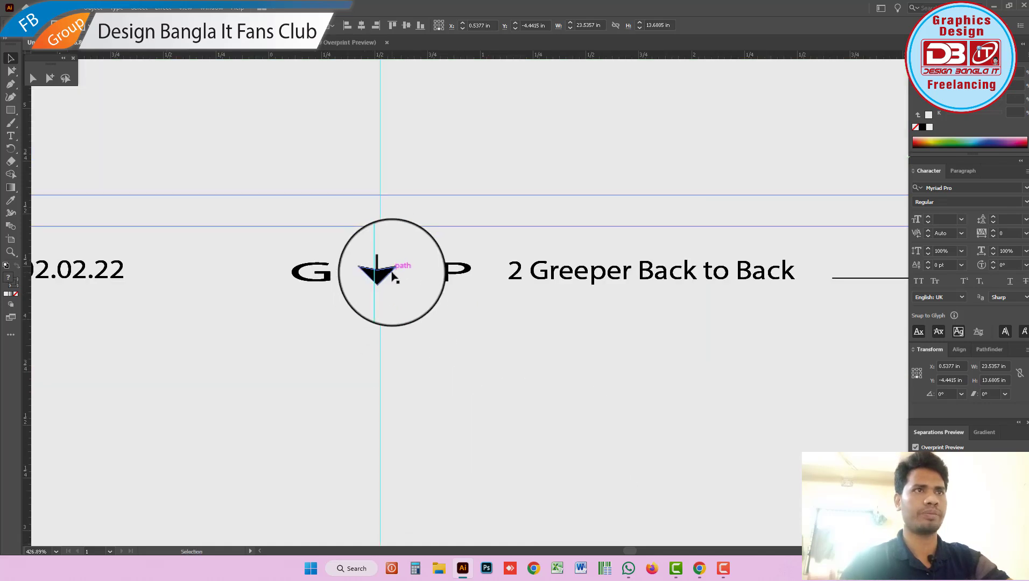
{"action": "mouse_move", "coordinate": [392, 275]}
{"action": "left_mouse_down"}
{"action": "mouse_move", "coordinate": [389, 208]}
{"action": "mouse_move", "coordinate": [390, 220]}
{"action": "left_mouse_up"}
- Set the keyboard increment to 5 pt and nudge the slug line down below the crop marks
{"action": "key", "text": "ctrl+k"}
{"action": "type", "text": "5"}
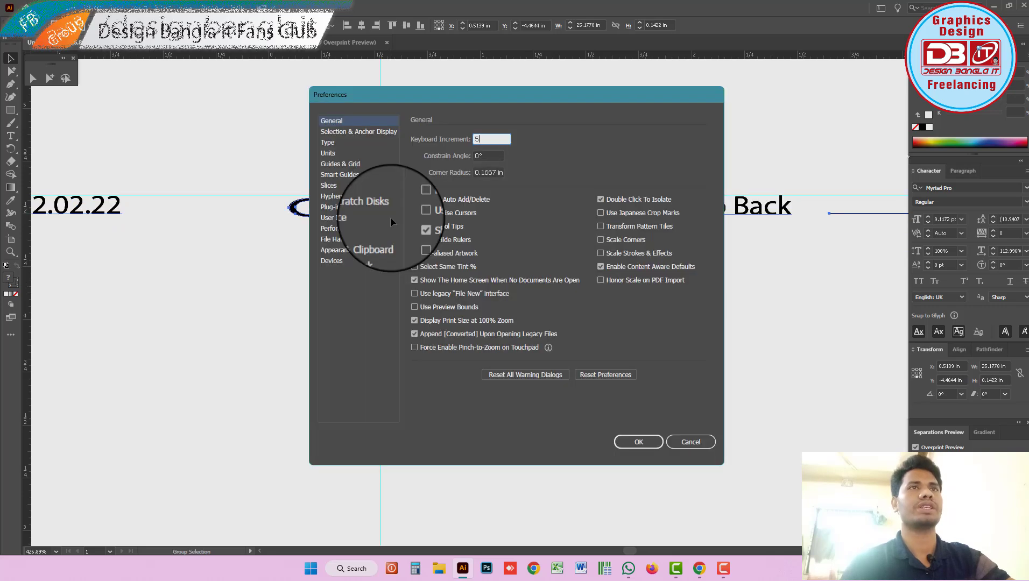
{"action": "key", "text": "Return"}
{"action": "key", "text": "Down"}
{"action": "key", "text": "Down"}
{"action": "key", "text": "Down"}
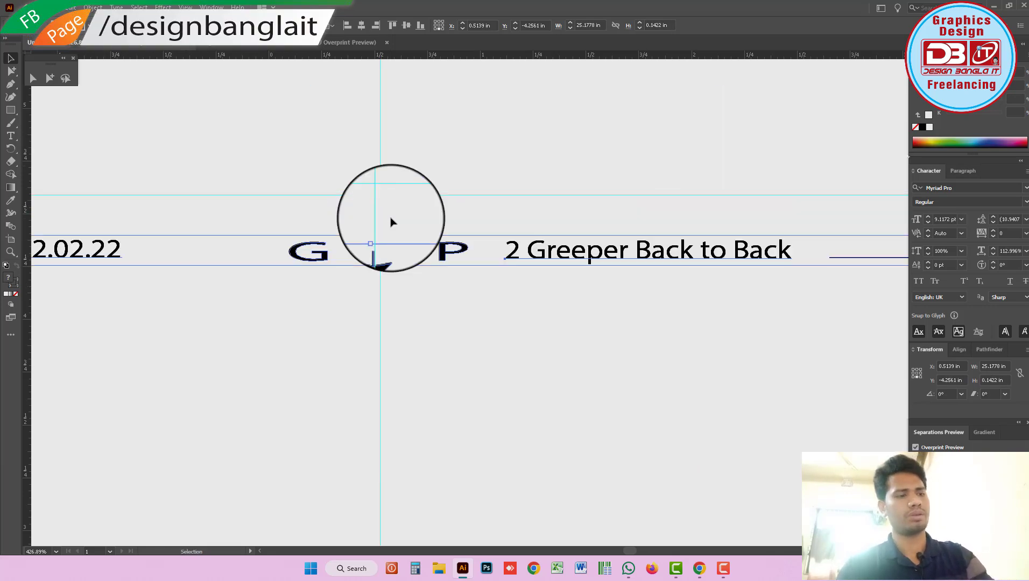
{"action": "key", "text": "ctrl+0"}
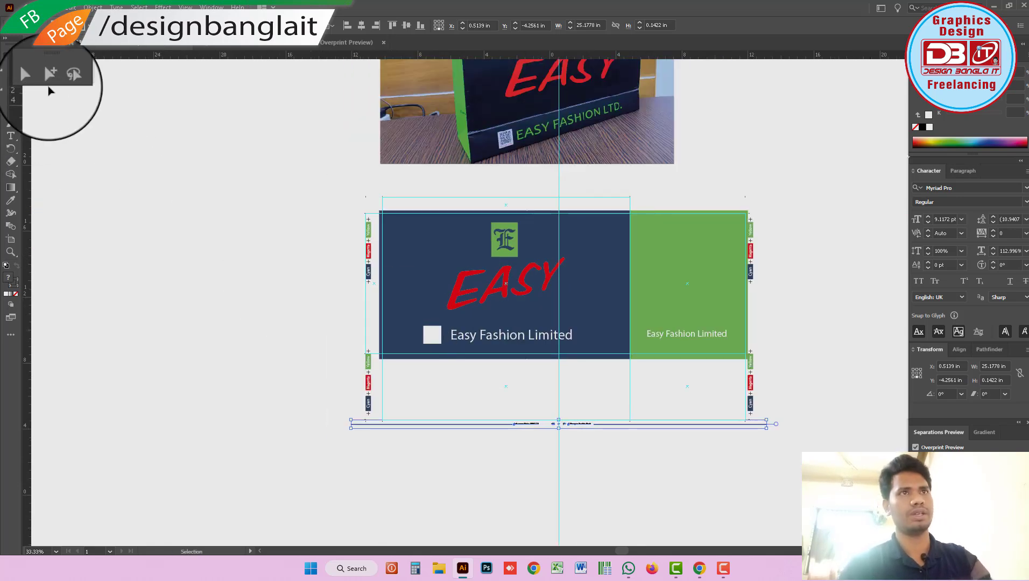
{"action": "left_click", "coordinate": [33, 78]}
- Trim the bottom rule's left and right ends to line up with the crop marks
{"action": "mouse_move", "coordinate": [336, 401]}
{"action": "left_mouse_down"}
{"action": "mouse_move", "coordinate": [357, 442]}
{"action": "mouse_move", "coordinate": [356, 421]}
{"action": "mouse_move", "coordinate": [389, 424]}
{"action": "left_mouse_up"}
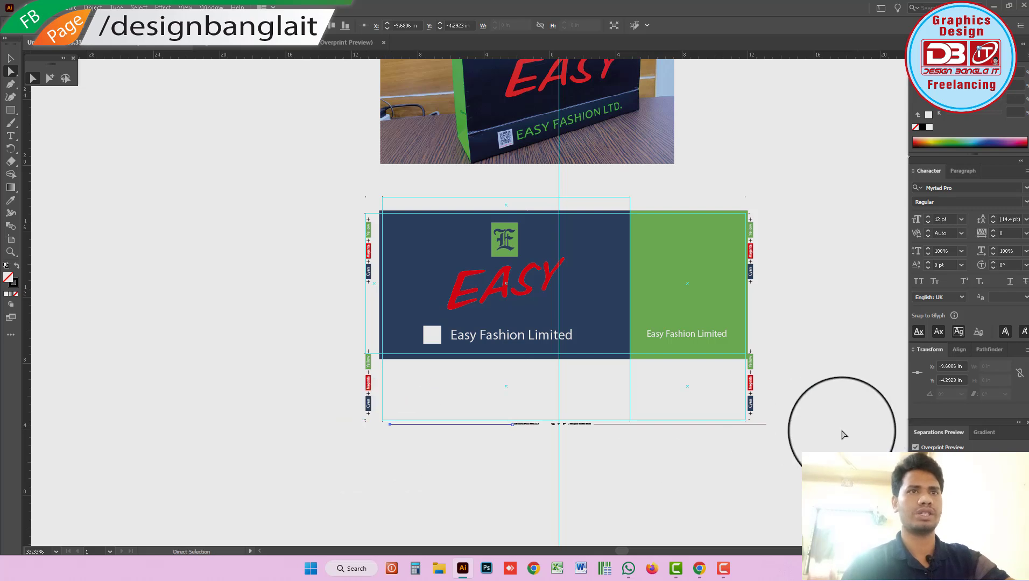
{"action": "mouse_move", "coordinate": [828, 409]}
{"action": "left_mouse_down"}
{"action": "mouse_move", "coordinate": [767, 431]}
{"action": "mouse_move", "coordinate": [735, 424]}
{"action": "left_mouse_up"}
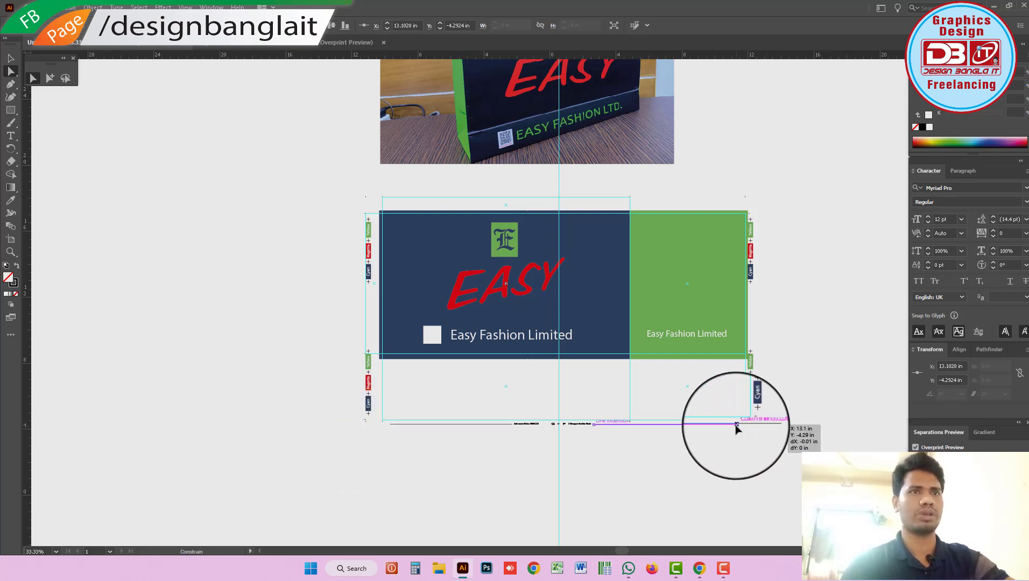
{"action": "left_click", "coordinate": [49, 78]}
- Unlock guides, delete the vertical centre guide, and select the entire bag artwork
{"action": "right_click", "coordinate": [124, 223]}
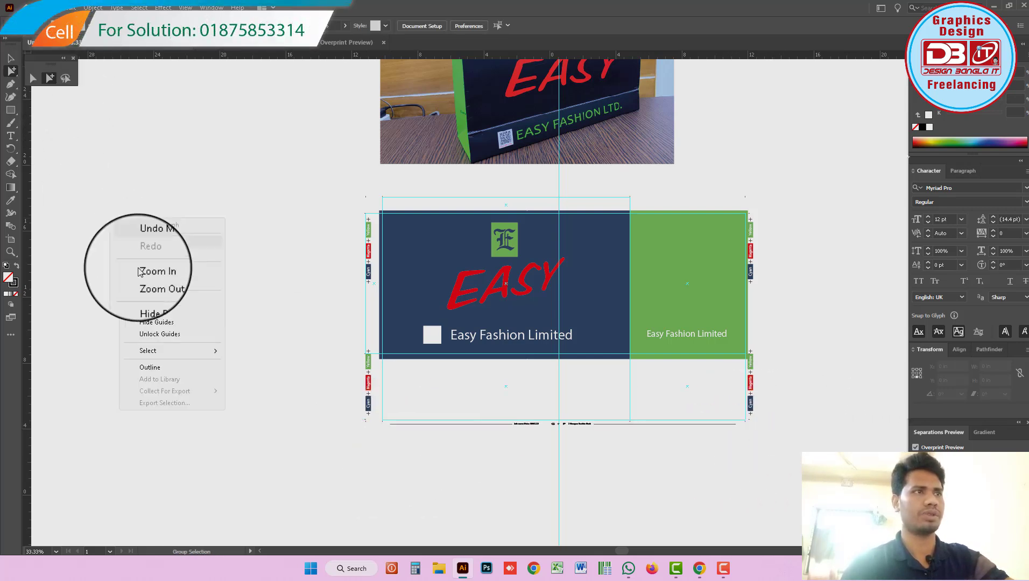
{"action": "left_click", "coordinate": [162, 333]}
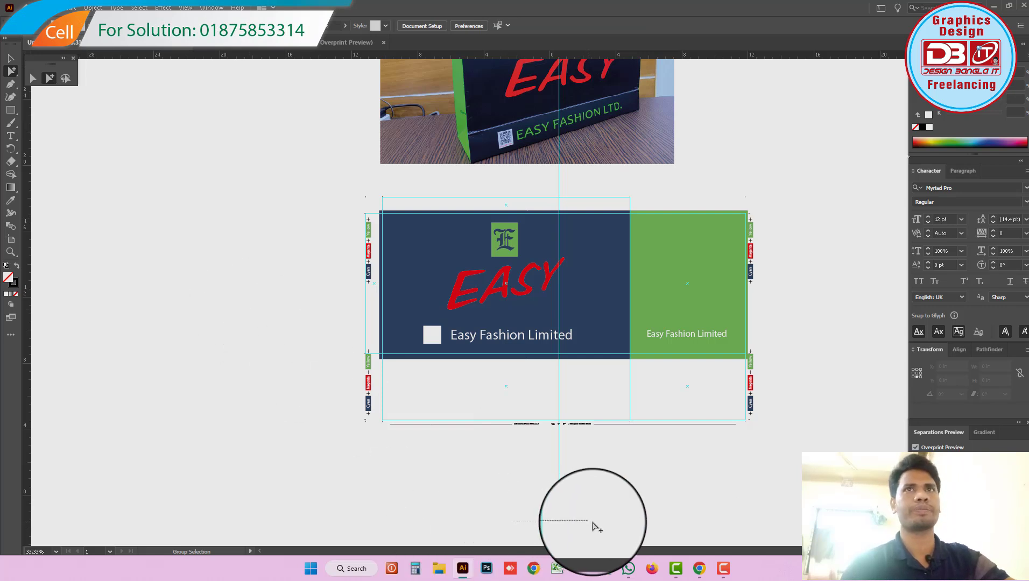
{"action": "left_click_drag", "start_coordinate": [596, 526], "coordinate": [625, 503]}
{"action": "key", "text": "Delete"}
{"action": "left_click", "coordinate": [11, 57]}
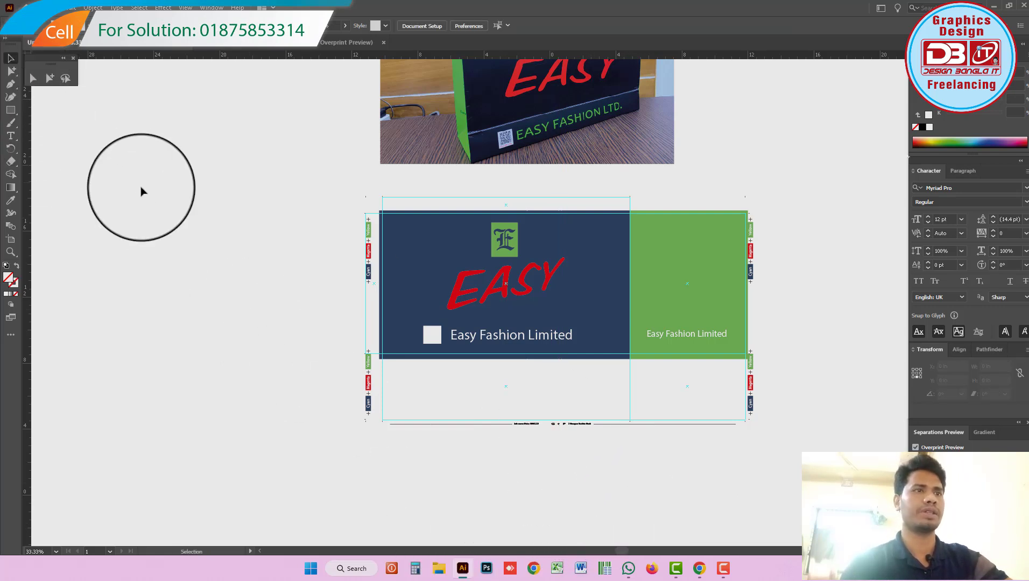
{"action": "left_click_drag", "start_coordinate": [336, 190], "coordinate": [821, 475]}
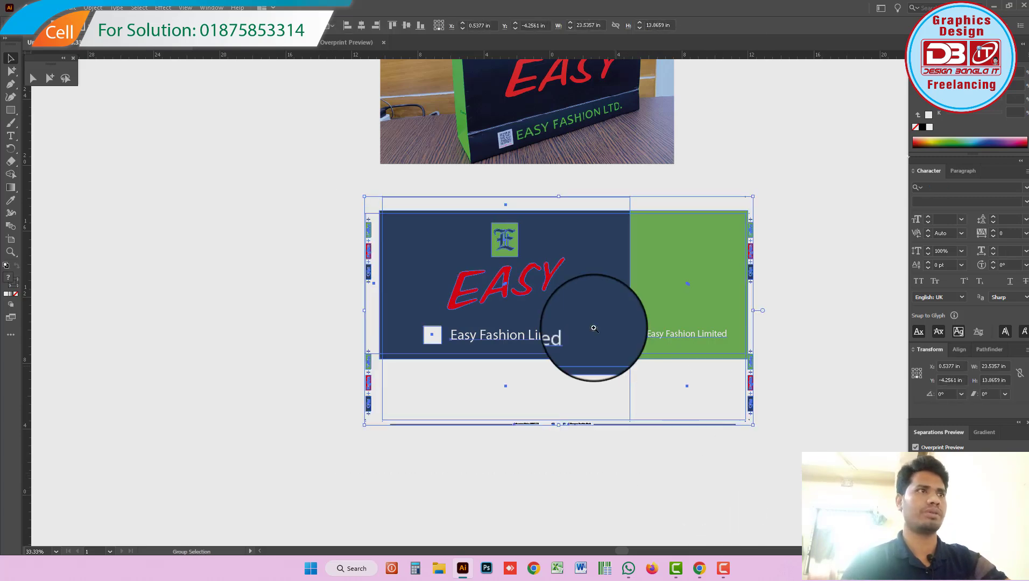
{"action": "scroll", "coordinate": [619, 326], "scroll_direction": "up", "scroll_amount": 1}
{"action": "scroll", "coordinate": [666, 323], "scroll_direction": "up", "scroll_amount": 1}
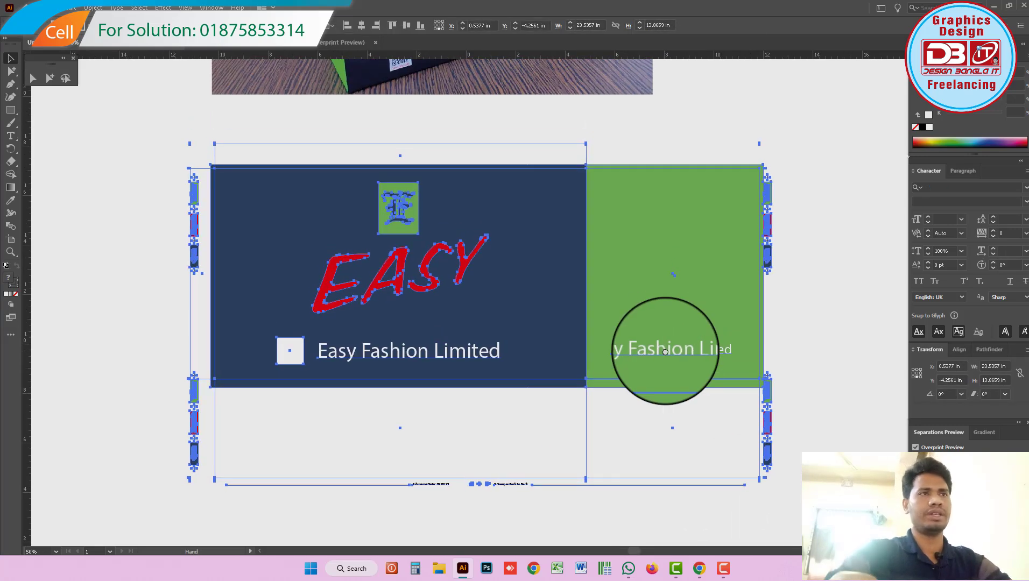
{"action": "left_click", "coordinate": [685, 157]}
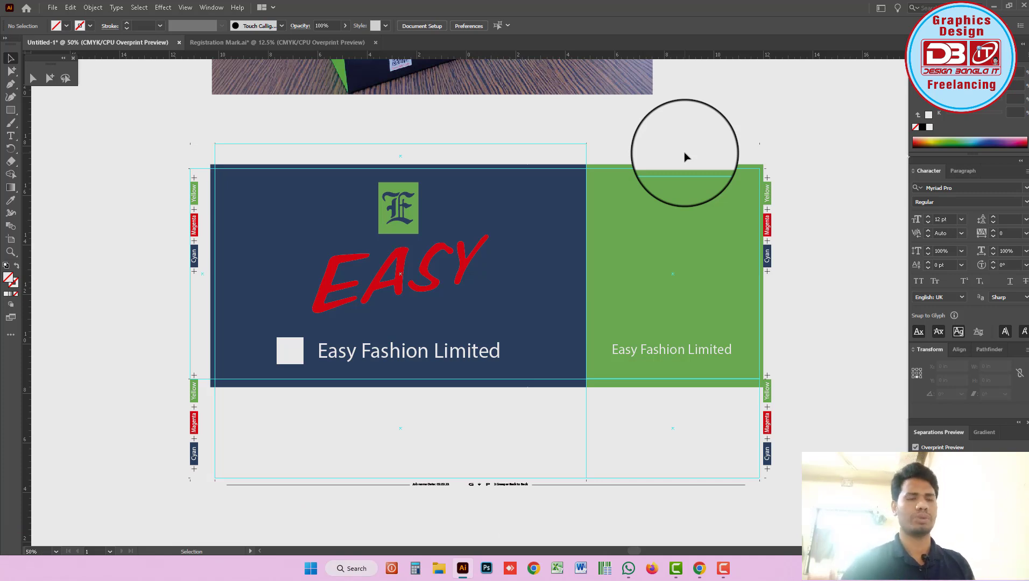
{"action": "left_click_drag", "start_coordinate": [827, 110], "coordinate": [757, 204]}
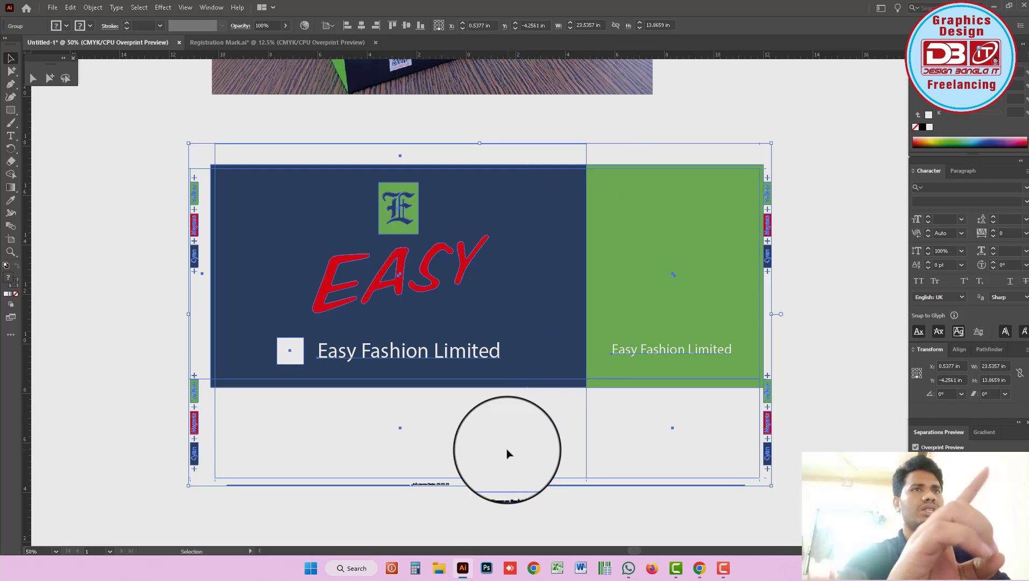
{"action": "left_click", "coordinate": [508, 455]}
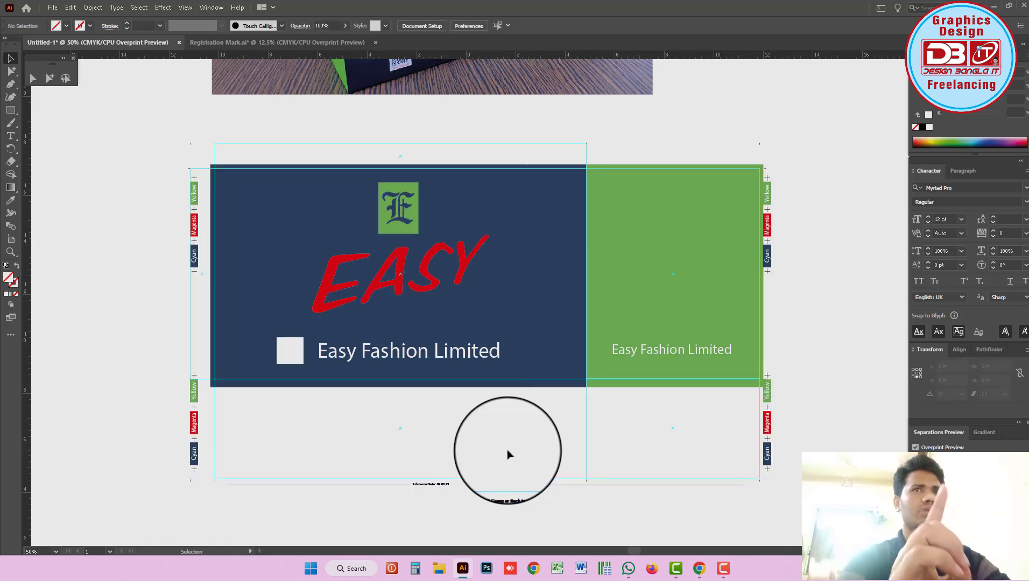